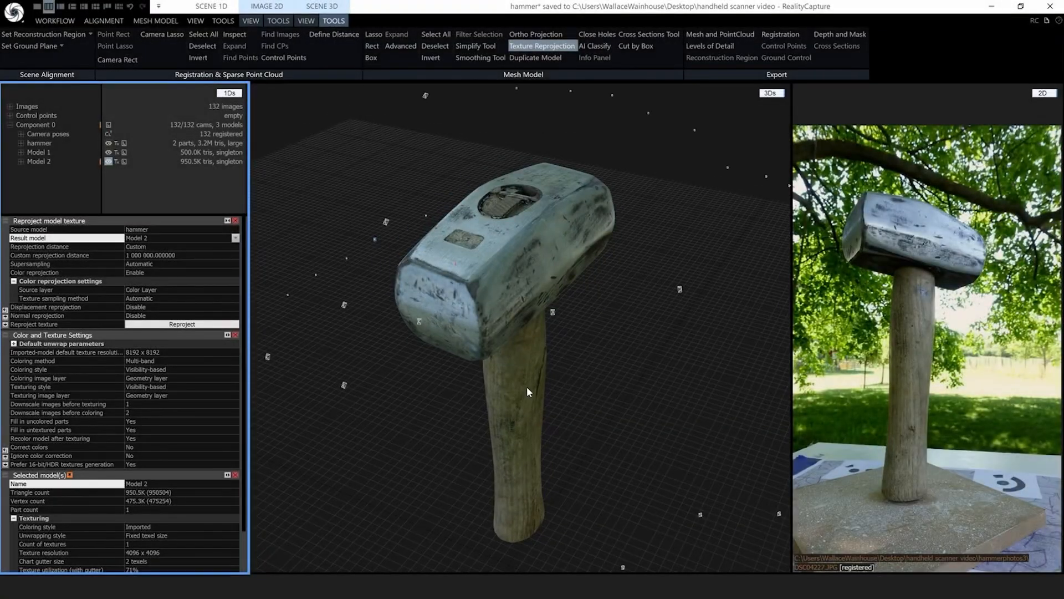
{"action": "left_click_drag", "start_coordinate": [521, 407], "coordinate": [550, 409]}
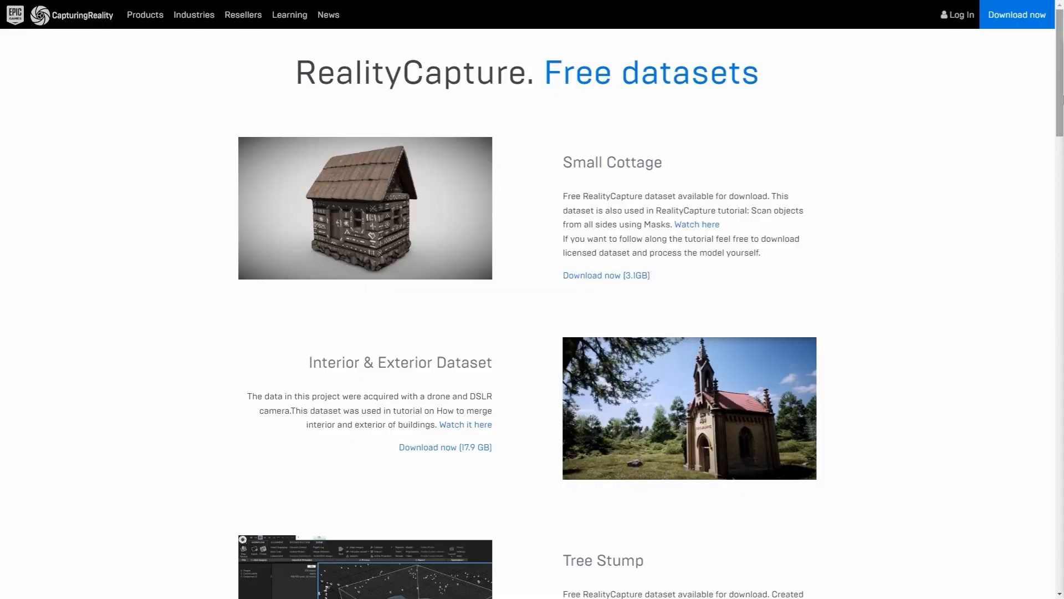
{"action": "scroll", "coordinate": [532, 310], "scroll_direction": "down", "scroll_amount": 3}
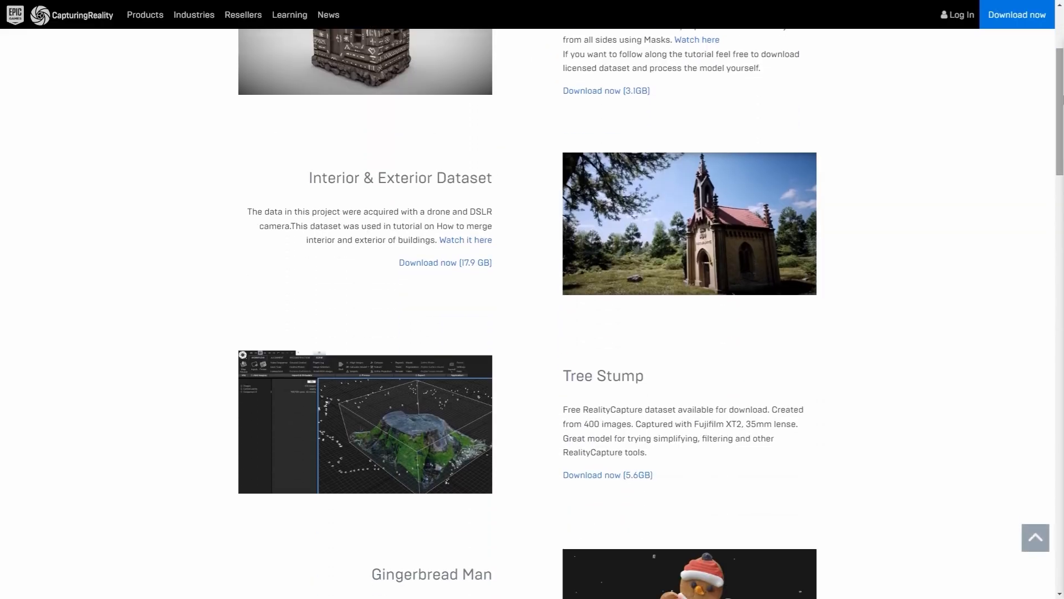
{"action": "scroll", "coordinate": [532, 310], "scroll_direction": "down", "scroll_amount": 6}
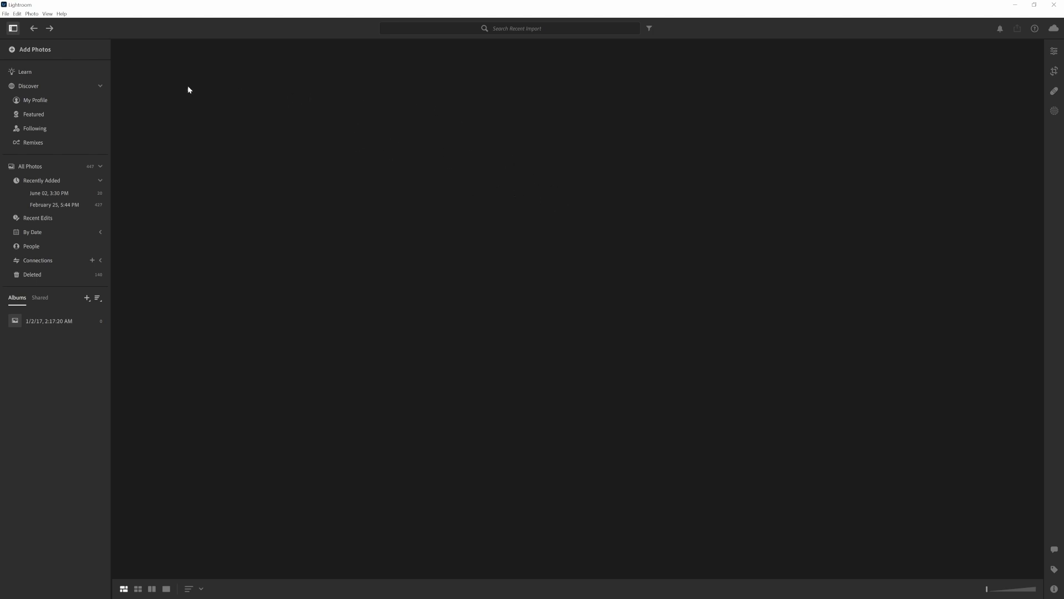
Import all the photos from the raw folder into the library
{"action": "left_click", "coordinate": [31, 51]}
{"action": "left_click", "coordinate": [46, 65]}
{"action": "left_click", "coordinate": [539, 158]}
{"action": "double_click", "coordinate": [364, 214]}
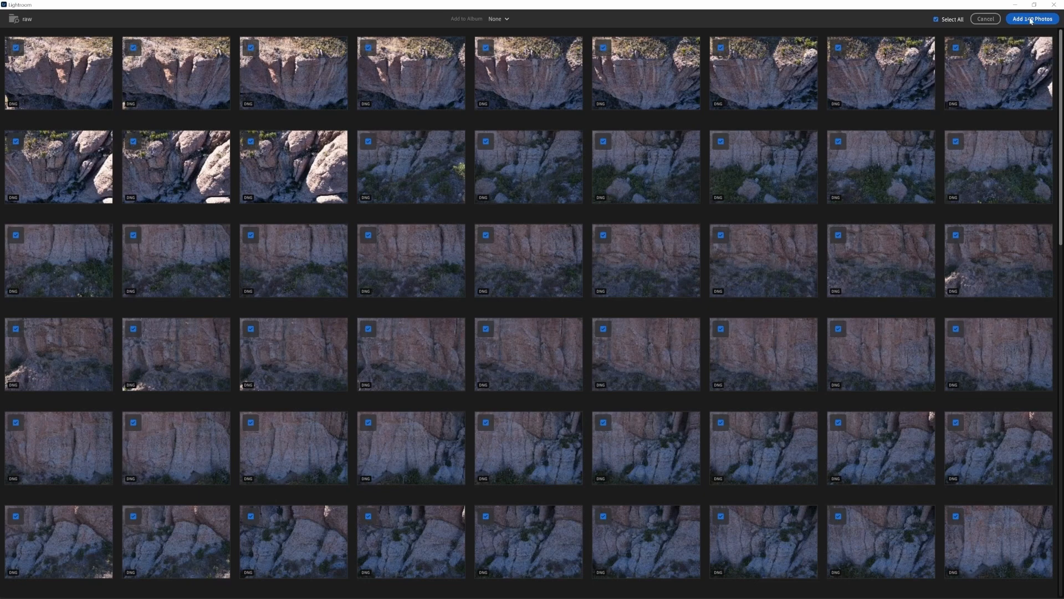
{"action": "left_click", "coordinate": [1030, 19]}
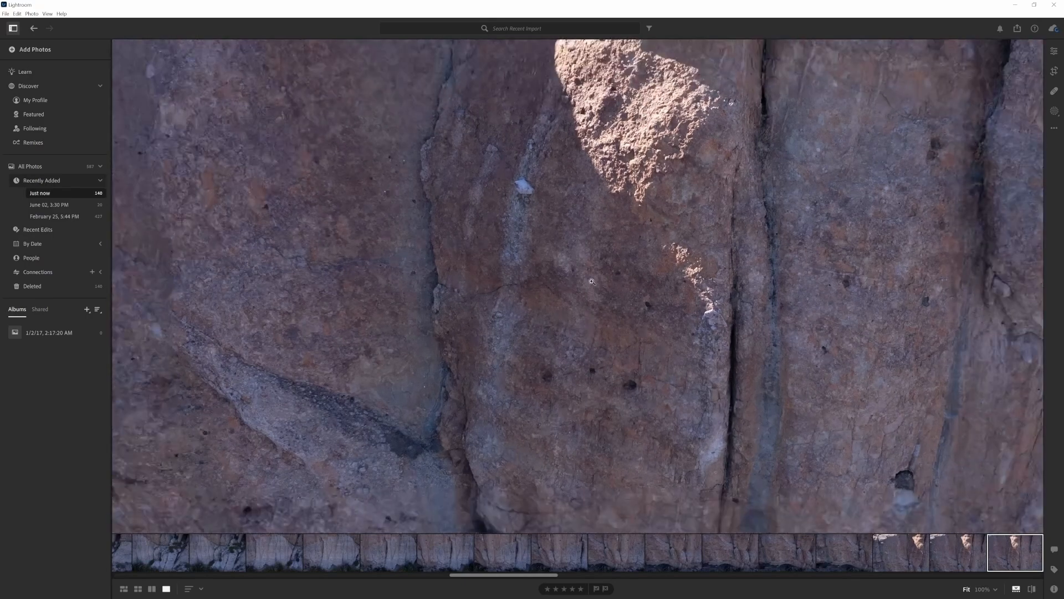
Open a photo for editing and apply the Adobe Neutral profile from the Adobe Raw profiles
{"action": "left_click", "coordinate": [592, 283]}
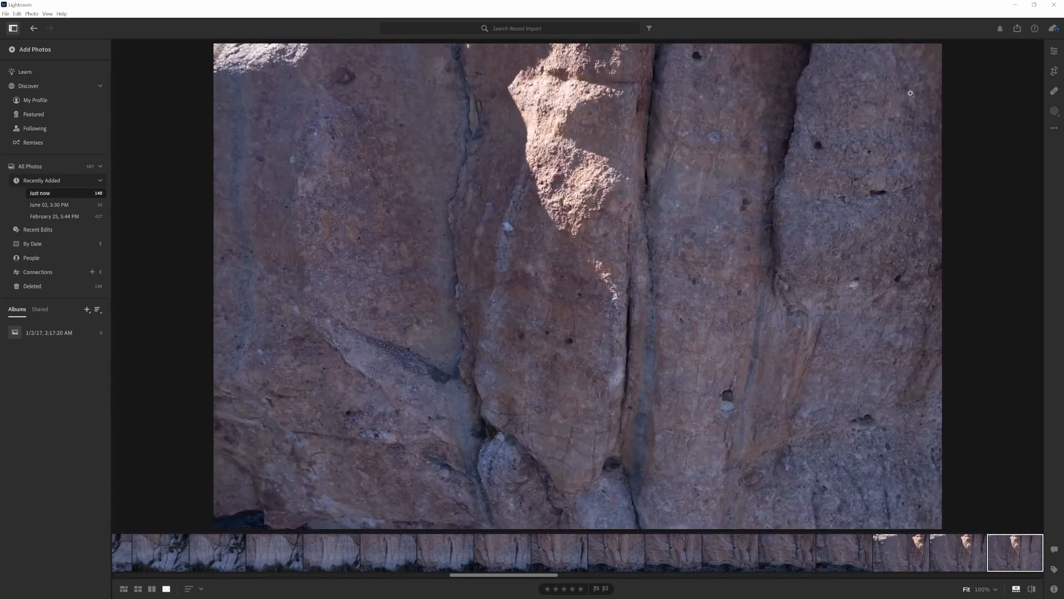
{"action": "left_click", "coordinate": [1055, 51]}
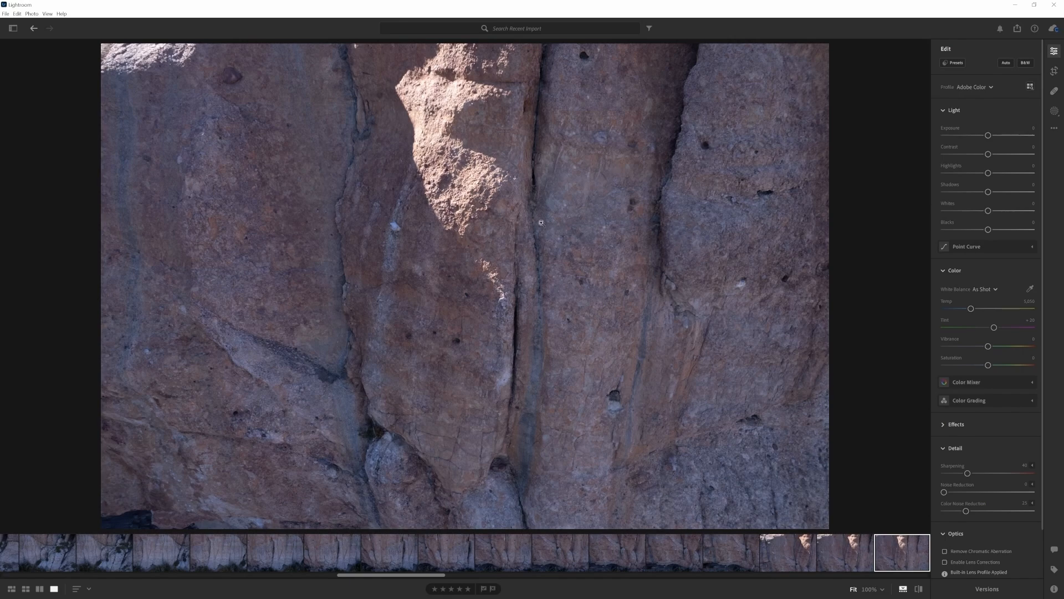
{"action": "left_click", "coordinate": [980, 87]}
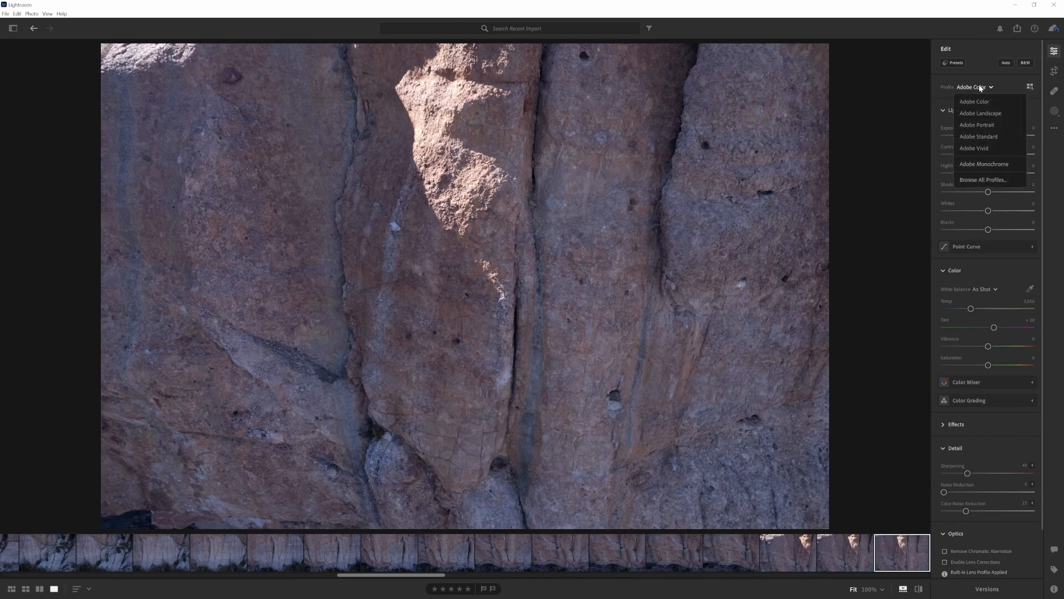
{"action": "left_click", "coordinate": [980, 180]}
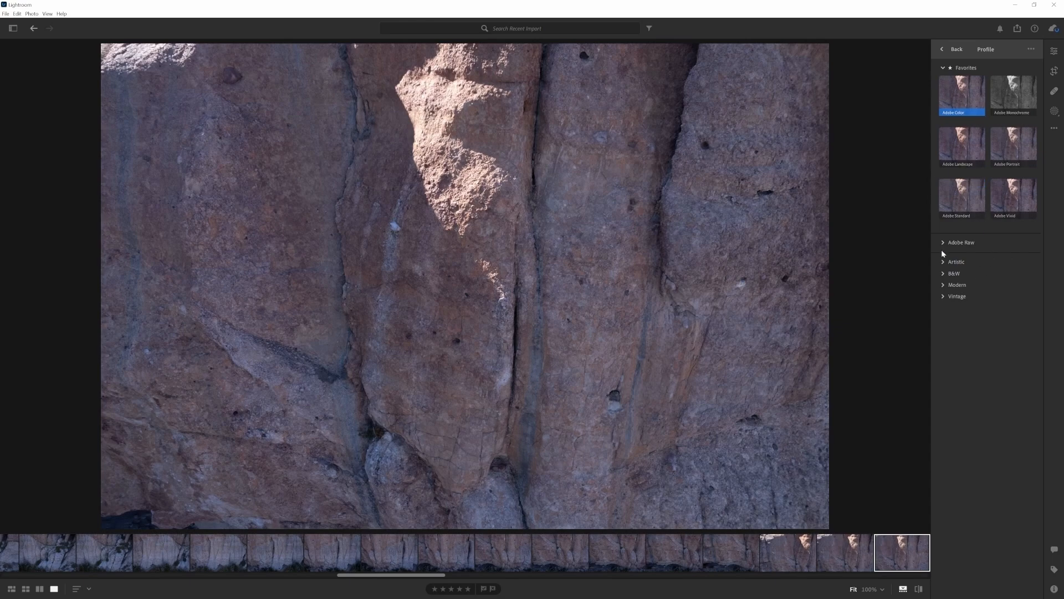
{"action": "left_click", "coordinate": [945, 243]}
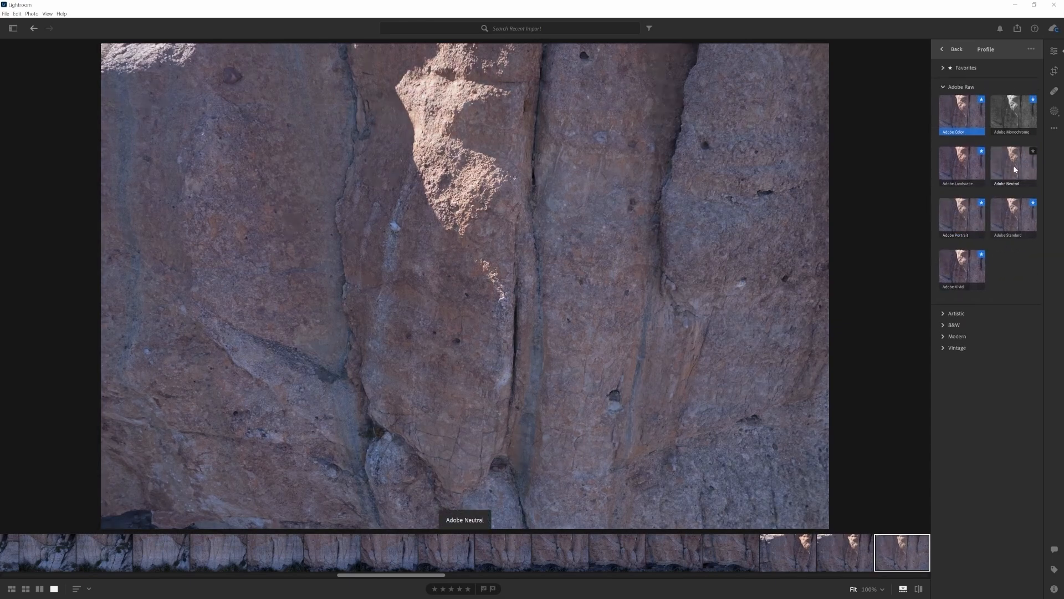
{"action": "left_click", "coordinate": [1013, 164]}
{"action": "double_click", "coordinate": [1010, 166]}
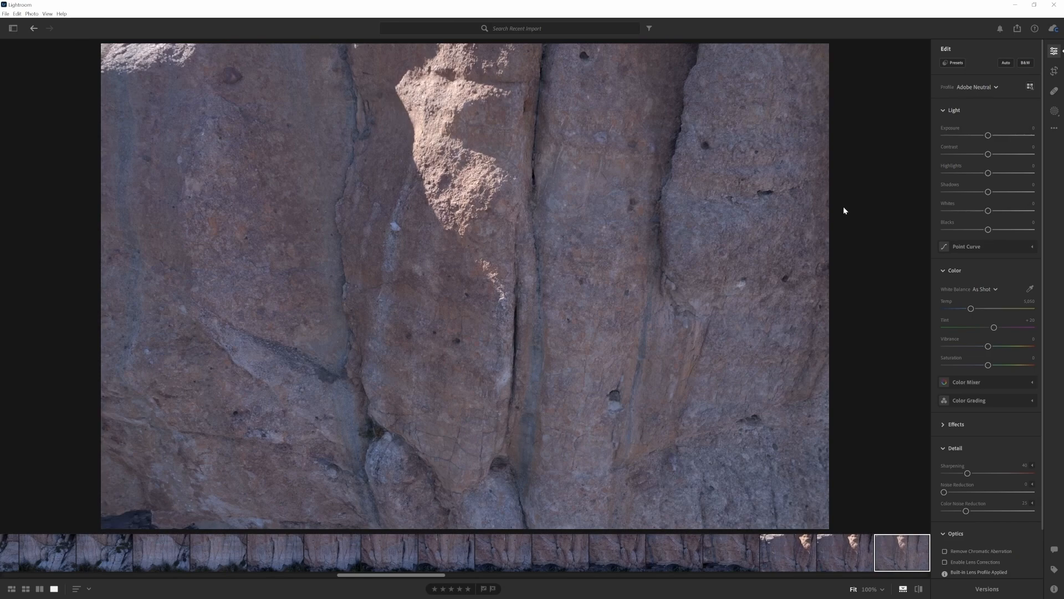
Set Highlights to -90, Shadows to +93 and Whites to -91
{"action": "left_click_drag", "start_coordinate": [988, 191], "coordinate": [949, 172]}
{"action": "left_click_drag", "start_coordinate": [988, 211], "coordinate": [946, 211]}
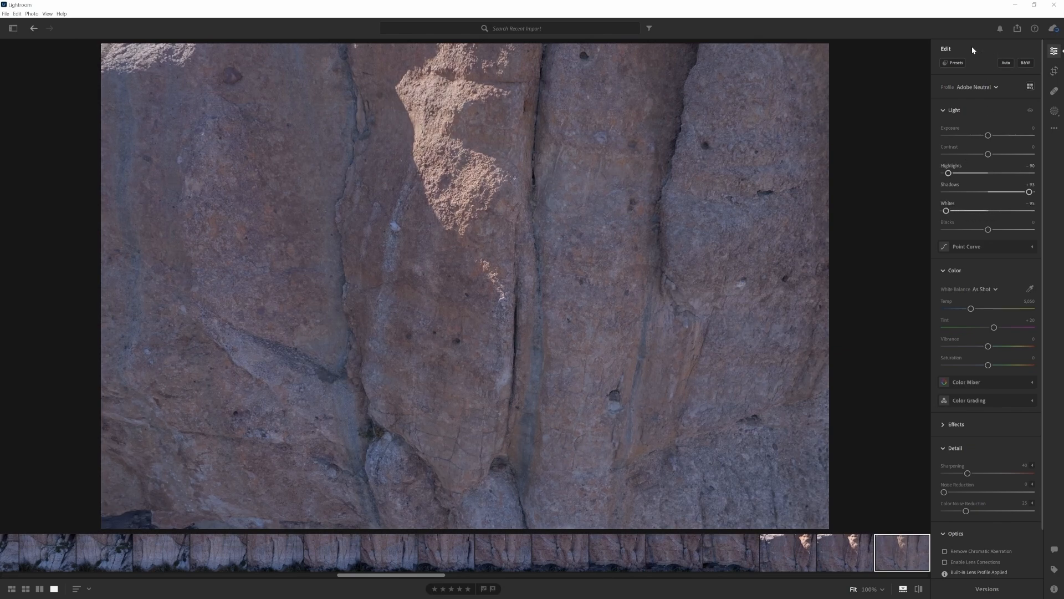
Show the histogram and raise the Exposure to +0.97
{"action": "left_click", "coordinate": [1054, 128]}
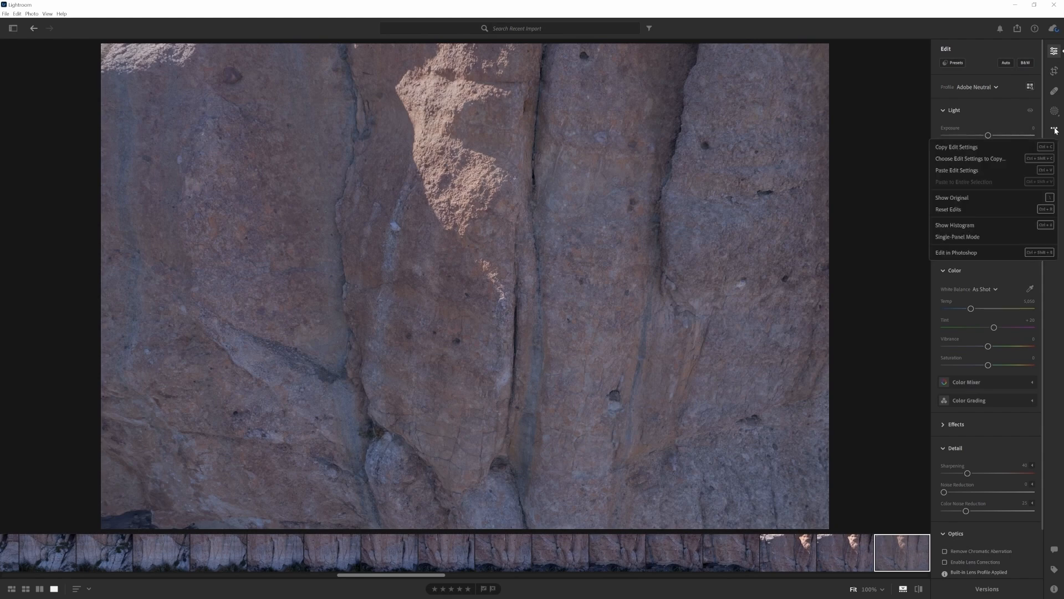
{"action": "left_click", "coordinate": [980, 225]}
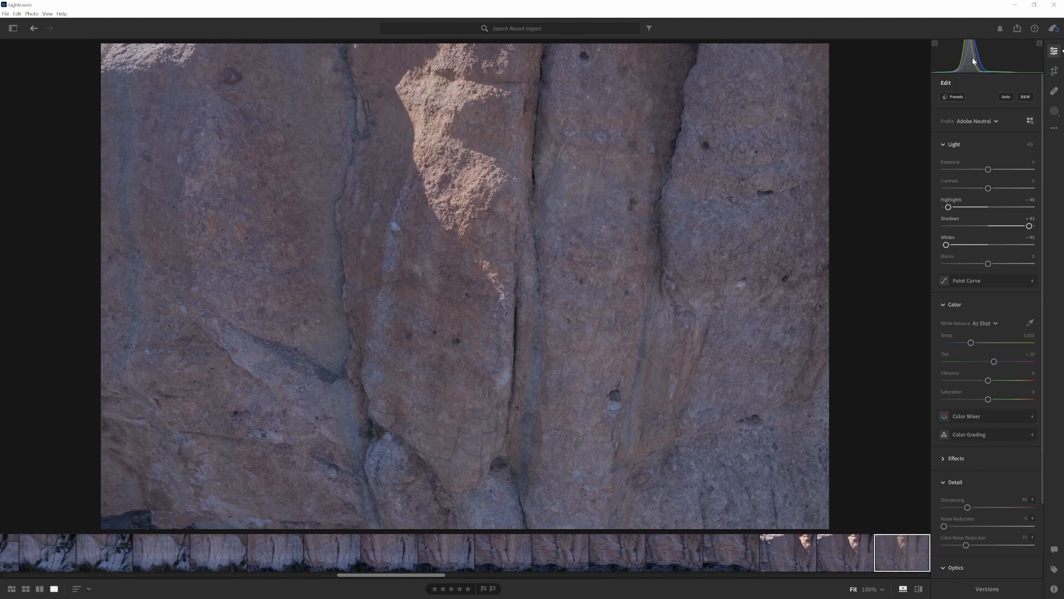
{"action": "left_click_drag", "start_coordinate": [990, 172], "coordinate": [999, 175]}
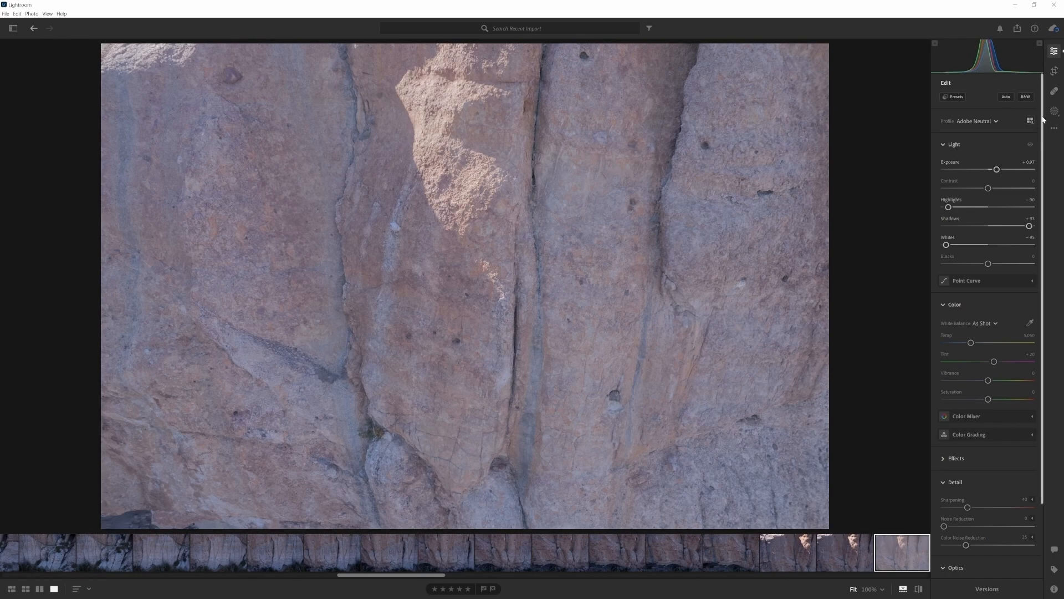
Set the white balance to Custom with a temperature of 5600
{"action": "left_click", "coordinate": [984, 323]}
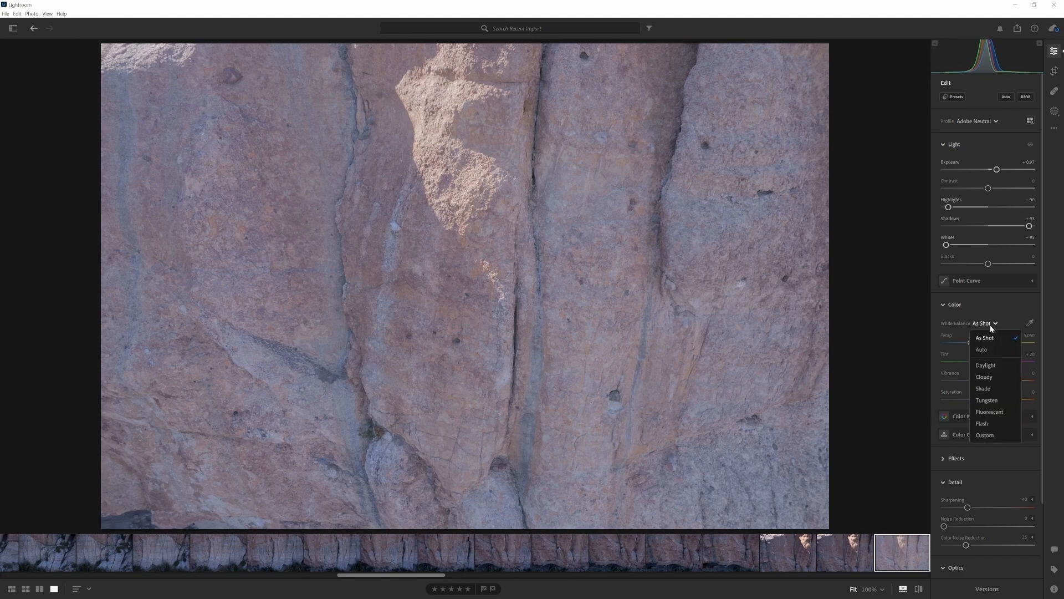
{"action": "left_click", "coordinate": [986, 435]}
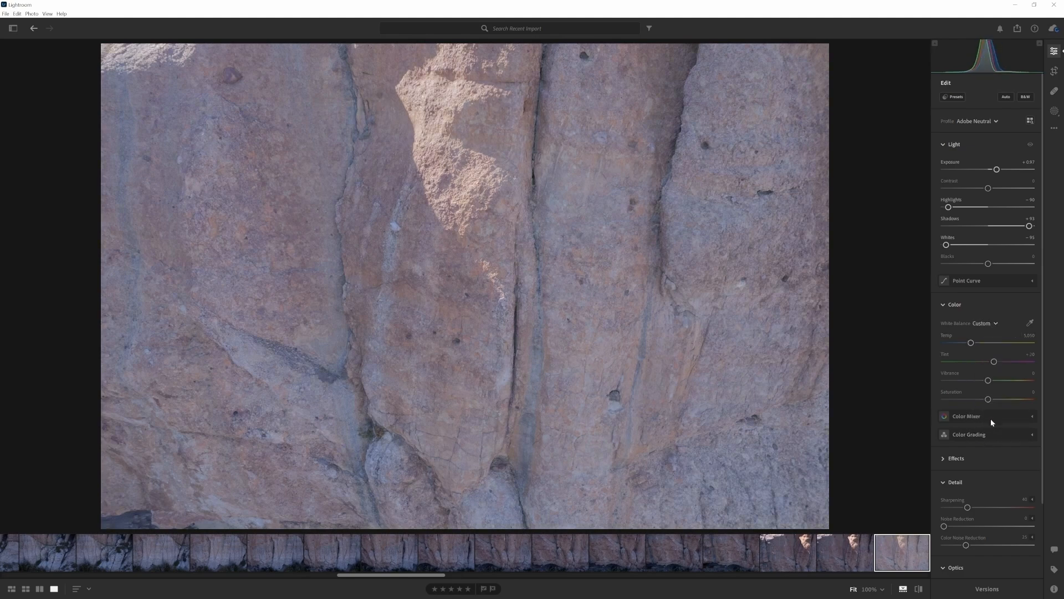
{"action": "left_click", "coordinate": [1033, 336]}
{"action": "type", "text": "5600"}
{"action": "key", "text": "Return"}
Copy the edited photo's settings and paste them onto all photos in the grid
{"action": "left_click", "coordinate": [11, 589]}
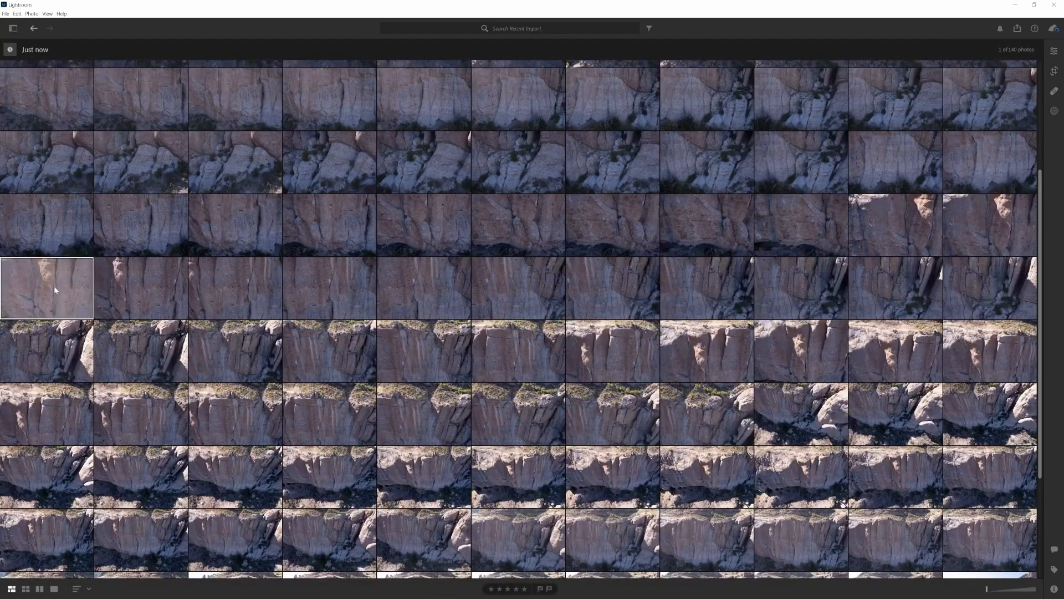
{"action": "key", "text": "ctrl+c"}
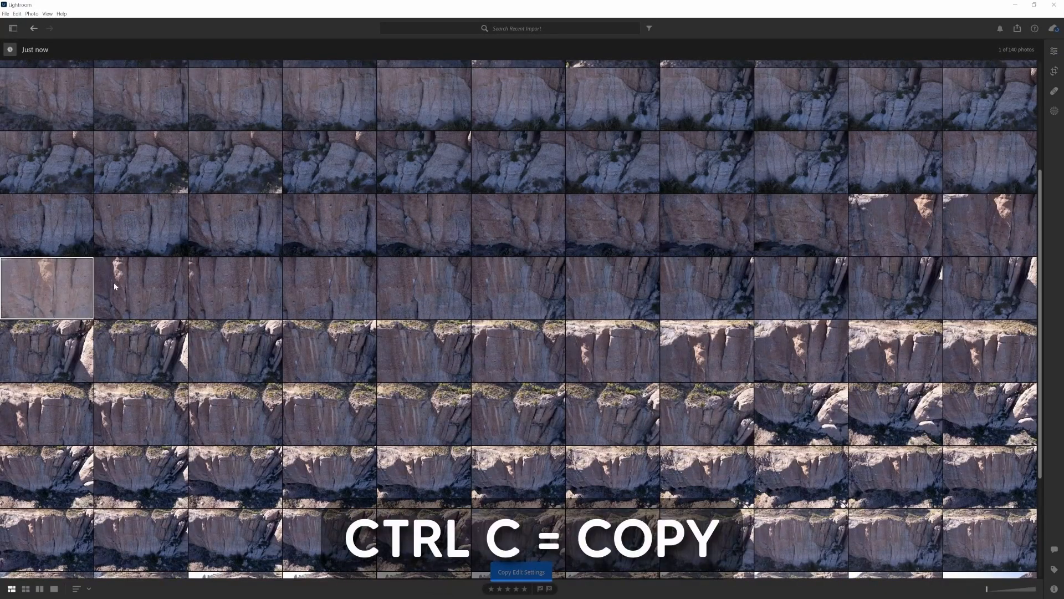
{"action": "key", "text": "ctrl+a"}
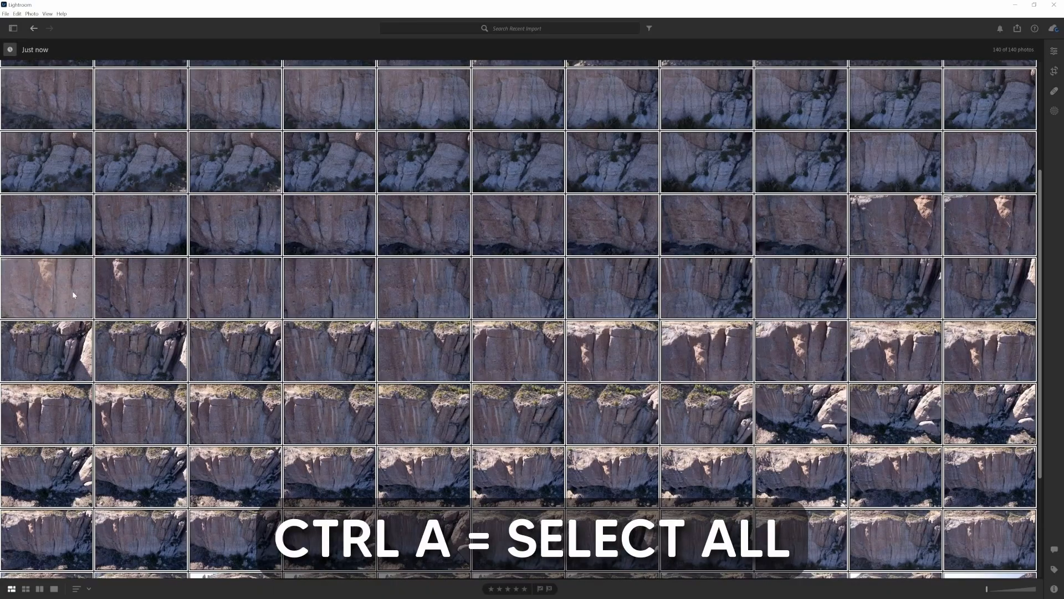
{"action": "key", "text": "ctrl+v"}
{"action": "left_click", "coordinate": [576, 340]}
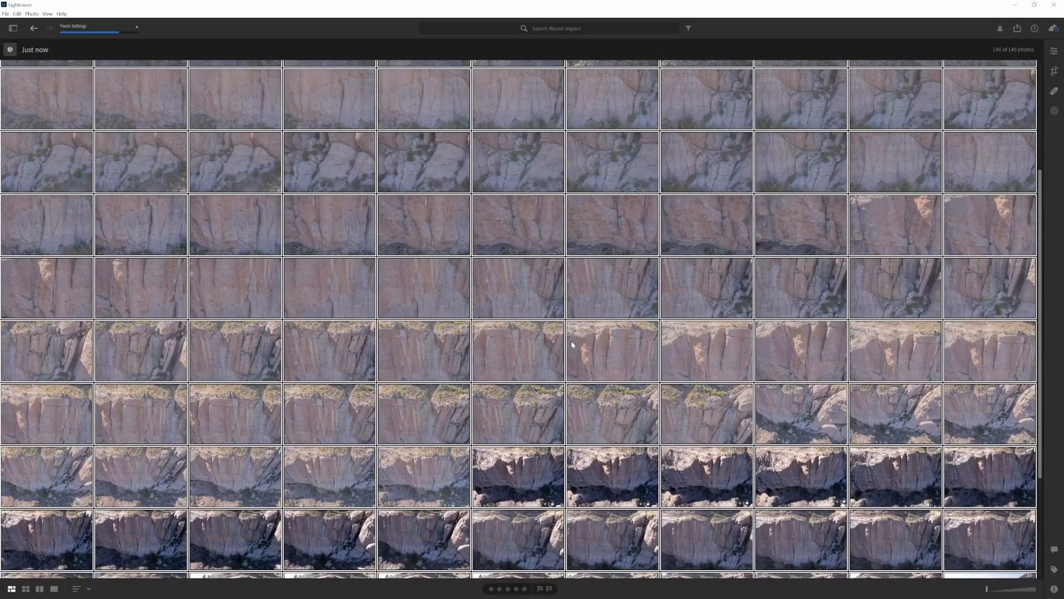
Export all the edited photos as JPG files into the processed folder
{"action": "right_click", "coordinate": [603, 341]}
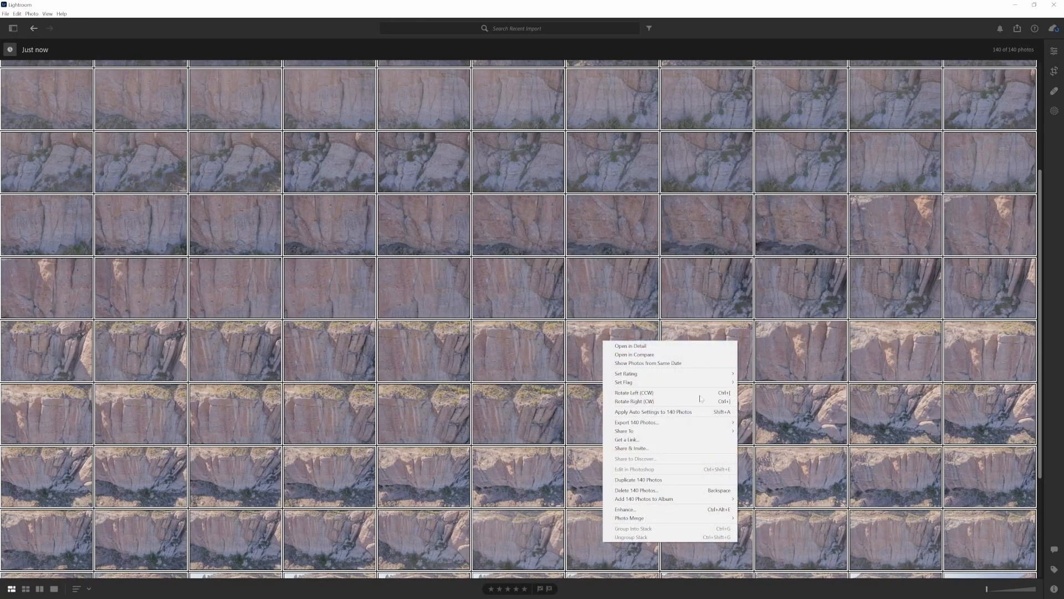
{"action": "mouse_move", "coordinate": [660, 423]}
{"action": "left_click", "coordinate": [755, 425]}
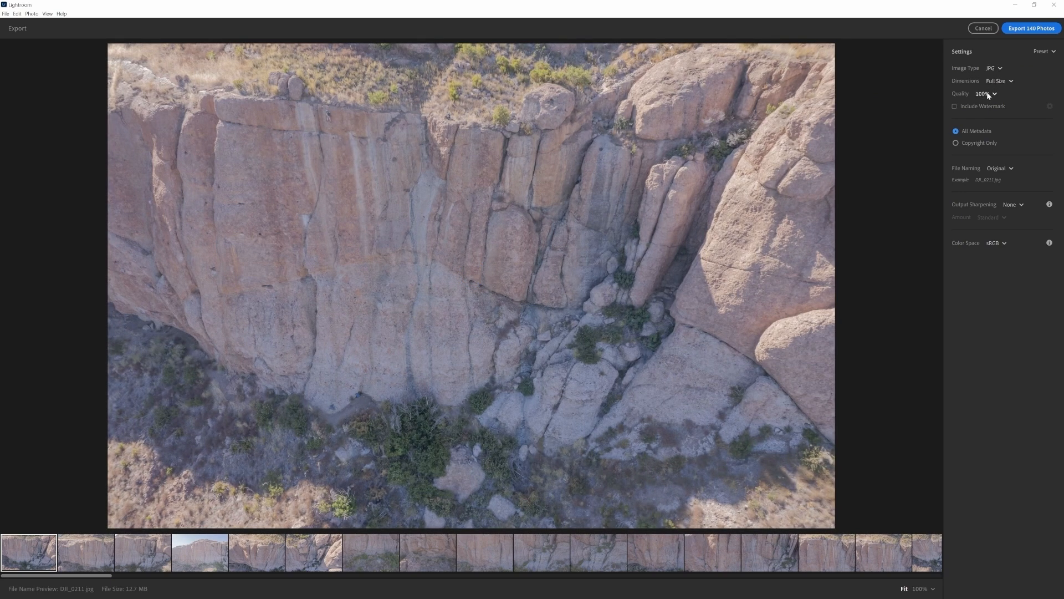
{"action": "left_click", "coordinate": [1017, 30]}
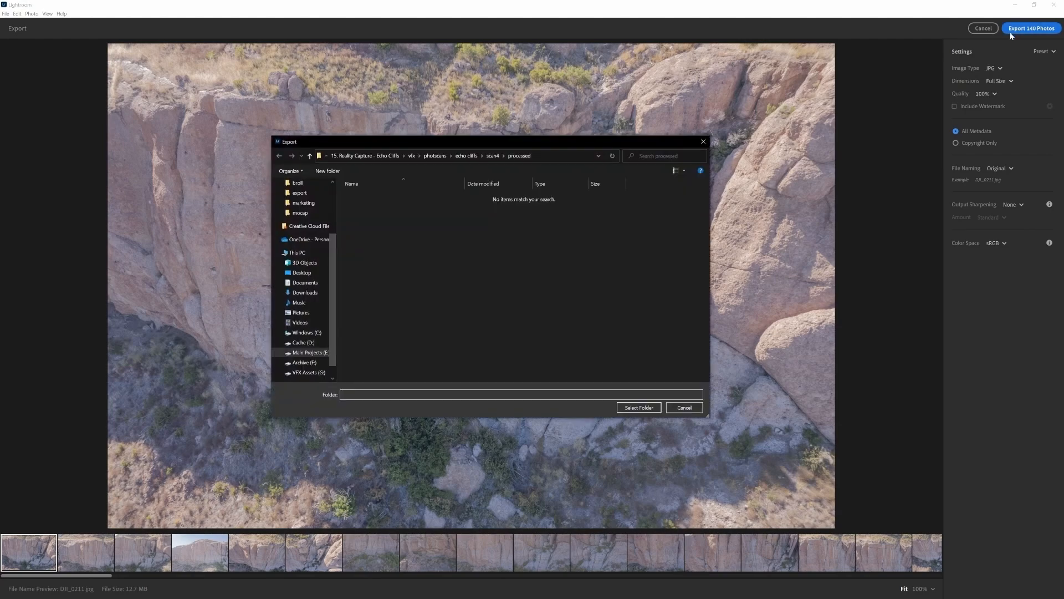
{"action": "left_click", "coordinate": [492, 155]}
{"action": "double_click", "coordinate": [364, 203]}
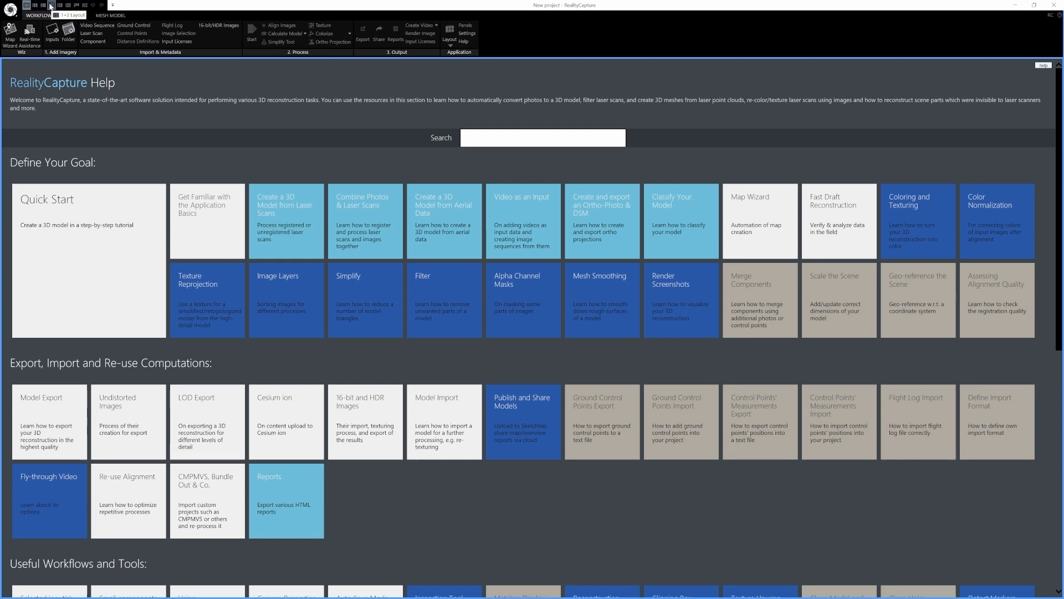
Switch to RealityCapture and load the processed photos into a new project
{"action": "left_click", "coordinate": [43, 6]}
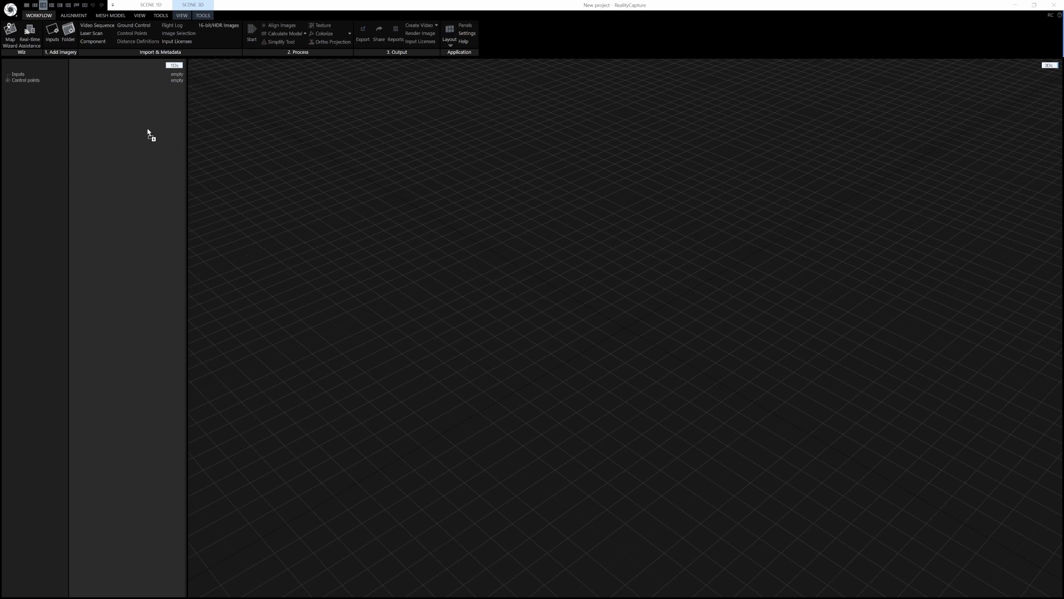
{"action": "left_click_drag", "start_coordinate": [41, 139], "coordinate": [39, 137]}
{"action": "left_click", "coordinate": [175, 67]}
{"action": "left_click", "coordinate": [175, 78]}
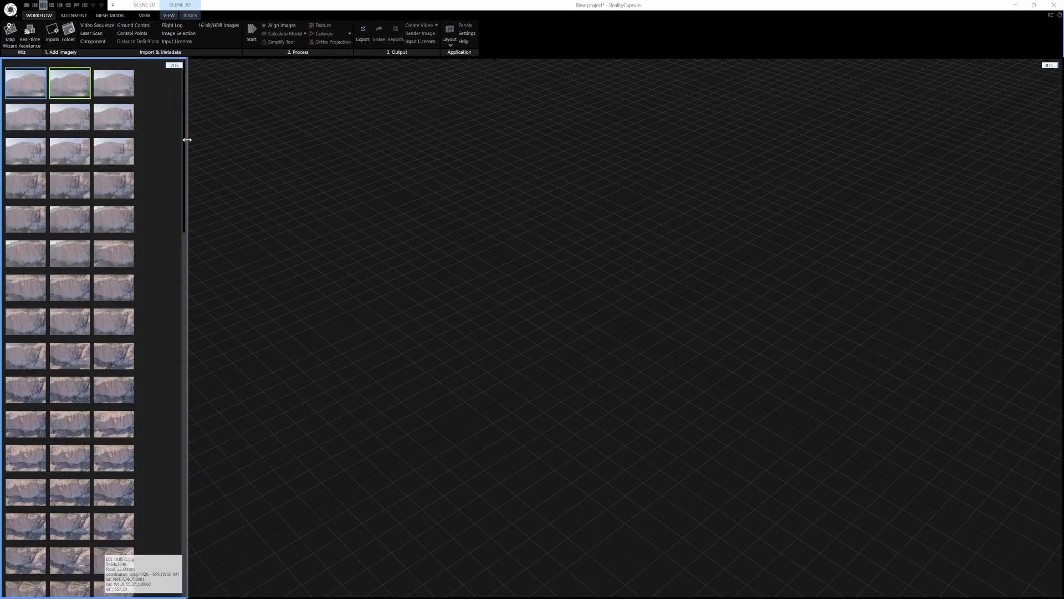
Resize the inputs panel and switch it back to the list view
{"action": "left_click_drag", "start_coordinate": [184, 140], "coordinate": [189, 106]}
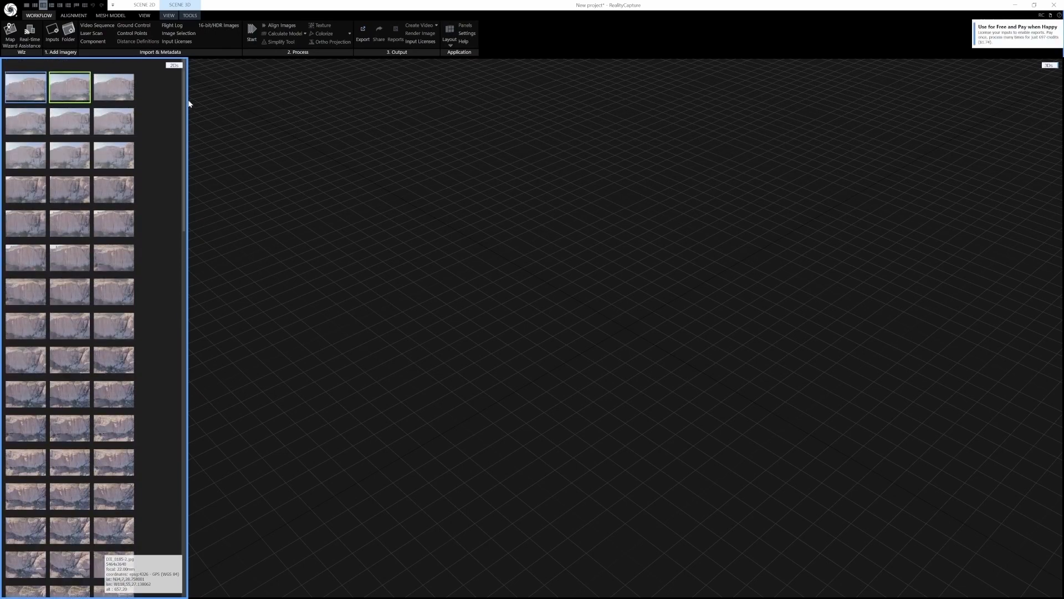
{"action": "left_click", "coordinate": [174, 65]}
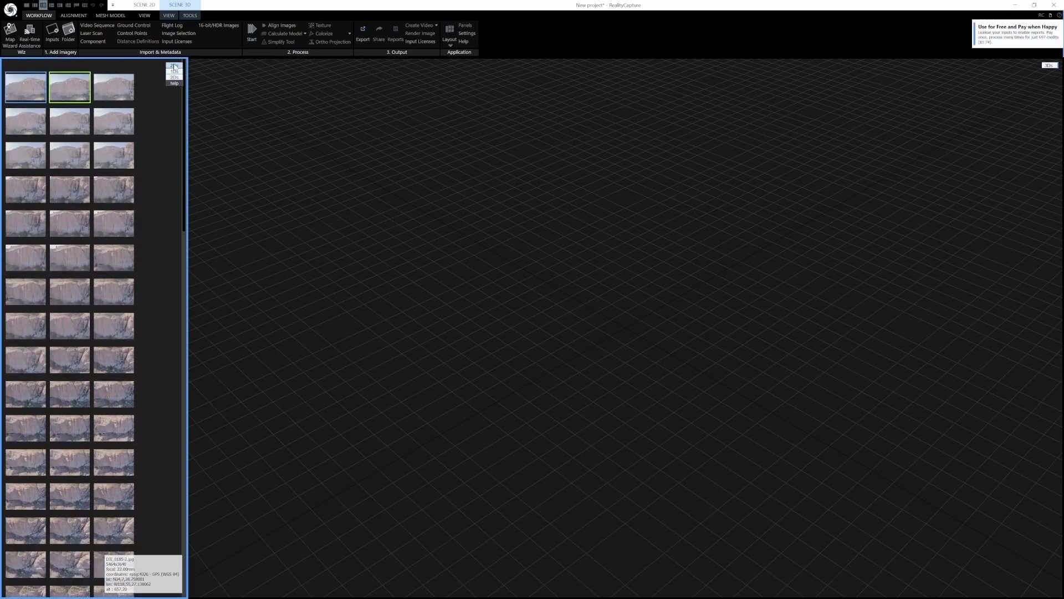
{"action": "left_click", "coordinate": [174, 73]}
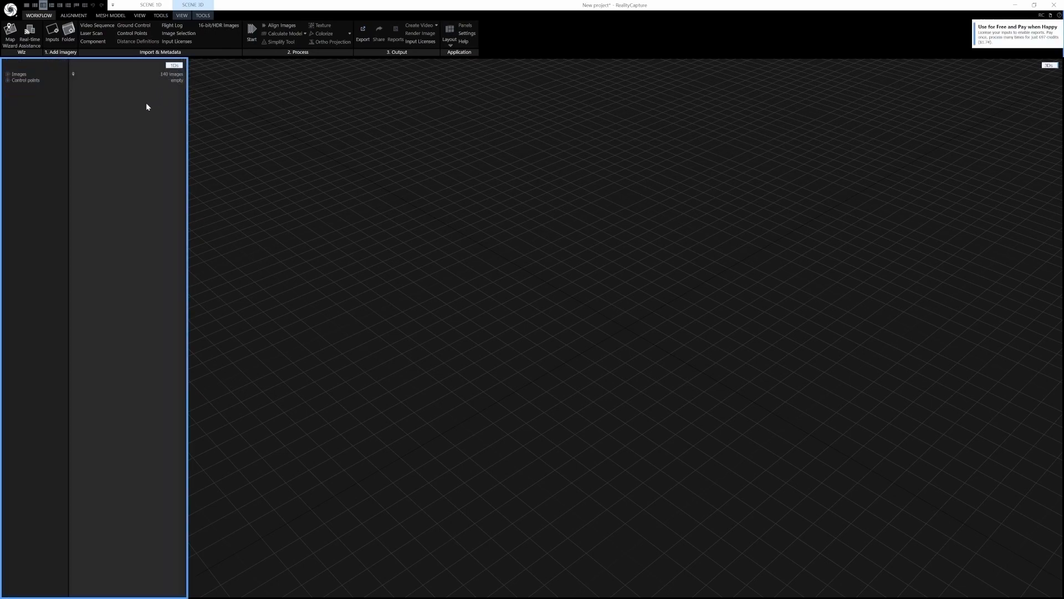
Expand the Images list and inspect the first image's properties, then close the selected input panel
{"action": "left_click", "coordinate": [8, 74]}
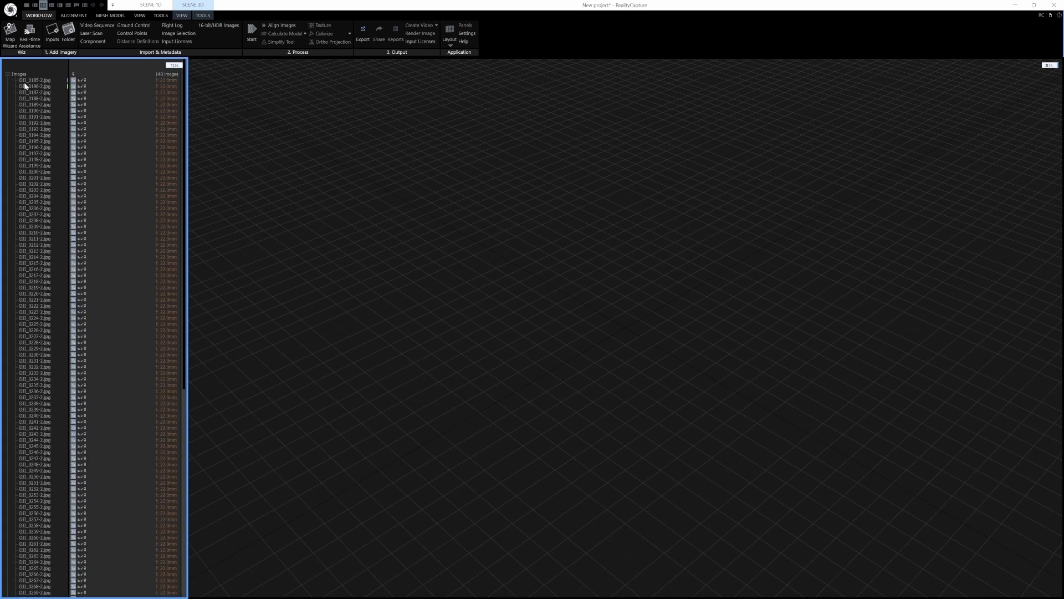
{"action": "left_click", "coordinate": [28, 79]}
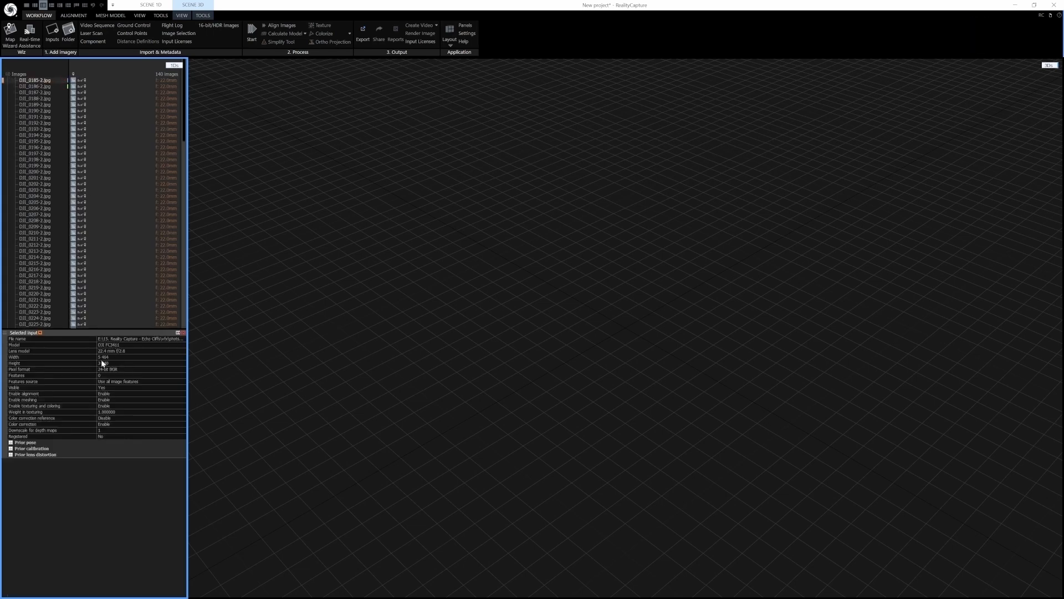
{"action": "left_click", "coordinate": [8, 74]}
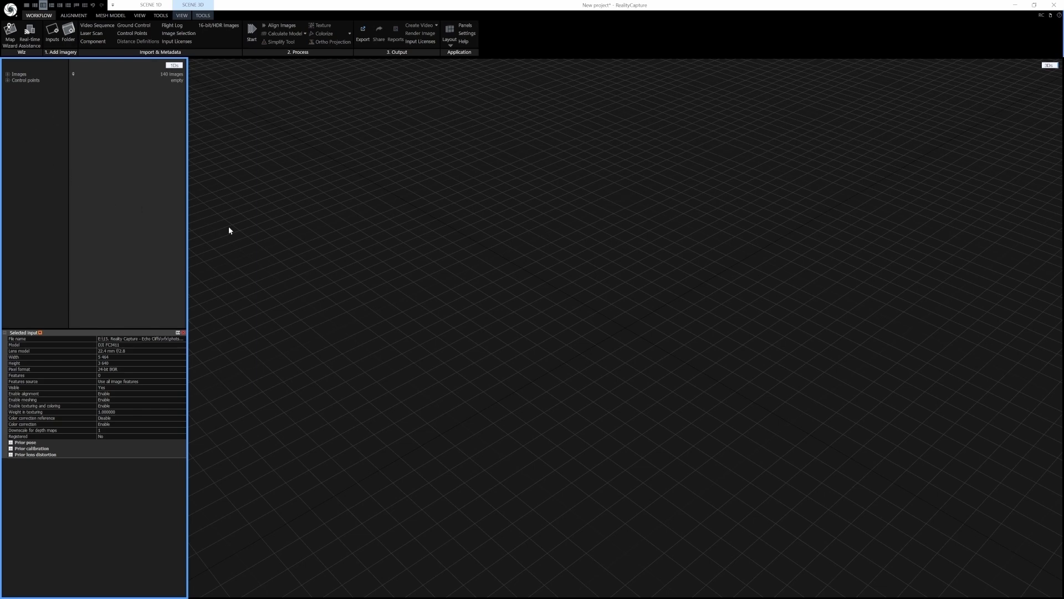
{"action": "left_click", "coordinate": [183, 333]}
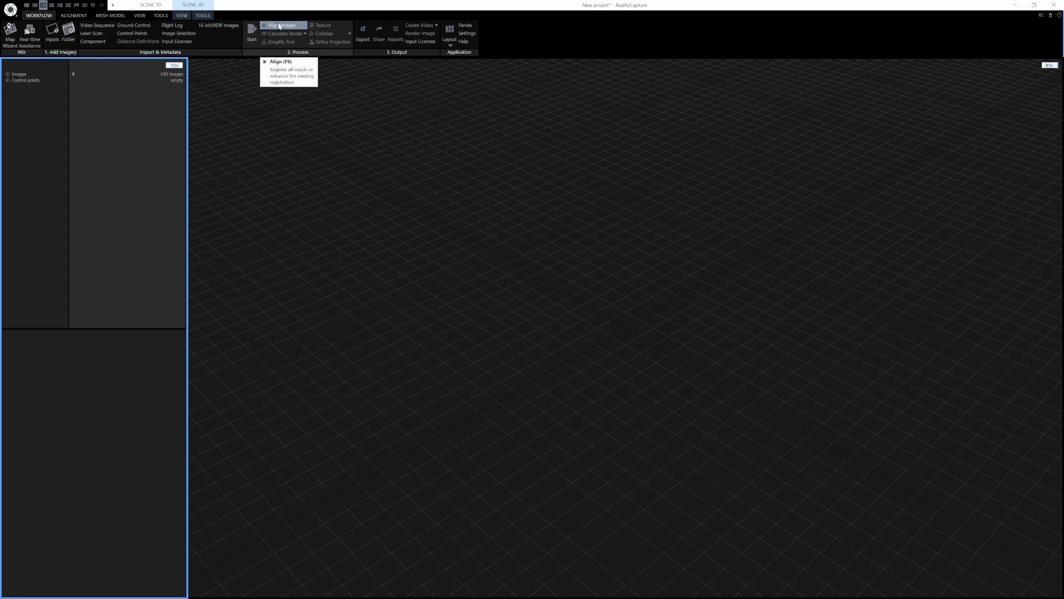
Align all the imported images to build the sparse point cloud
{"action": "left_click", "coordinate": [72, 16]}
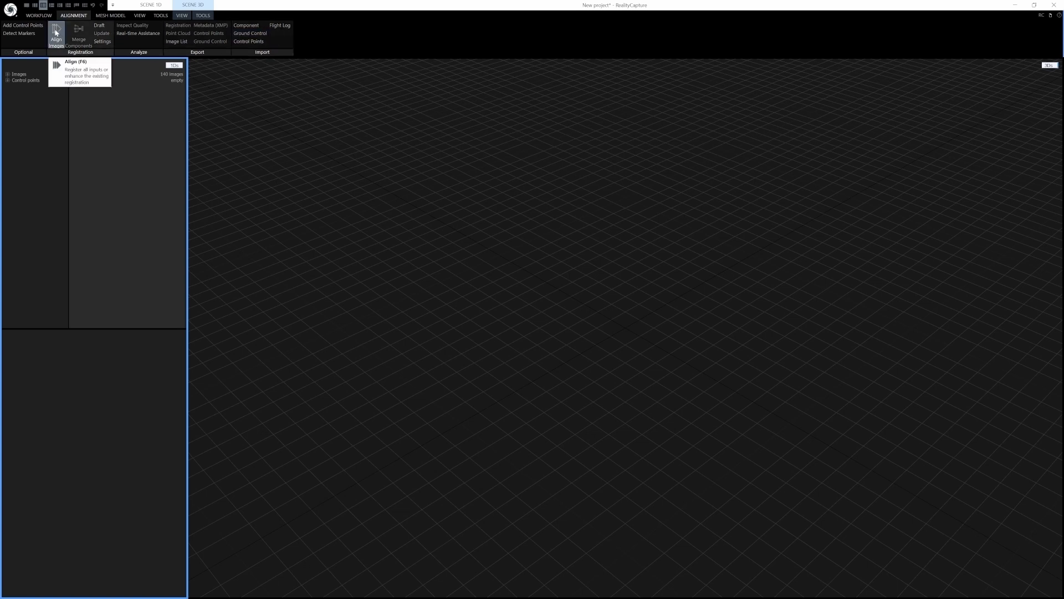
{"action": "left_click", "coordinate": [56, 33]}
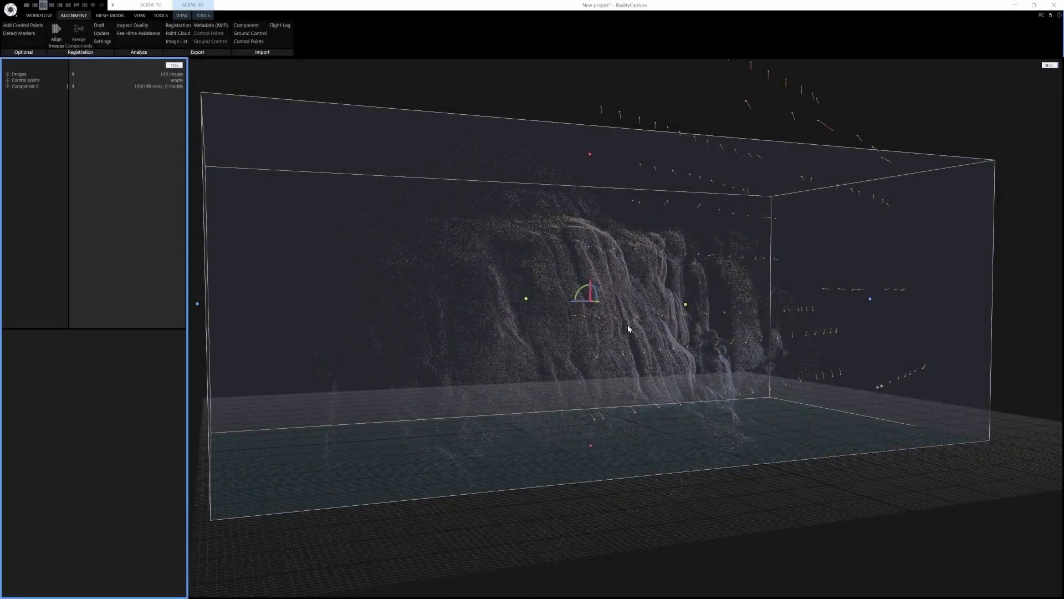
{"action": "mouse_move", "coordinate": [647, 326]}
{"action": "left_mouse_down"}
{"action": "mouse_move", "coordinate": [630, 331]}
{"action": "mouse_move", "coordinate": [623, 320]}
{"action": "mouse_move", "coordinate": [622, 337]}
{"action": "mouse_move", "coordinate": [623, 327]}
{"action": "mouse_move", "coordinate": [663, 329]}
{"action": "left_mouse_up"}
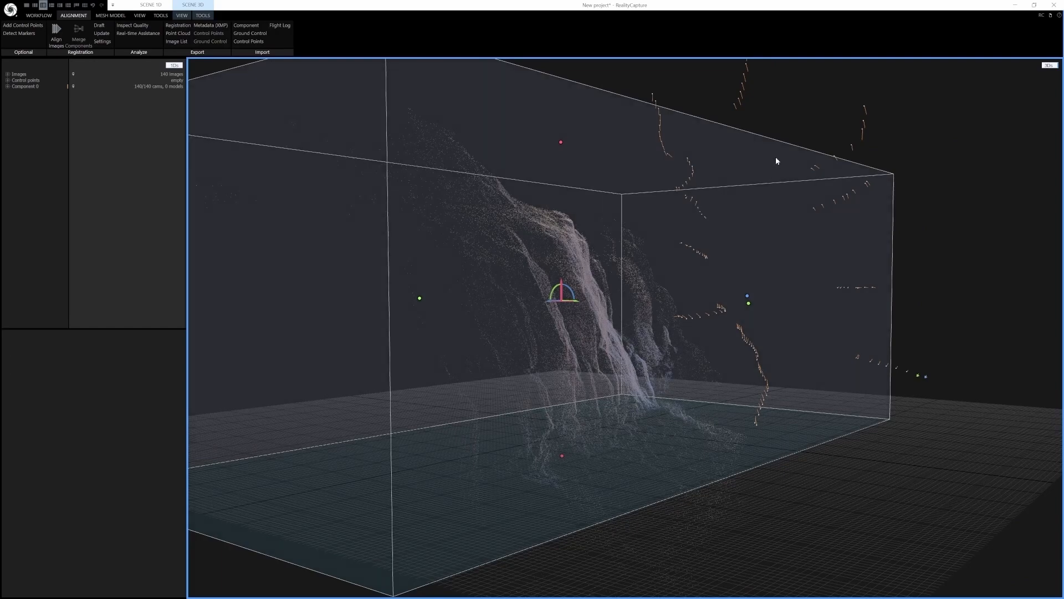
Orbit and zoom around the sparse point cloud to examine the alignment result
{"action": "left_click_drag", "start_coordinate": [664, 360], "coordinate": [522, 380]}
{"action": "right_click_drag", "start_coordinate": [521, 379], "coordinate": [612, 374]}
{"action": "left_click_drag", "start_coordinate": [572, 336], "coordinate": [603, 339]}
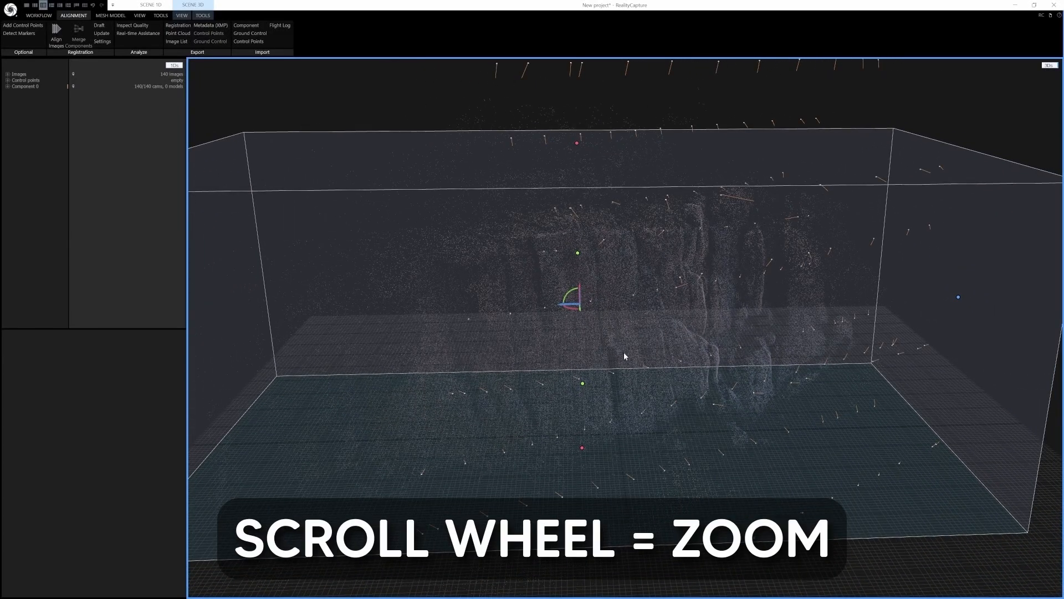
{"action": "scroll", "coordinate": [625, 344], "scroll_direction": "up", "scroll_amount": 3}
{"action": "scroll", "coordinate": [625, 344], "scroll_direction": "down", "scroll_amount": 3}
{"action": "scroll", "coordinate": [625, 344], "scroll_direction": "up", "scroll_amount": 4}
{"action": "scroll", "coordinate": [624, 338], "scroll_direction": "down", "scroll_amount": 4}
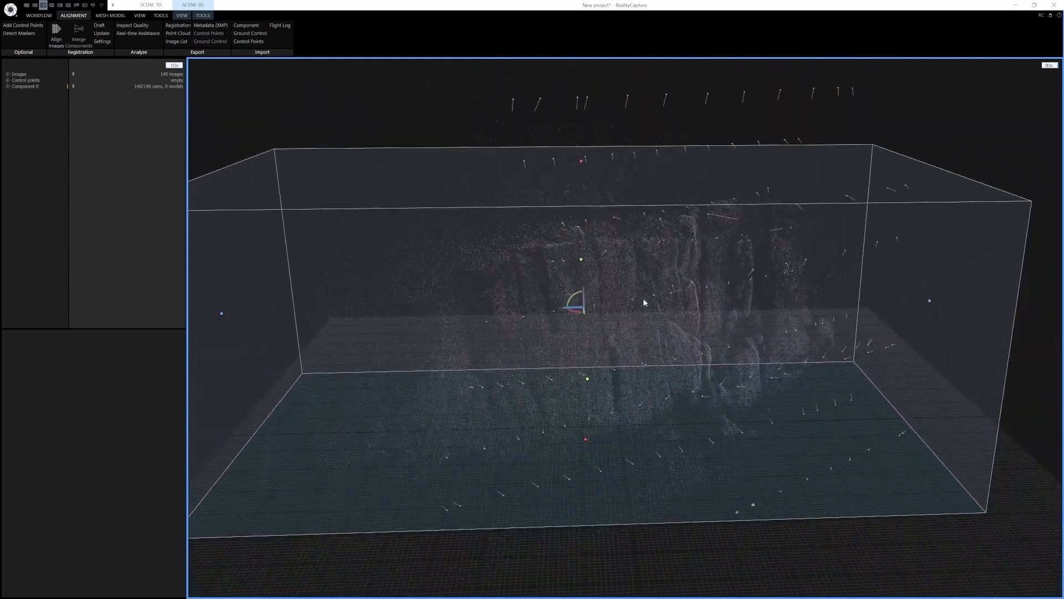
{"action": "scroll", "coordinate": [632, 328], "scroll_direction": "down", "scroll_amount": 5}
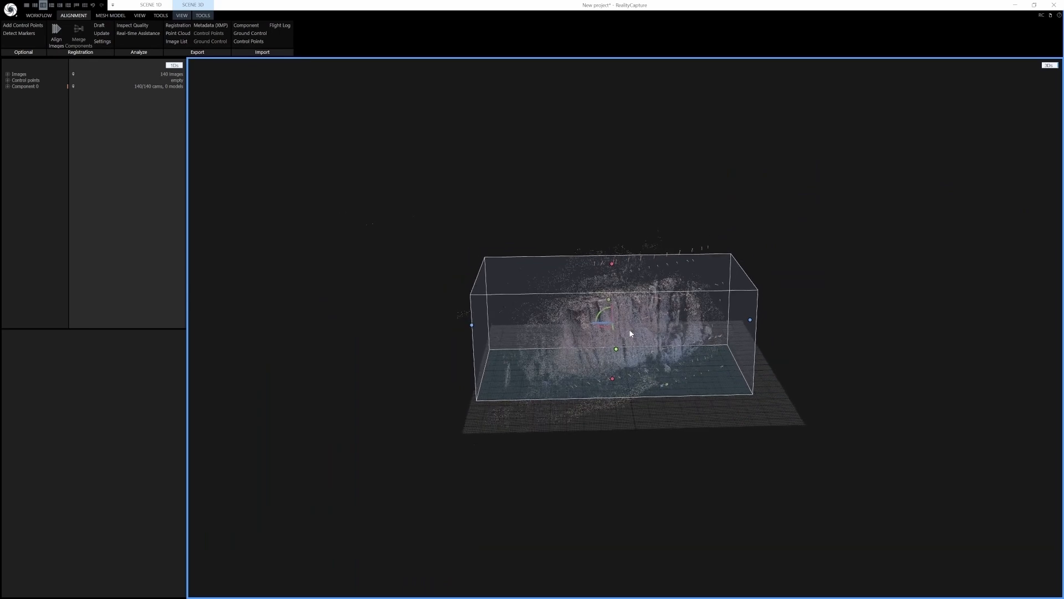
{"action": "left_click_drag", "start_coordinate": [631, 333], "coordinate": [628, 358]}
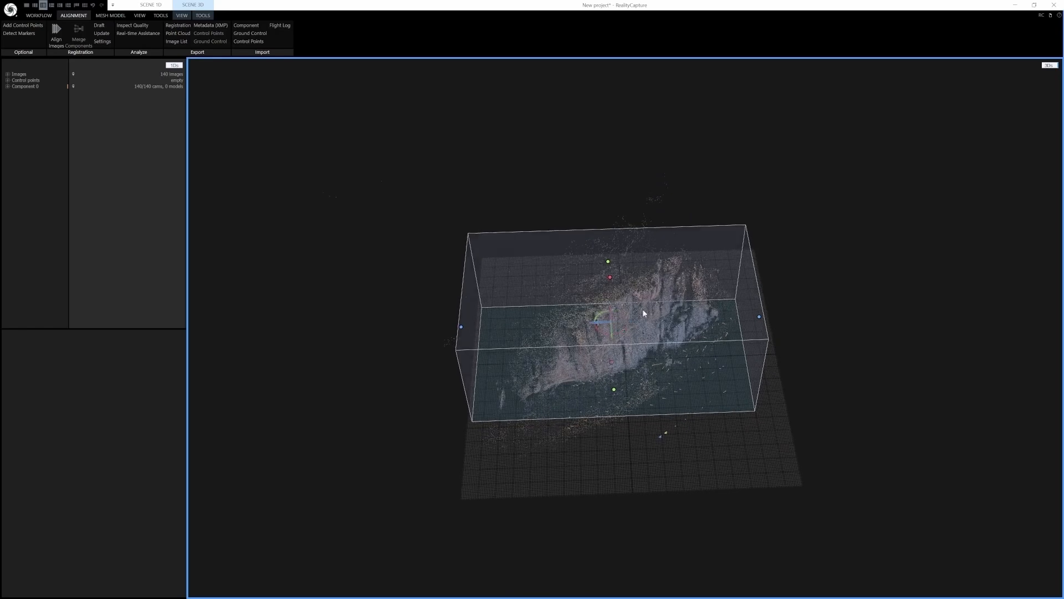
Adjust the scene's ground plane orientation with the Set Ground Plane tool
{"action": "left_click", "coordinate": [203, 16]}
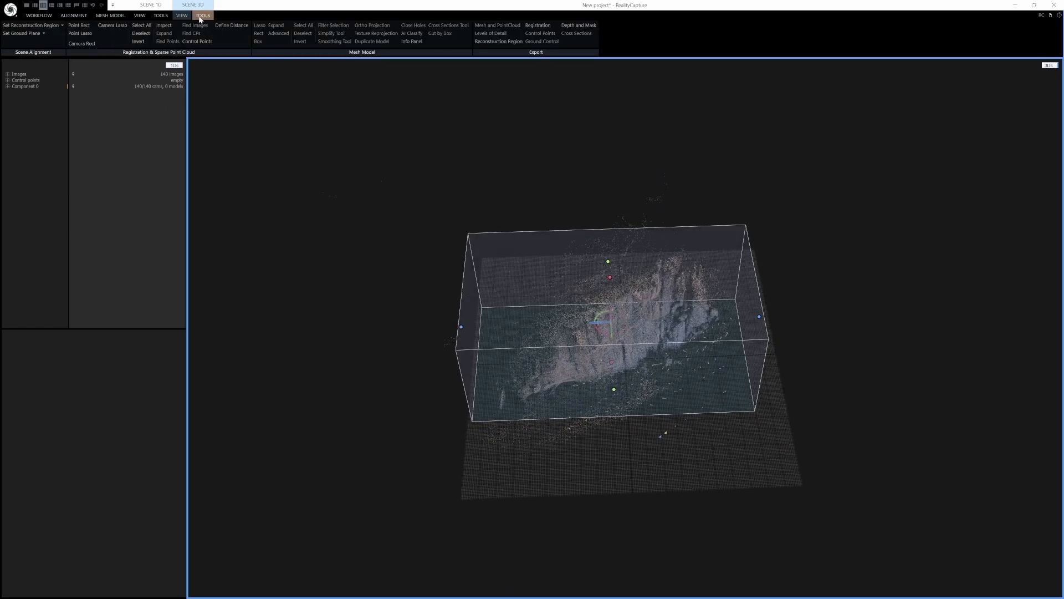
{"action": "left_click", "coordinate": [22, 33]}
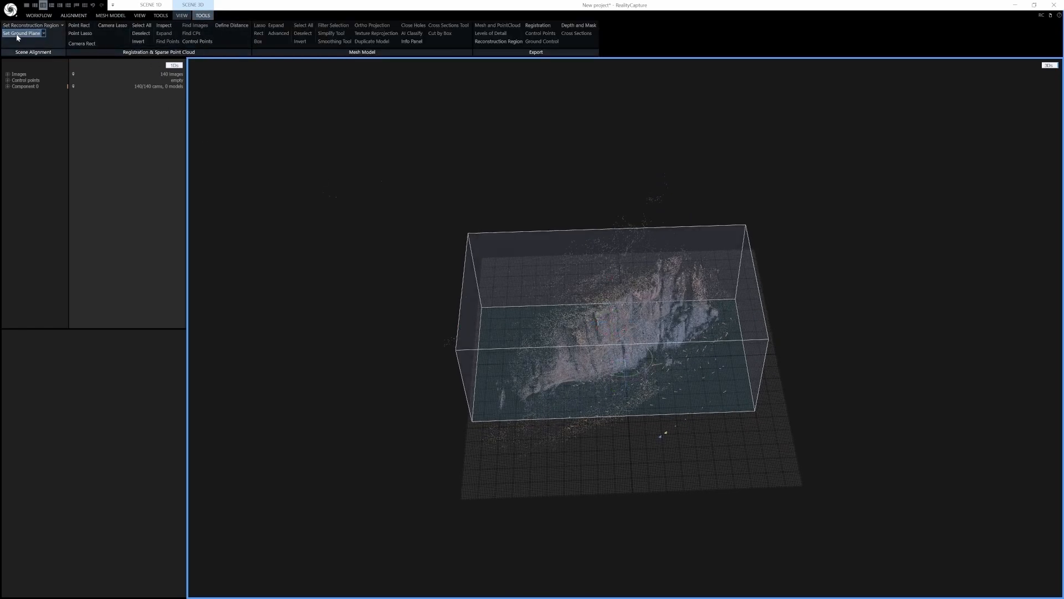
{"action": "left_click_drag", "start_coordinate": [638, 380], "coordinate": [623, 396]}
{"action": "right_click_drag", "start_coordinate": [599, 372], "coordinate": [686, 319]}
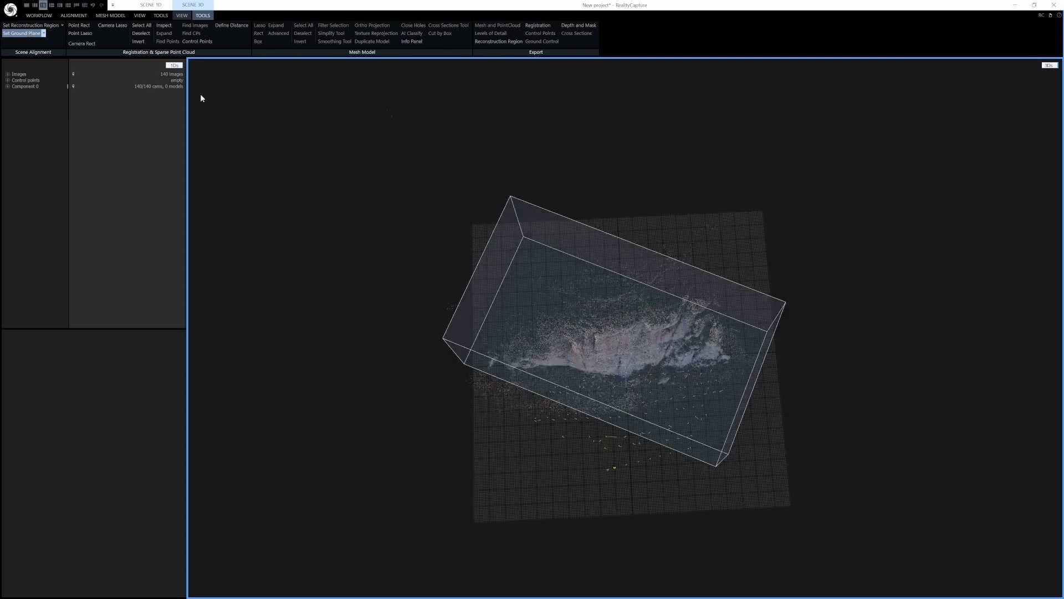
{"action": "left_click", "coordinate": [14, 33]}
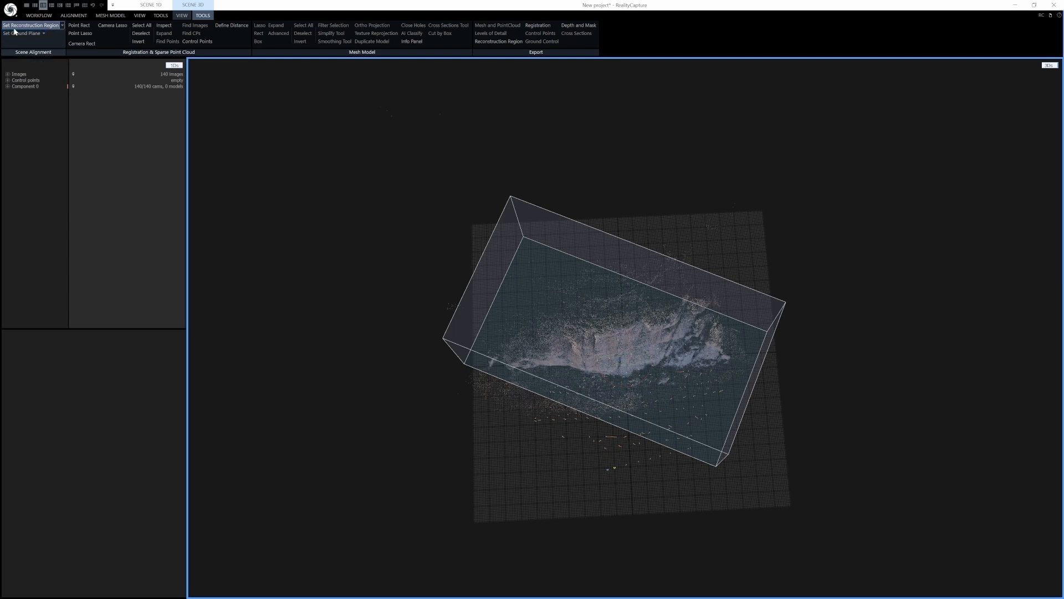
Set the reconstruction region and resize its box to enclose the cliff face
{"action": "left_click", "coordinate": [23, 28]}
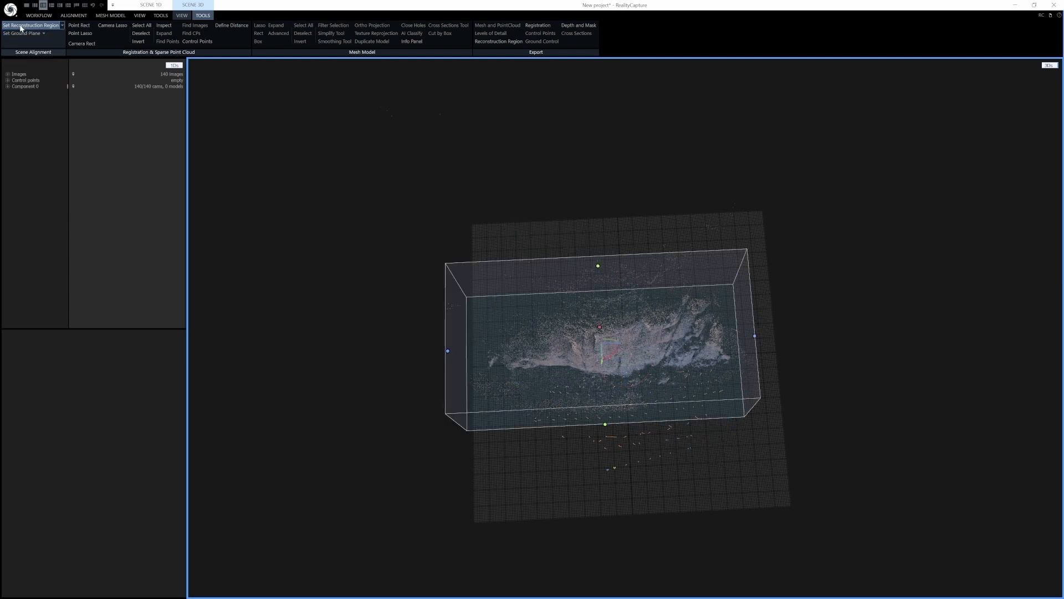
{"action": "right_click_drag", "start_coordinate": [646, 372], "coordinate": [669, 311]}
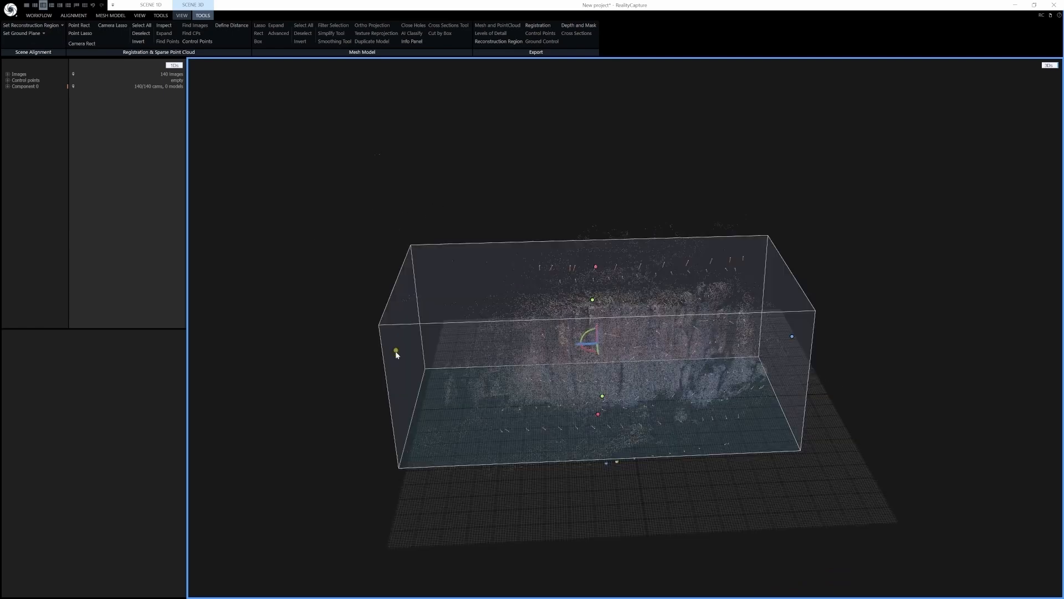
{"action": "left_click_drag", "start_coordinate": [397, 354], "coordinate": [584, 350]}
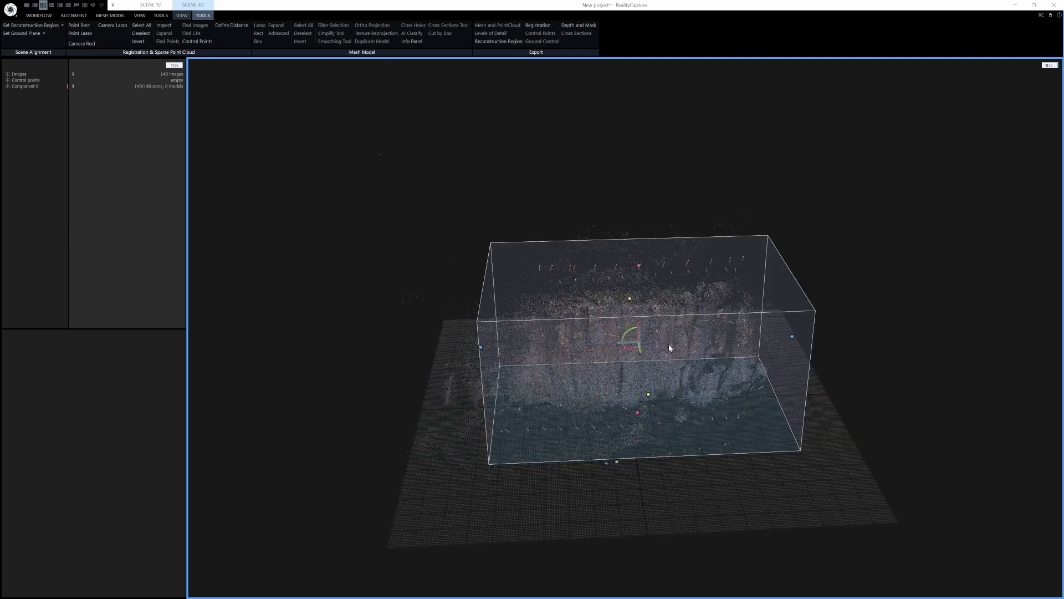
{"action": "left_click_drag", "start_coordinate": [793, 338], "coordinate": [700, 347]}
{"action": "right_click_drag", "start_coordinate": [699, 347], "coordinate": [734, 347]}
{"action": "left_click_drag", "start_coordinate": [696, 345], "coordinate": [655, 344]}
{"action": "right_click_drag", "start_coordinate": [490, 344], "coordinate": [542, 368]}
{"action": "left_click_drag", "start_coordinate": [707, 343], "coordinate": [793, 343]}
{"action": "left_click_drag", "start_coordinate": [482, 346], "coordinate": [441, 348]}
{"action": "mouse_move", "coordinate": [673, 351]}
{"action": "right_mouse_down"}
{"action": "mouse_move", "coordinate": [707, 363]}
{"action": "mouse_move", "coordinate": [677, 355]}
{"action": "right_mouse_up"}
{"action": "left_click_drag", "start_coordinate": [679, 345], "coordinate": [670, 344]}
{"action": "right_click_drag", "start_coordinate": [602, 305], "coordinate": [599, 309]}
{"action": "left_click_drag", "start_coordinate": [614, 262], "coordinate": [614, 277]}
{"action": "right_click_drag", "start_coordinate": [626, 335], "coordinate": [541, 321]}
Check the reconstruction region from the orthographic views and return to perspective
{"action": "key", "text": "KP_1"}
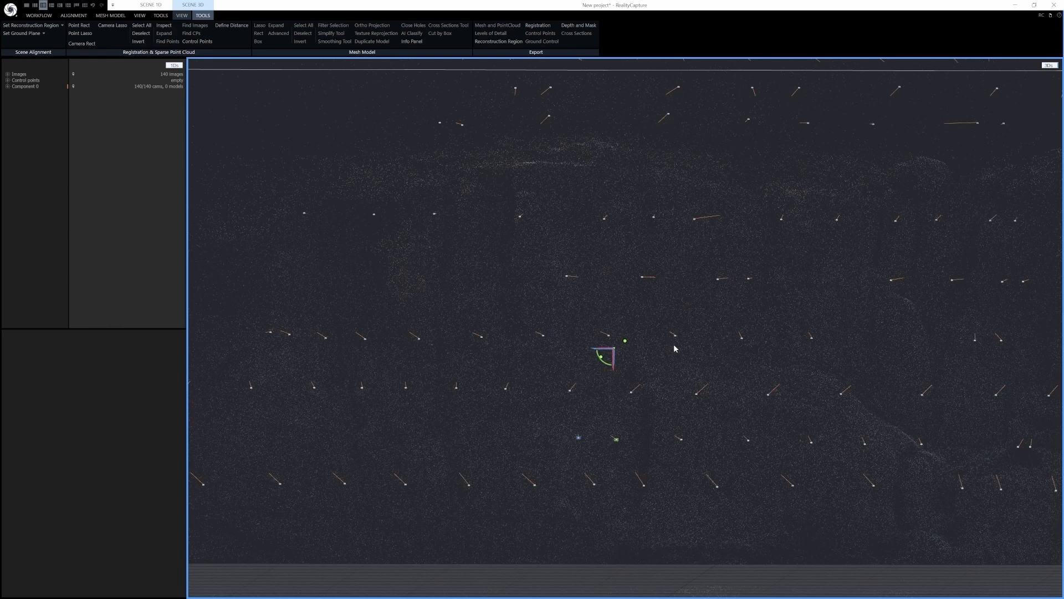
{"action": "key", "text": "KP_2"}
{"action": "key", "text": "KP_3"}
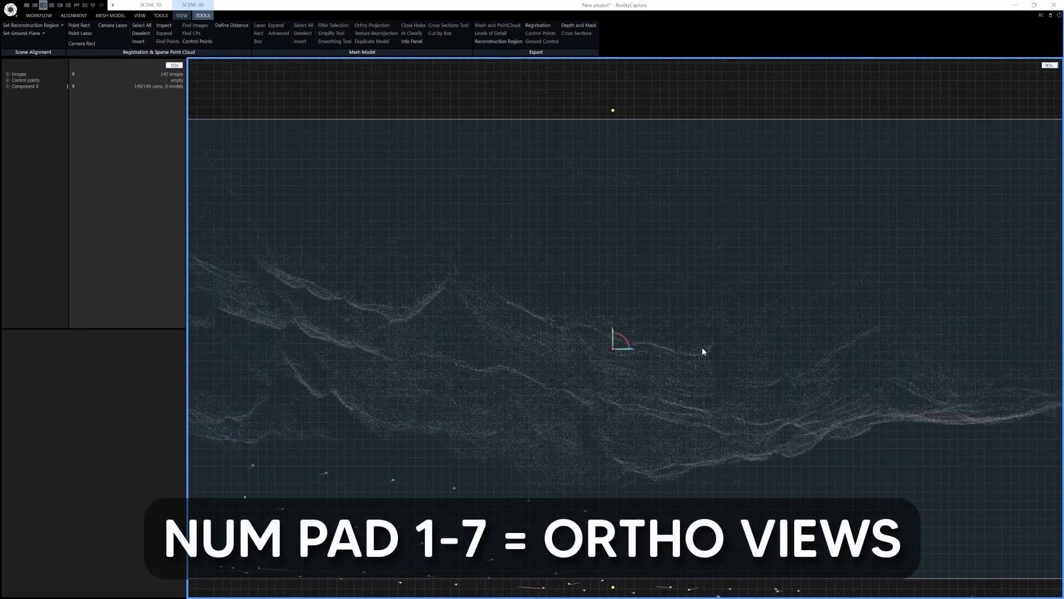
{"action": "key", "text": "KP_4"}
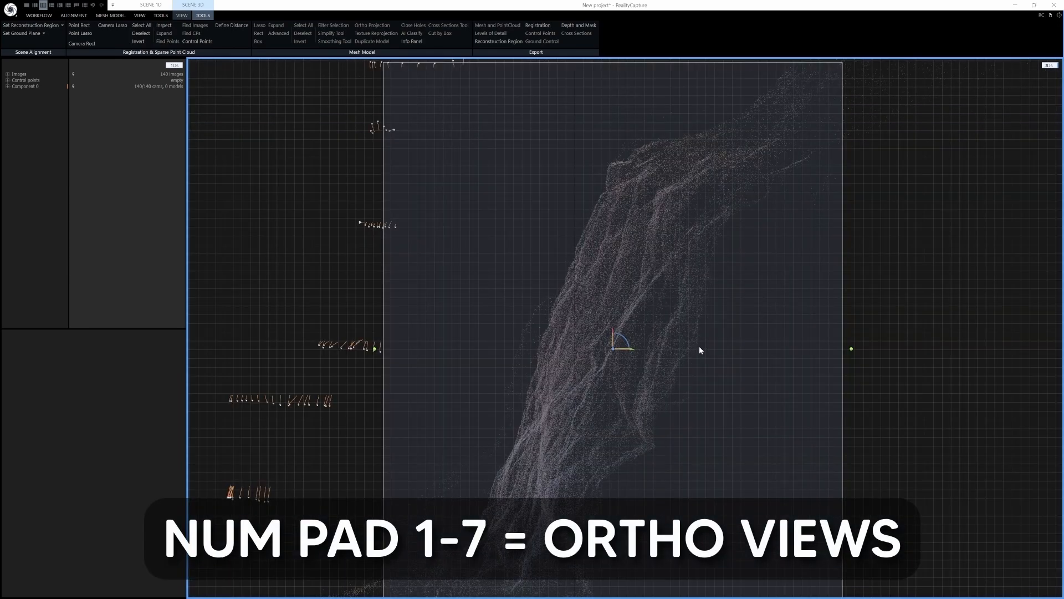
{"action": "key", "text": "KP_5"}
{"action": "key", "text": "KP_0"}
{"action": "left_click_drag", "start_coordinate": [650, 370], "coordinate": [722, 339]}
{"action": "left_click_drag", "start_coordinate": [642, 373], "coordinate": [655, 370]}
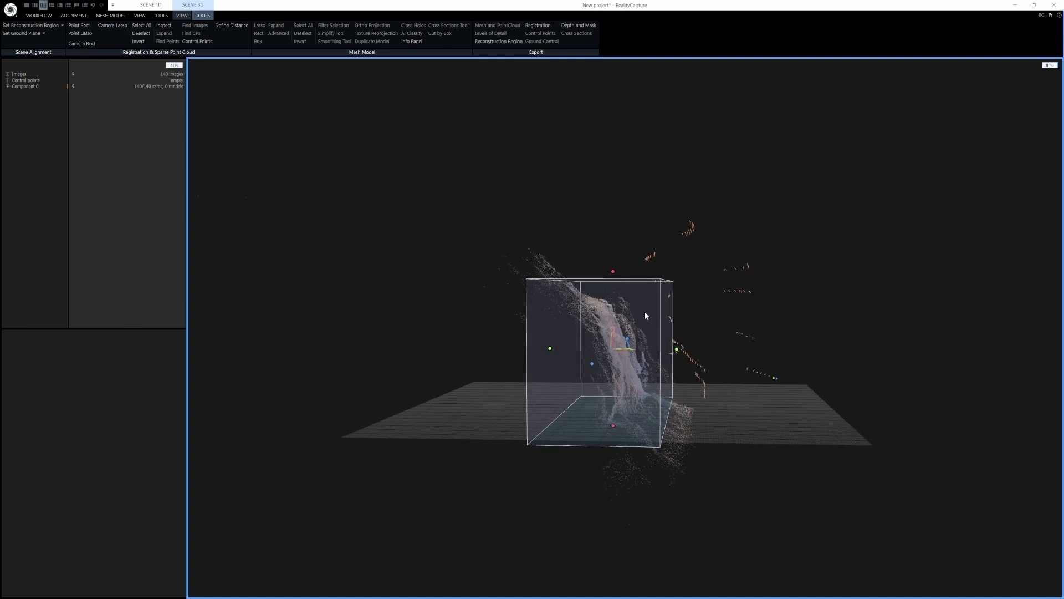
Expand the component's camera poses list to inspect it, then collapse it
{"action": "left_click", "coordinate": [29, 87]}
{"action": "left_click", "coordinate": [7, 86]}
{"action": "left_click", "coordinate": [15, 92]}
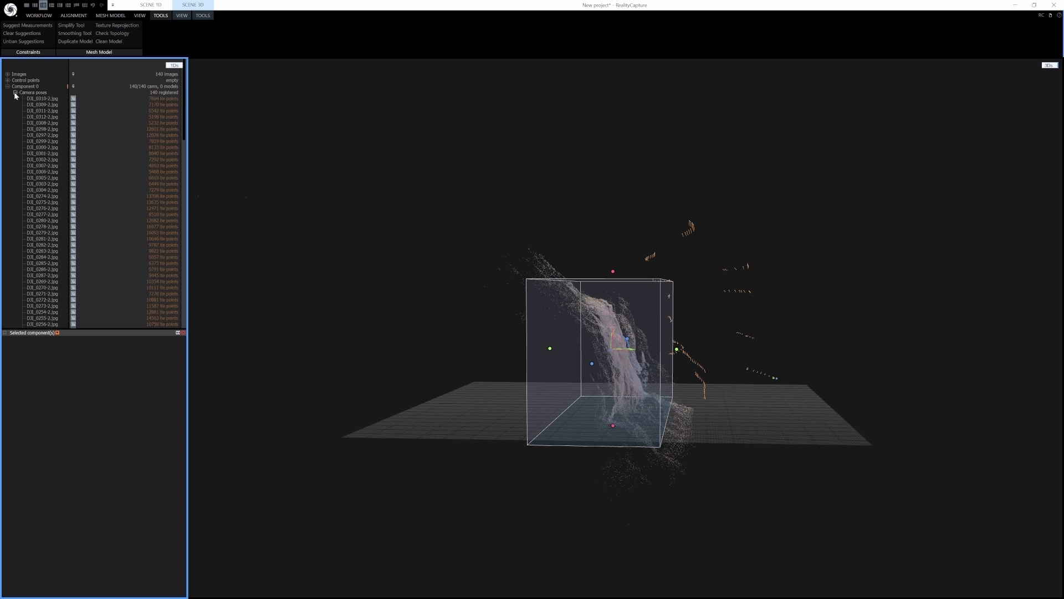
{"action": "double_click", "coordinate": [164, 93]}
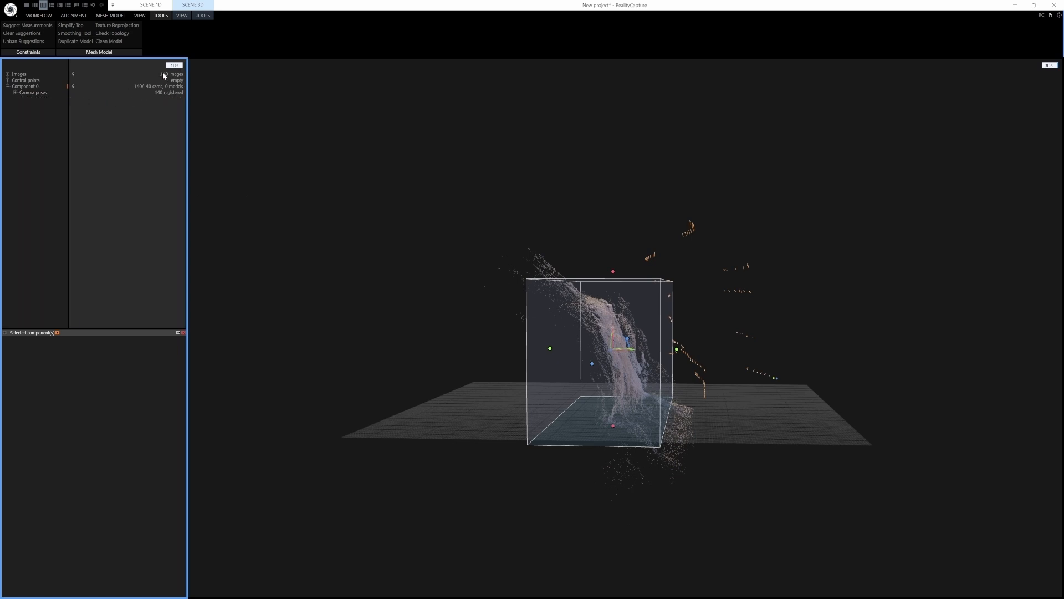
Calculate the 3D model in Normal Detail
{"action": "left_click_drag", "start_coordinate": [647, 373], "coordinate": [555, 371]}
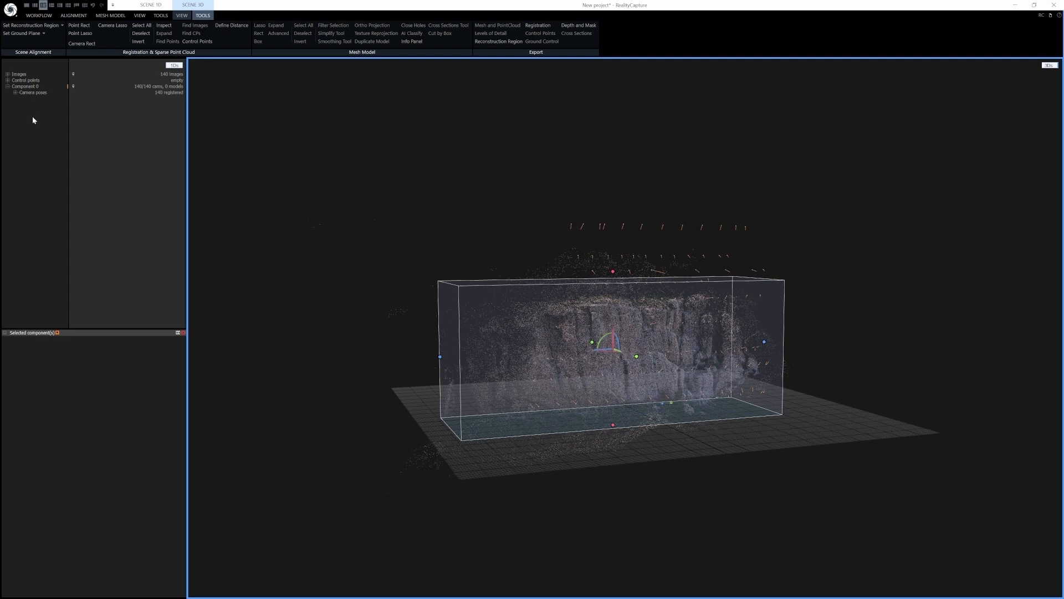
{"action": "left_click_drag", "start_coordinate": [565, 338], "coordinate": [589, 340]}
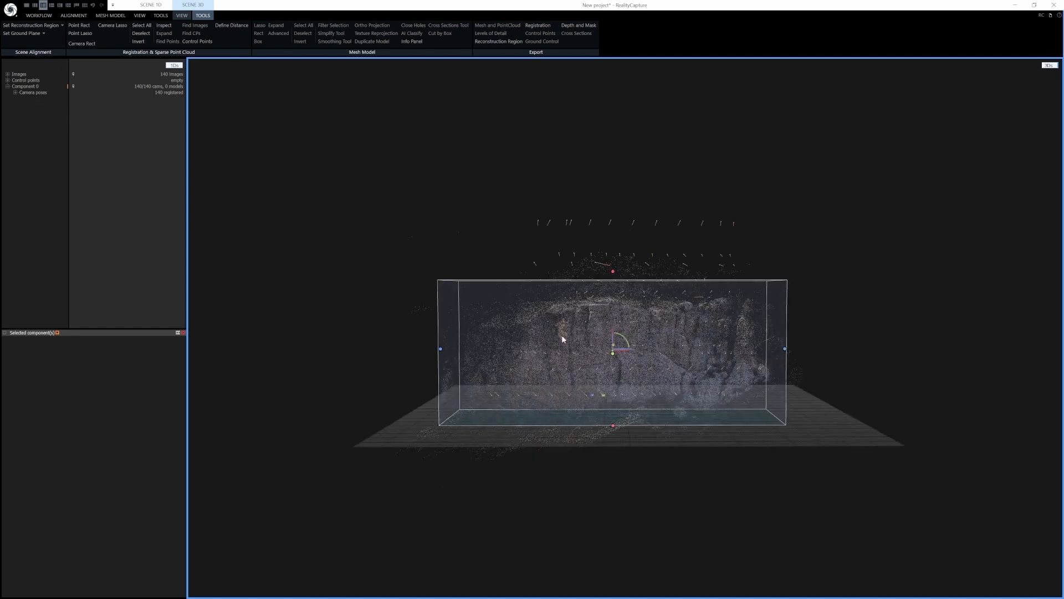
{"action": "left_click", "coordinate": [111, 16]}
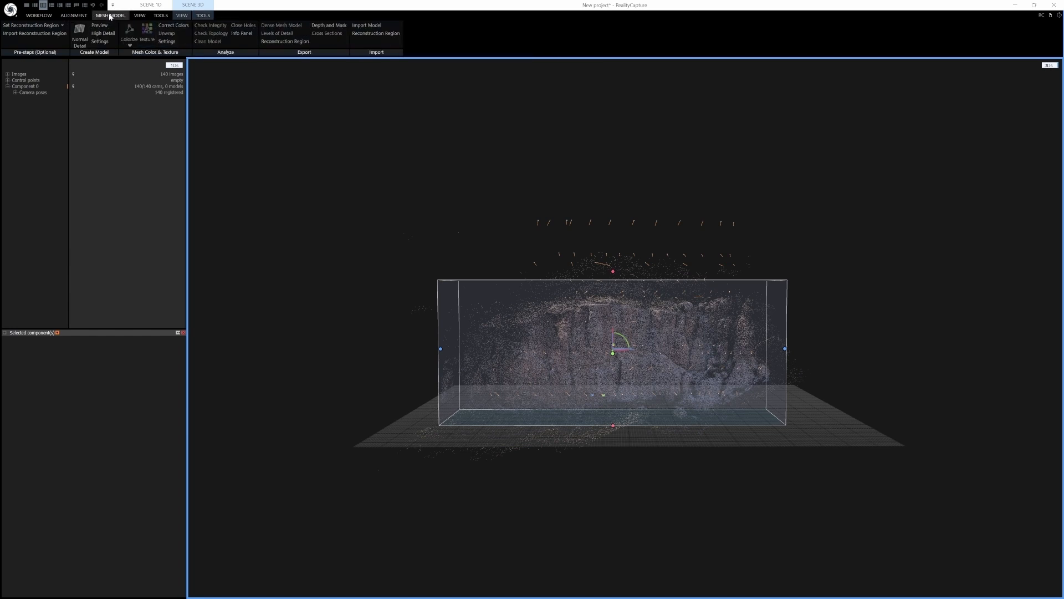
{"action": "left_click", "coordinate": [79, 35]}
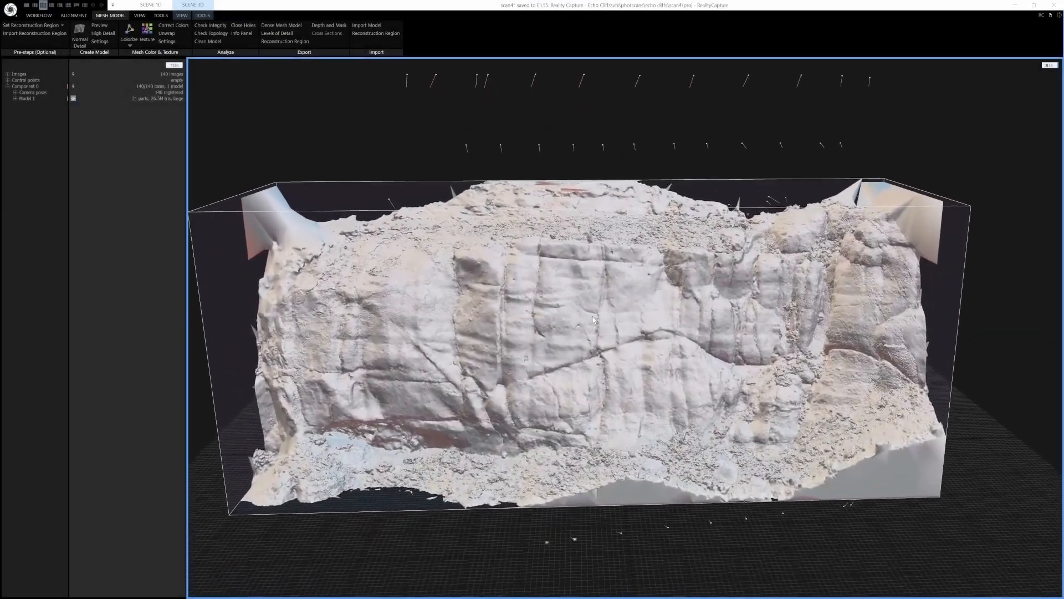
Zoom and orbit to inspect the reconstructed cliff mesh
{"action": "scroll", "coordinate": [593, 320], "scroll_direction": "up", "scroll_amount": 1}
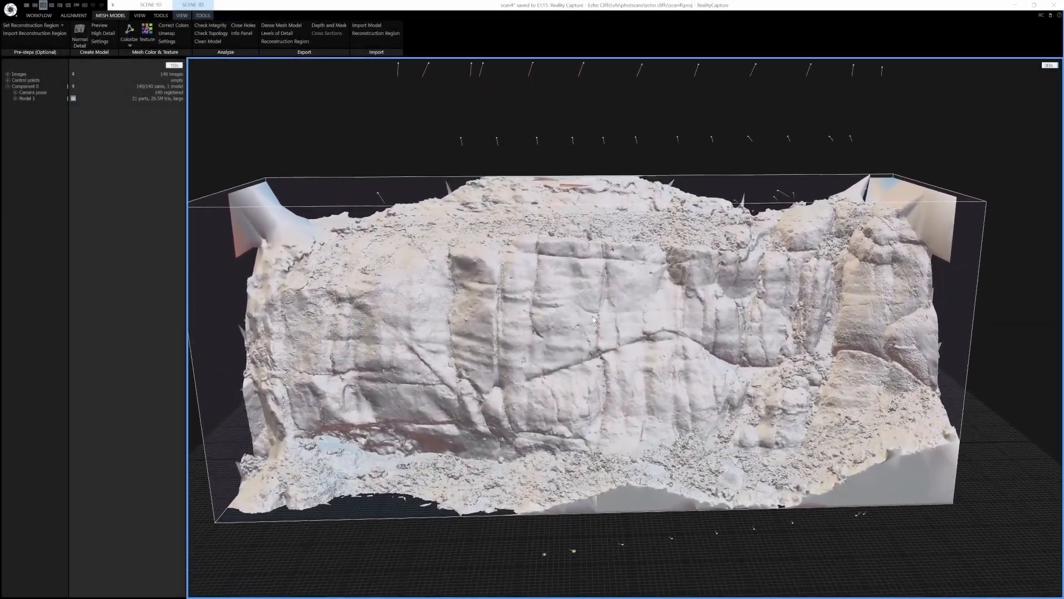
{"action": "mouse_move", "coordinate": [585, 331]}
{"action": "right_mouse_down"}
{"action": "mouse_move", "coordinate": [526, 320]}
{"action": "mouse_move", "coordinate": [596, 323]}
{"action": "mouse_move", "coordinate": [562, 330]}
{"action": "mouse_move", "coordinate": [590, 334]}
{"action": "mouse_move", "coordinate": [573, 327]}
{"action": "mouse_move", "coordinate": [581, 333]}
{"action": "right_mouse_up"}
{"action": "scroll", "coordinate": [571, 327], "scroll_direction": "up", "scroll_amount": 5}
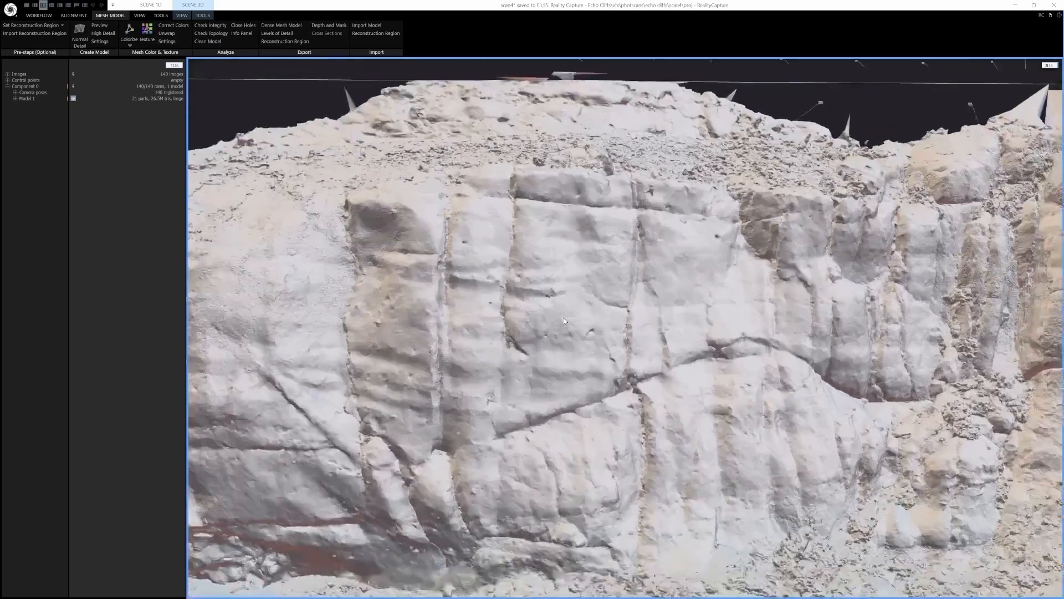
{"action": "scroll", "coordinate": [564, 320], "scroll_direction": "down", "scroll_amount": 6}
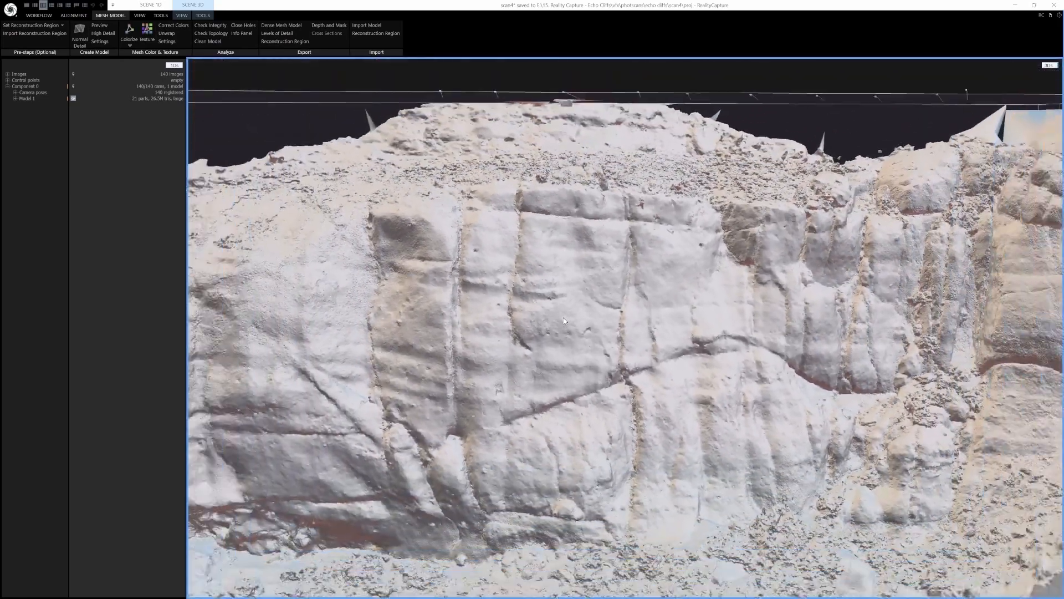
{"action": "scroll", "coordinate": [564, 320], "scroll_direction": "down", "scroll_amount": 3}
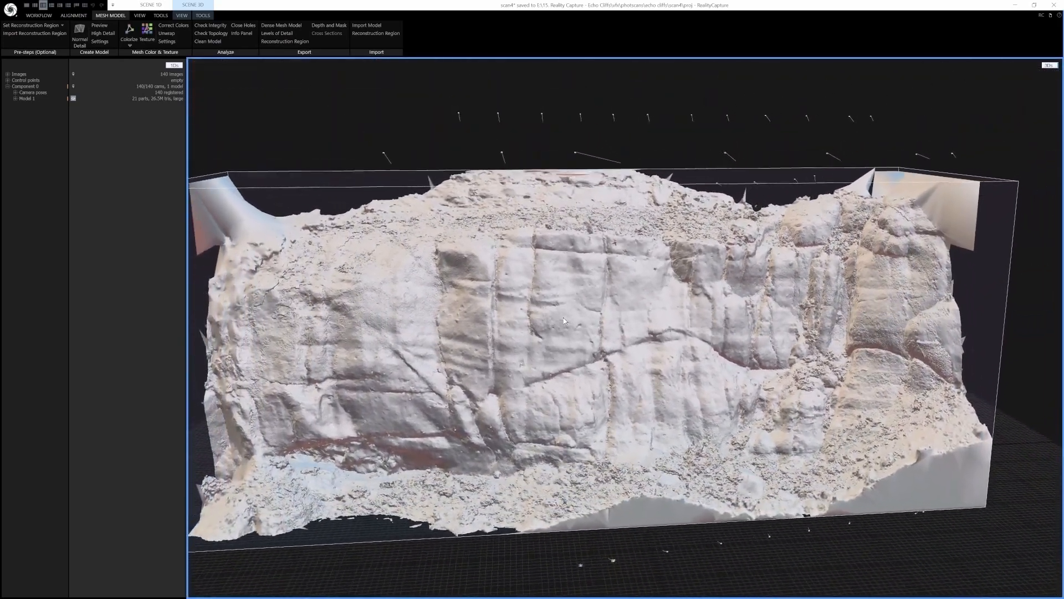
{"action": "scroll", "coordinate": [592, 347], "scroll_direction": "up", "scroll_amount": 1}
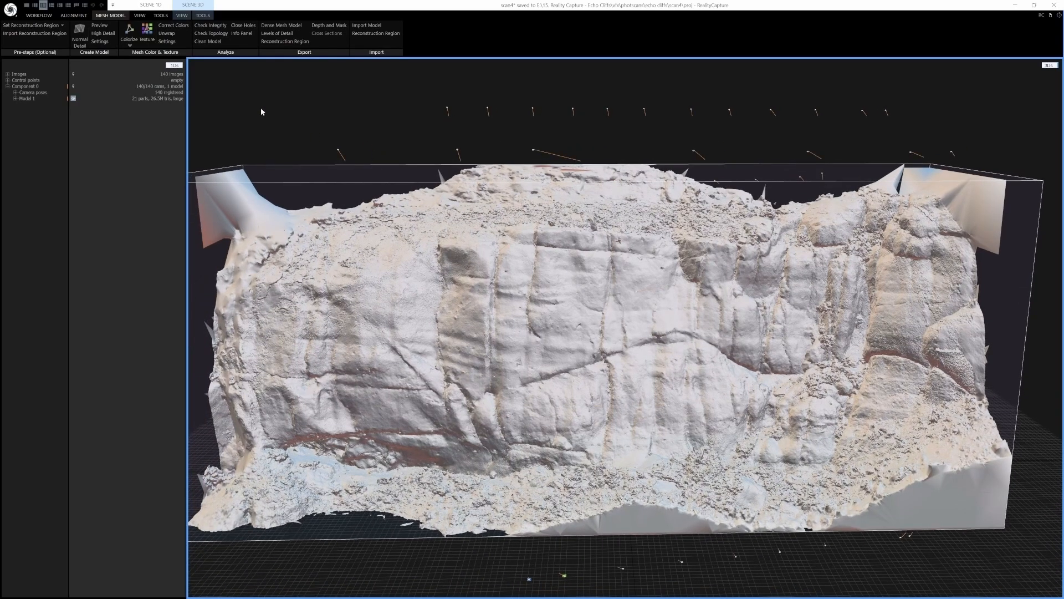
Switch the scene render mode to Vertices and zoom in to examine the colored model
{"action": "left_click", "coordinate": [182, 16]}
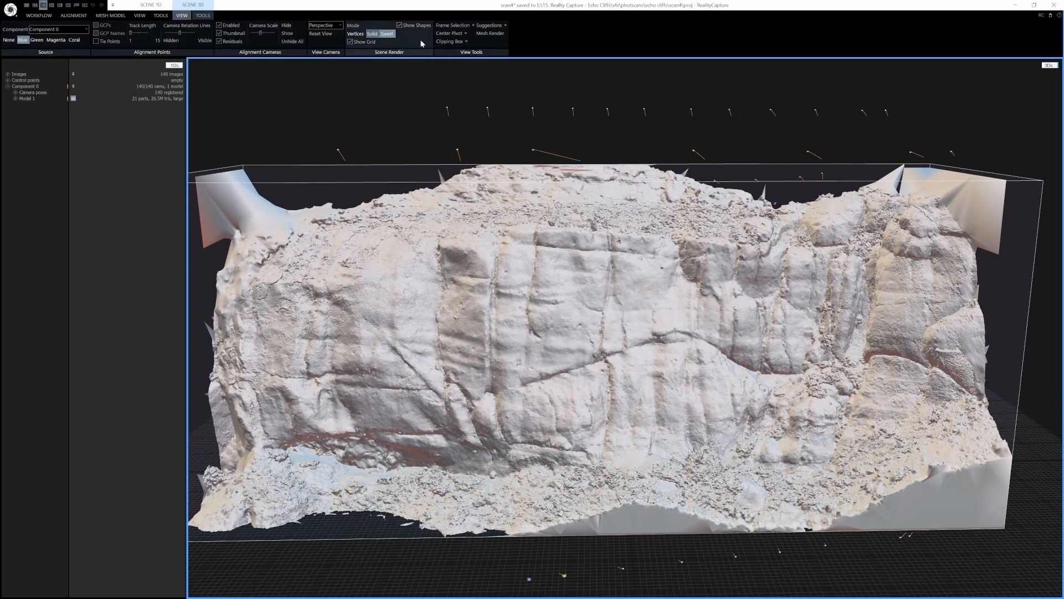
{"action": "left_click", "coordinate": [354, 34]}
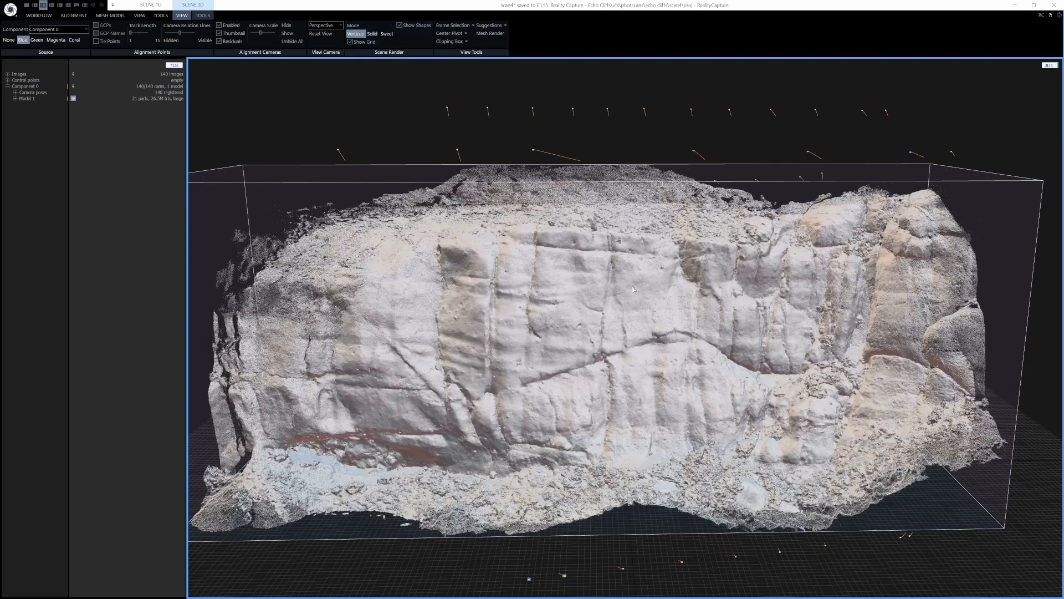
{"action": "scroll", "coordinate": [572, 348], "scroll_direction": "up", "scroll_amount": 5}
{"action": "scroll", "coordinate": [570, 350], "scroll_direction": "down", "scroll_amount": 5}
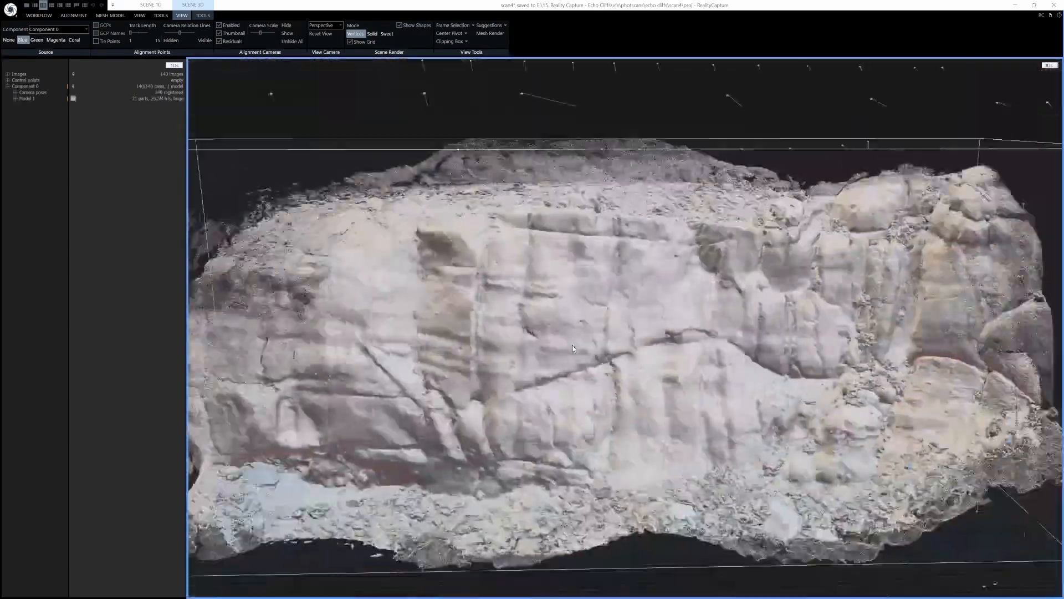
{"action": "scroll", "coordinate": [574, 349], "scroll_direction": "up", "scroll_amount": 3}
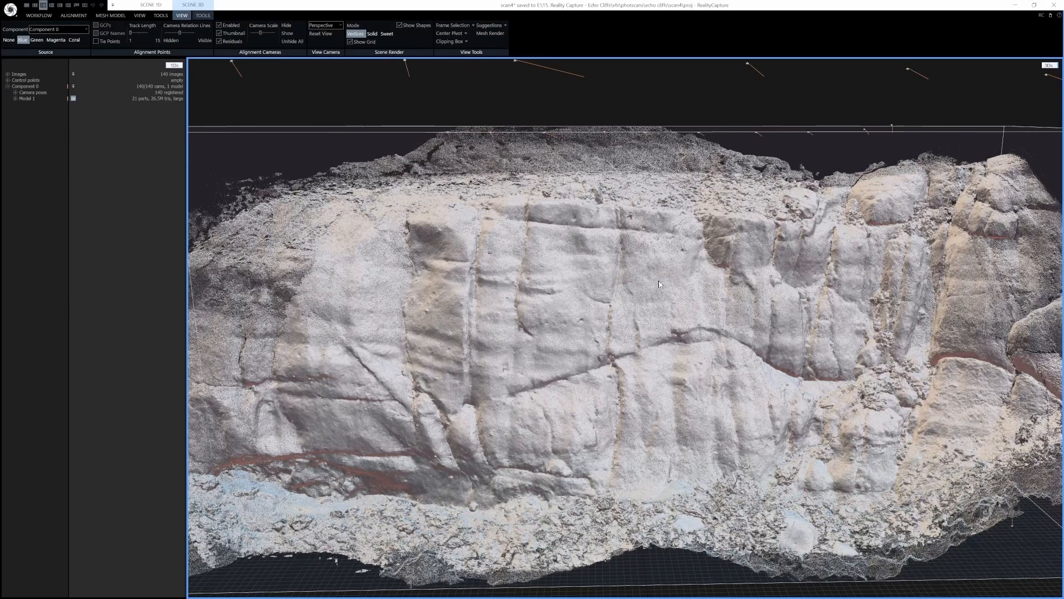
{"action": "scroll", "coordinate": [562, 350], "scroll_direction": "down", "scroll_amount": 5}
{"action": "scroll", "coordinate": [561, 349], "scroll_direction": "up", "scroll_amount": 5}
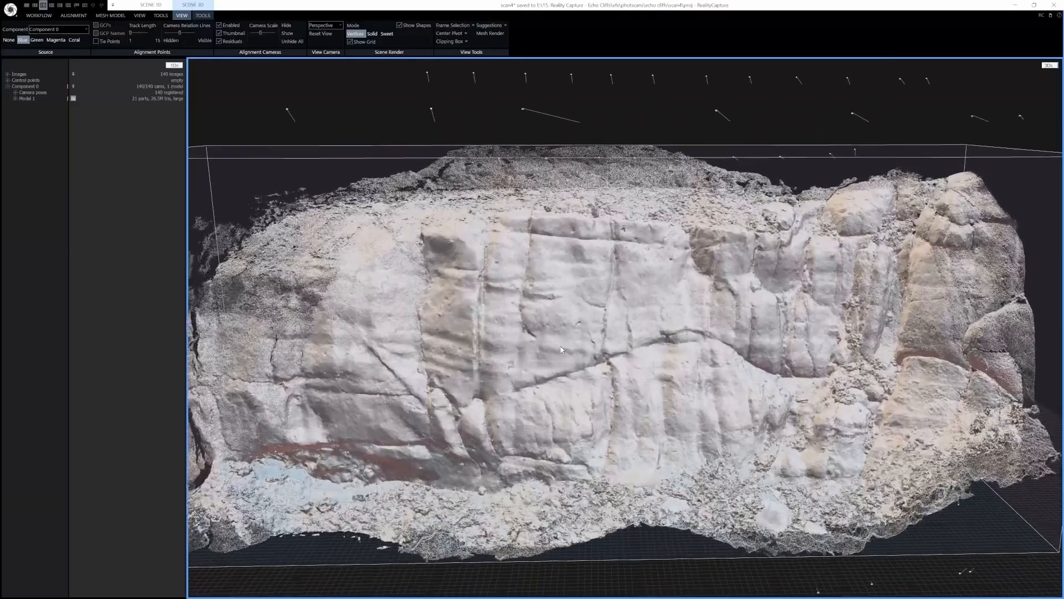
{"action": "scroll", "coordinate": [562, 349], "scroll_direction": "up", "scroll_amount": 8}
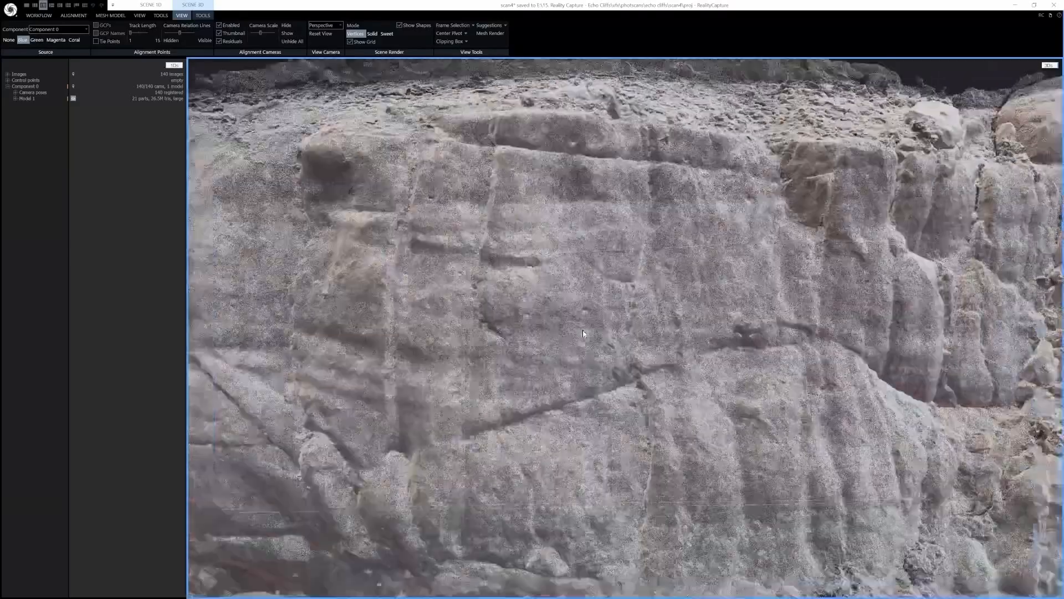
{"action": "scroll", "coordinate": [583, 331], "scroll_direction": "down", "scroll_amount": 6}
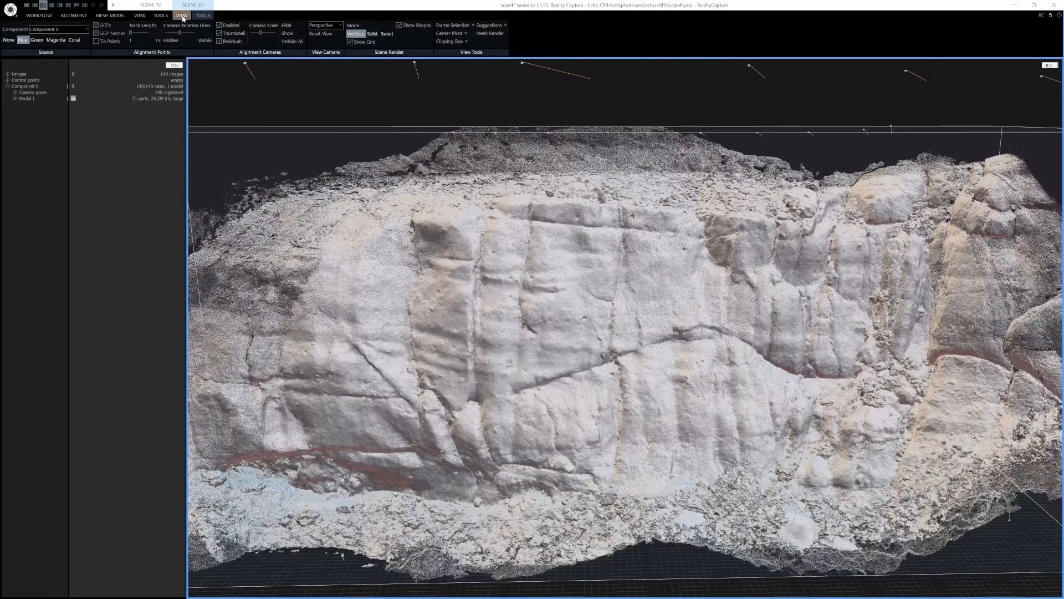
Turn on the clipping box display and zoom in on the reconstructed cliff model
{"action": "left_click", "coordinate": [449, 41]}
{"action": "scroll", "coordinate": [541, 298], "scroll_direction": "down", "scroll_amount": 4}
{"action": "scroll", "coordinate": [542, 298], "scroll_direction": "up", "scroll_amount": 1}
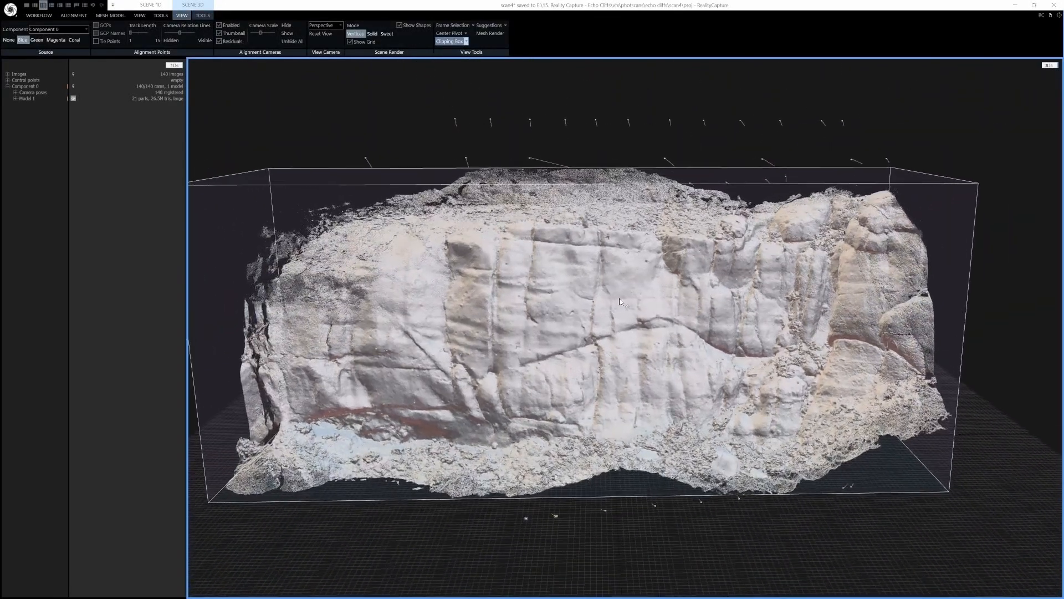
{"action": "scroll", "coordinate": [582, 317], "scroll_direction": "up", "scroll_amount": 5}
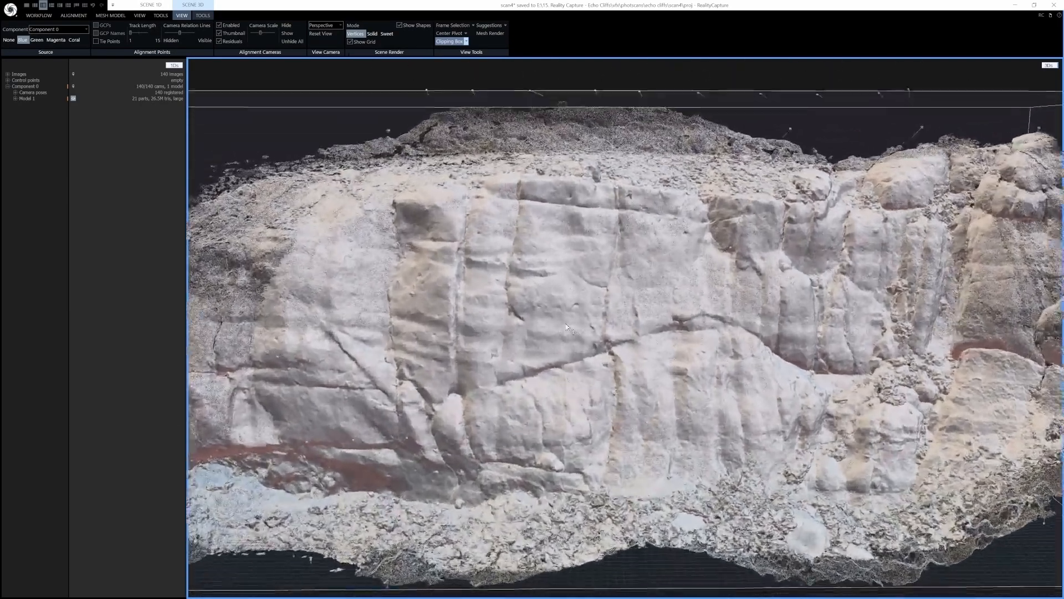
{"action": "scroll", "coordinate": [569, 328], "scroll_direction": "up", "scroll_amount": 4}
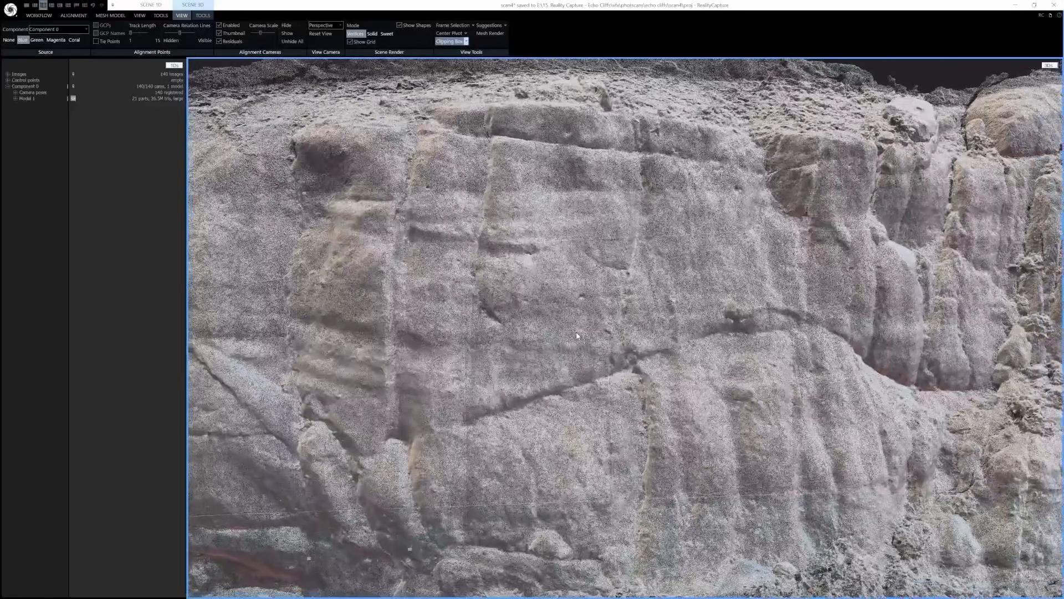
Switch the scene render mode to Sweet and orbit to inspect the model
{"action": "right_click_drag", "start_coordinate": [577, 336], "coordinate": [457, 182]}
{"action": "left_click", "coordinate": [386, 34]}
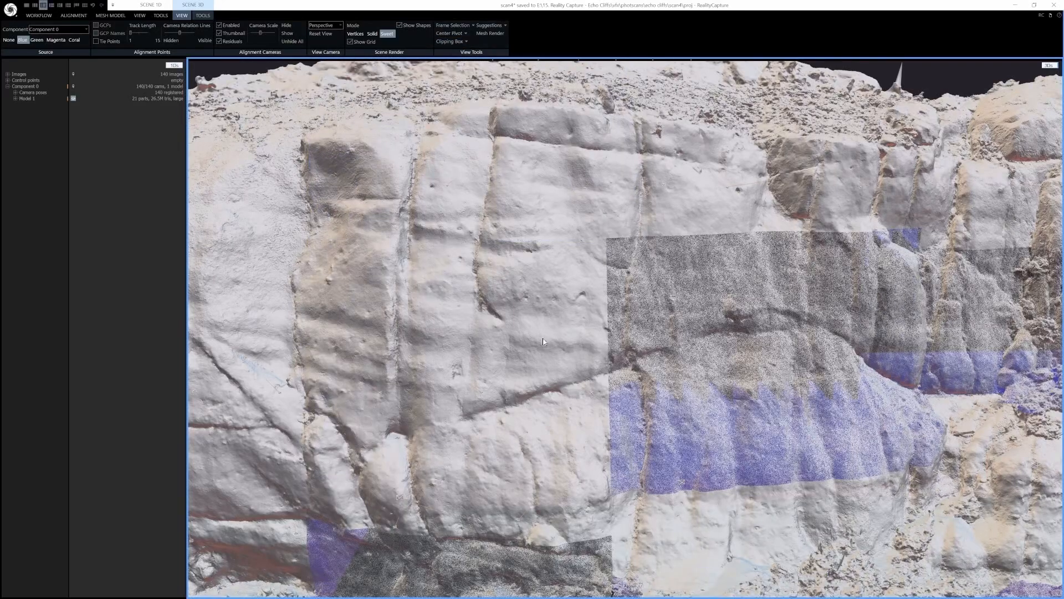
{"action": "scroll", "coordinate": [550, 348], "scroll_direction": "down", "scroll_amount": 5}
{"action": "scroll", "coordinate": [550, 348], "scroll_direction": "down", "scroll_amount": 5}
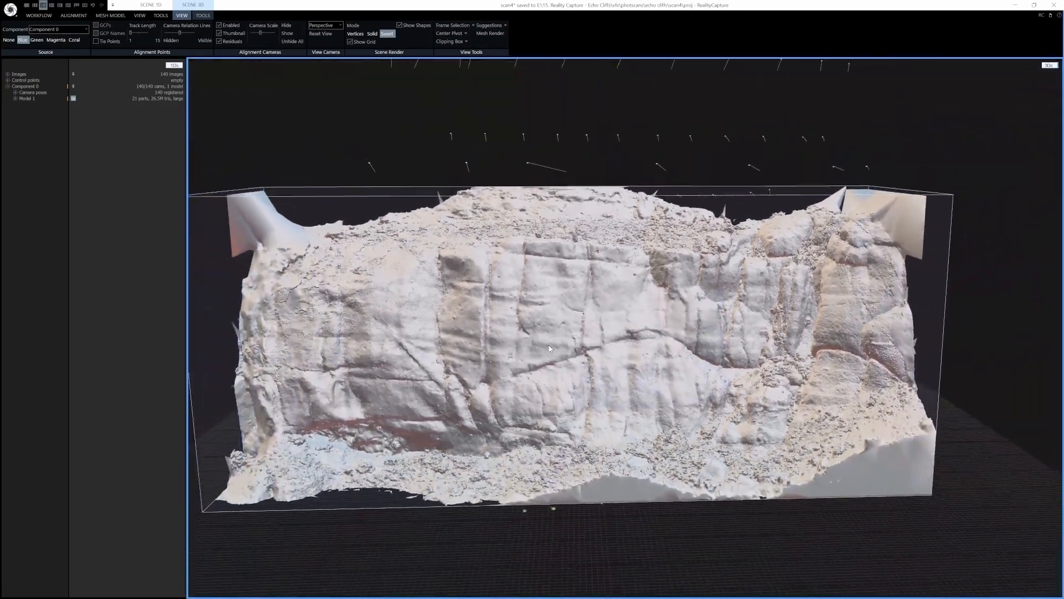
{"action": "right_click_drag", "start_coordinate": [567, 331], "coordinate": [551, 349]}
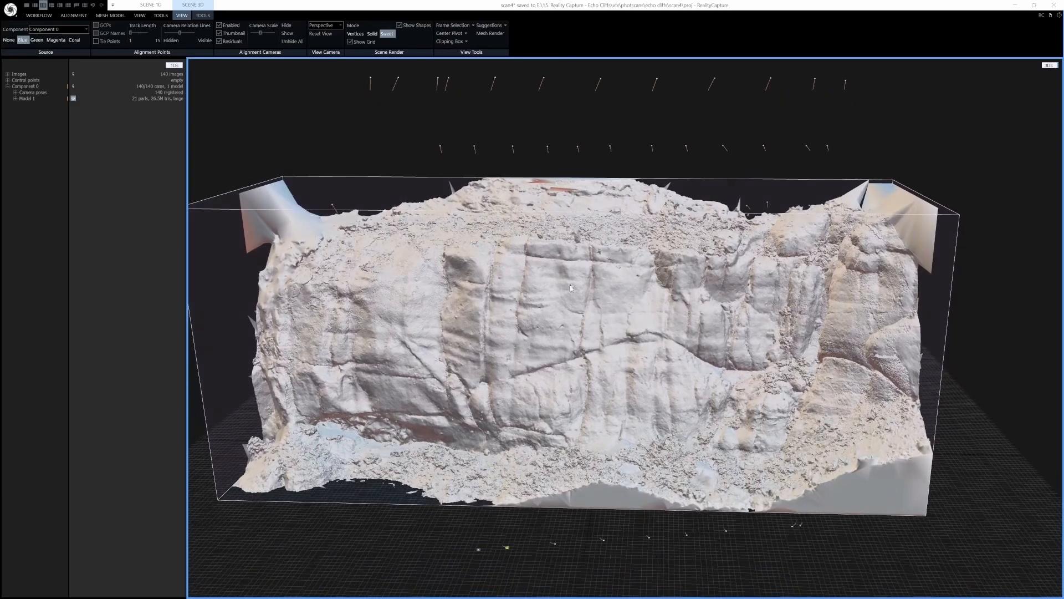
Lasso-select the main cliff face on the model, leaving the stretched border geometry unselected
{"action": "left_click", "coordinate": [202, 17]}
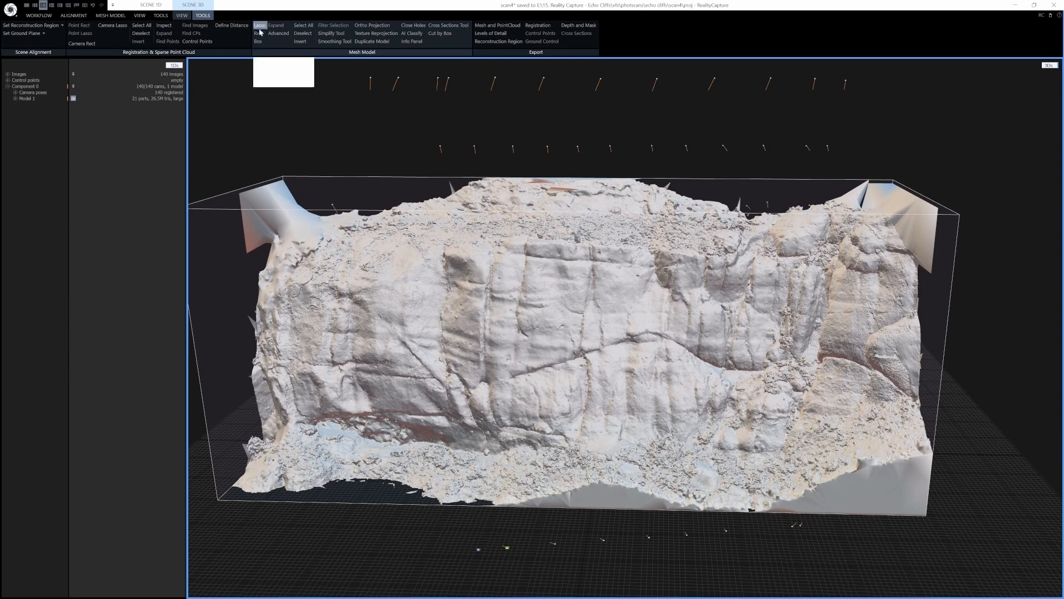
{"action": "left_click", "coordinate": [302, 34]}
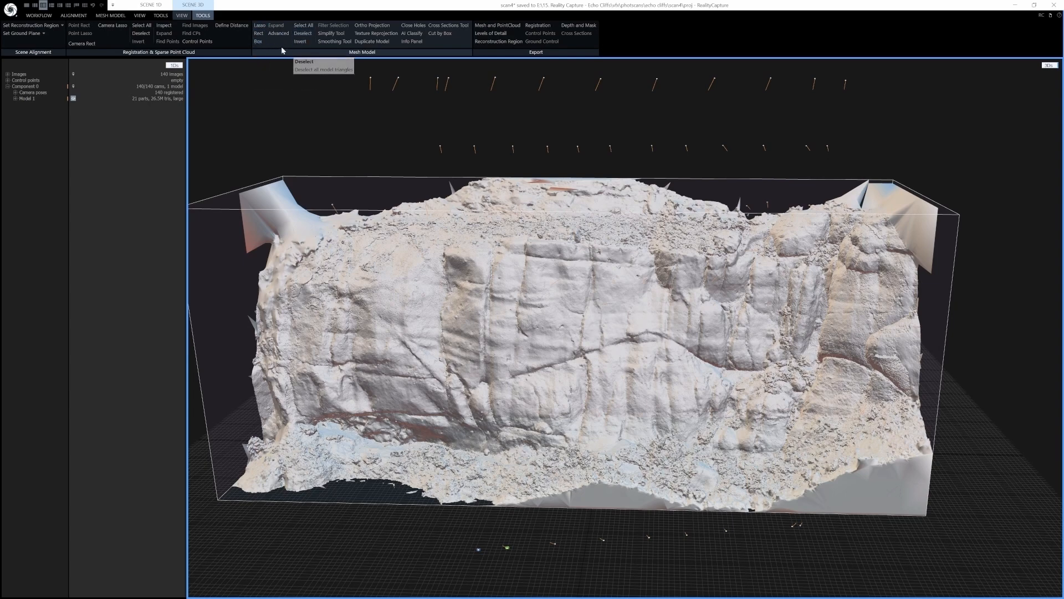
{"action": "left_click", "coordinate": [260, 27]}
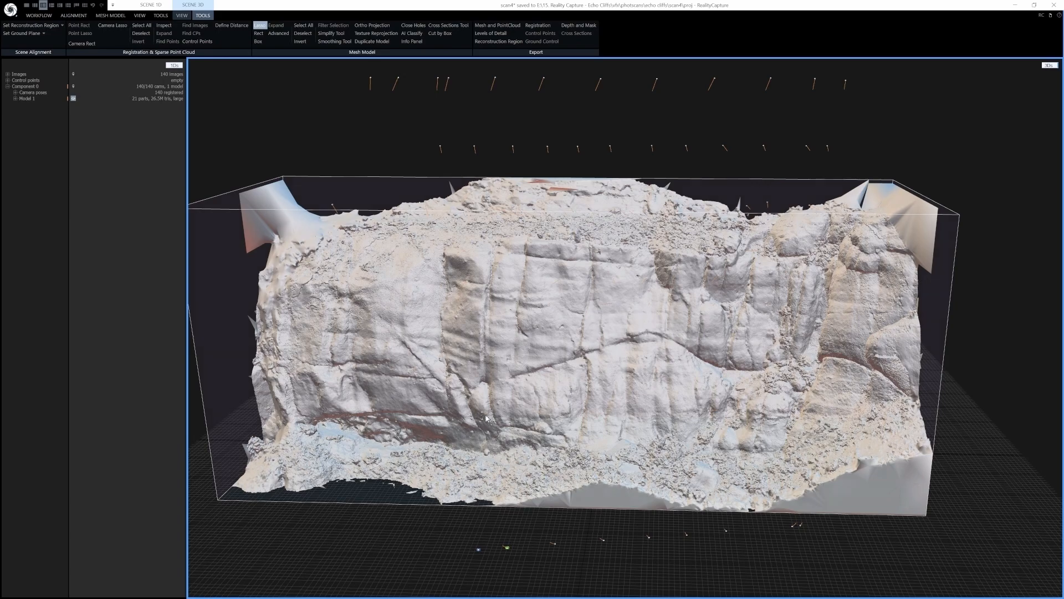
{"action": "right_click_drag", "start_coordinate": [528, 429], "coordinate": [528, 451]}
{"action": "mouse_move", "coordinate": [506, 527]}
{"action": "left_mouse_down"}
{"action": "mouse_move", "coordinate": [396, 494]}
{"action": "mouse_move", "coordinate": [327, 501]}
{"action": "mouse_move", "coordinate": [296, 472]}
{"action": "mouse_move", "coordinate": [255, 360]}
{"action": "mouse_move", "coordinate": [262, 297]}
{"action": "mouse_move", "coordinate": [280, 274]}
{"action": "mouse_move", "coordinate": [324, 244]}
{"action": "mouse_move", "coordinate": [501, 242]}
{"action": "mouse_move", "coordinate": [615, 223]}
{"action": "mouse_move", "coordinate": [747, 231]}
{"action": "mouse_move", "coordinate": [829, 206]}
{"action": "mouse_move", "coordinate": [879, 225]}
{"action": "mouse_move", "coordinate": [919, 335]}
{"action": "mouse_move", "coordinate": [912, 427]}
{"action": "mouse_move", "coordinate": [882, 476]}
{"action": "mouse_move", "coordinate": [716, 506]}
{"action": "left_mouse_up"}
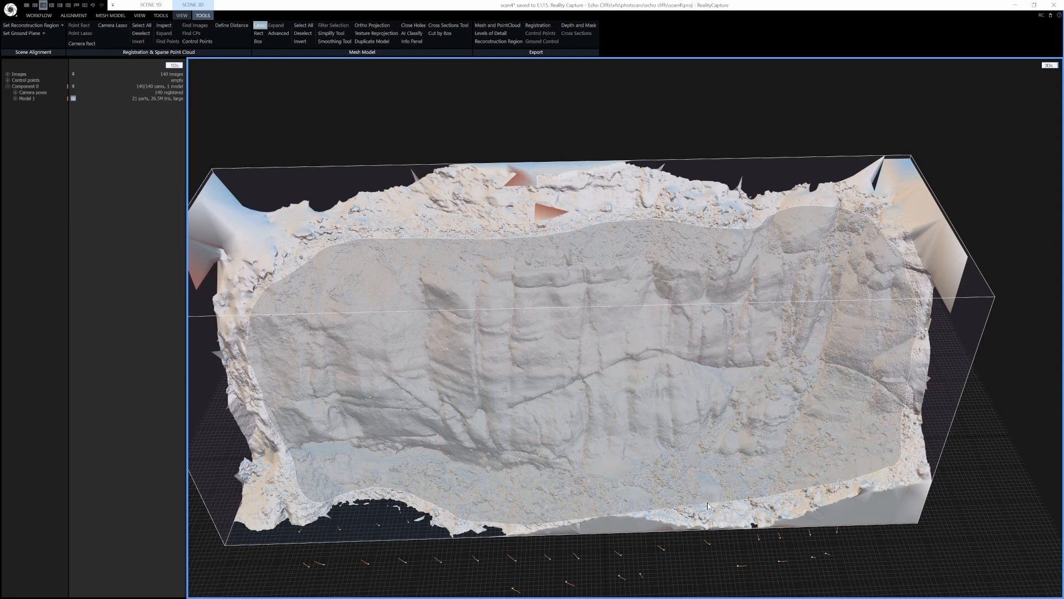
{"action": "left_click_drag", "start_coordinate": [635, 510], "coordinate": [560, 520]}
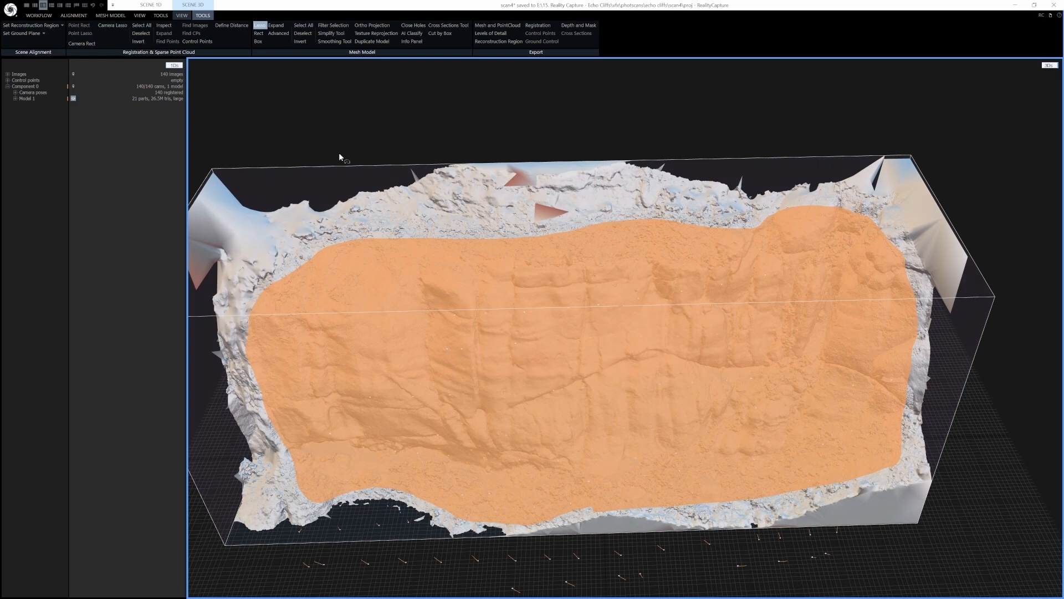
Invert the selection and filter the selected border triangles out of the model
{"action": "left_click", "coordinate": [299, 41]}
{"action": "middle_click_drag", "start_coordinate": [596, 426], "coordinate": [418, 298]}
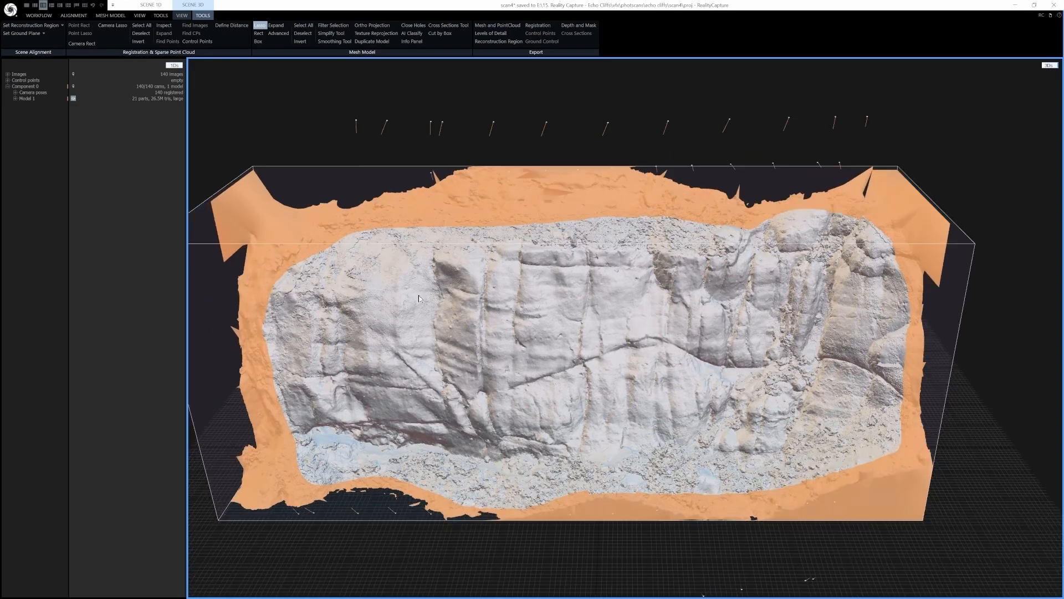
{"action": "left_click", "coordinate": [334, 28]}
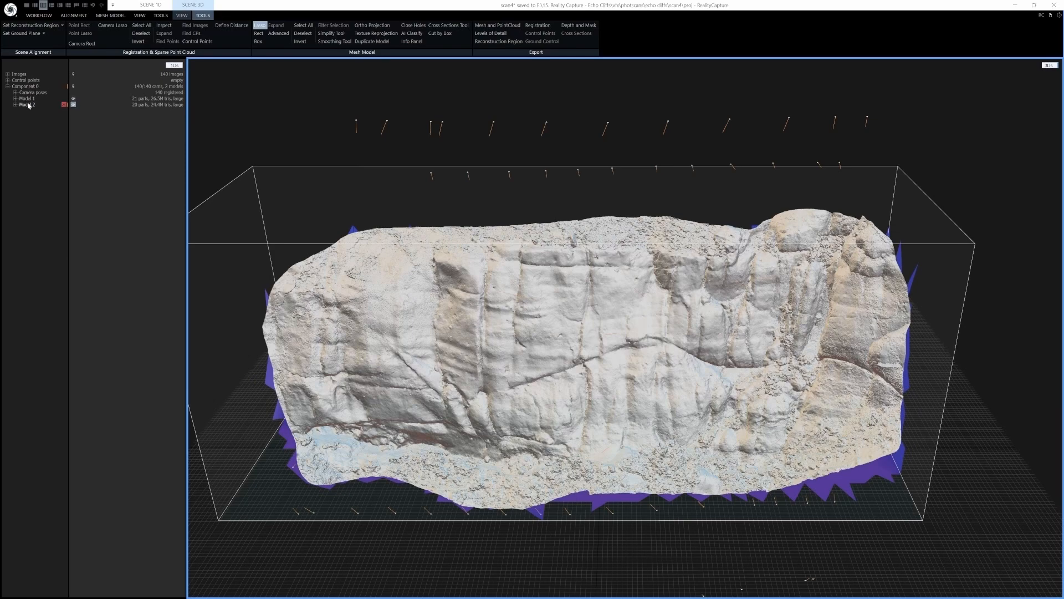
Use the Advanced Selection tool to select the largest connected component of the filtered model
{"action": "left_click_drag", "start_coordinate": [588, 393], "coordinate": [637, 372]}
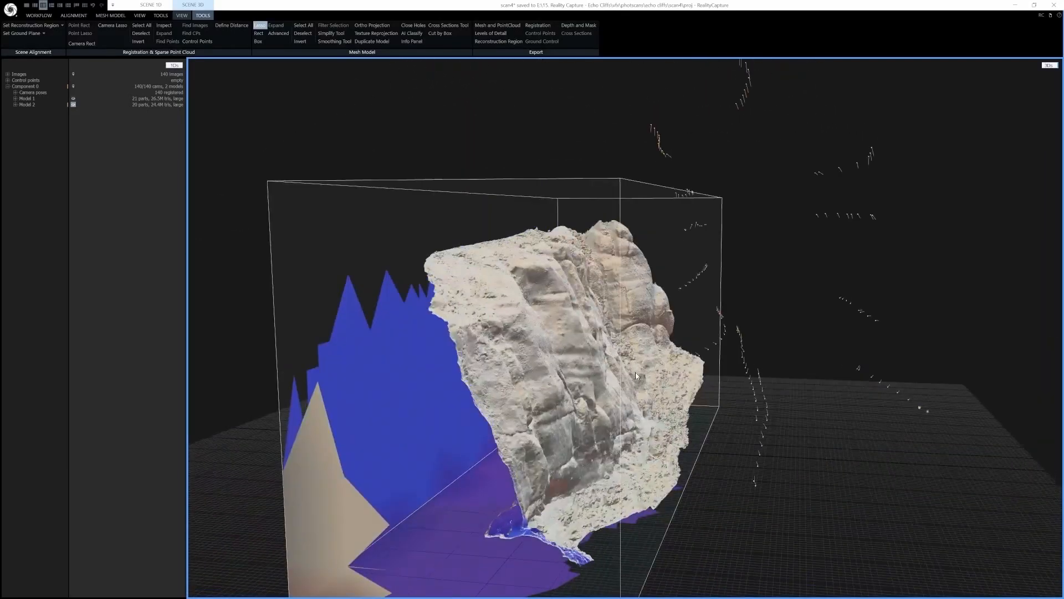
{"action": "left_click", "coordinate": [278, 33]}
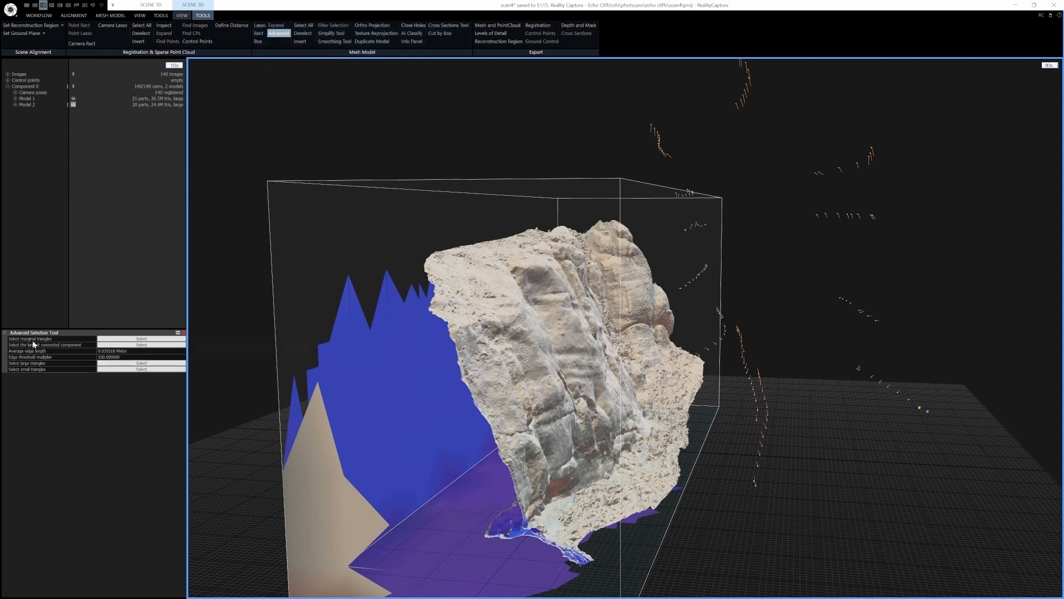
{"action": "left_click", "coordinate": [142, 339]}
{"action": "mouse_move", "coordinate": [483, 406]}
{"action": "right_mouse_down"}
{"action": "mouse_move", "coordinate": [501, 405]}
{"action": "mouse_move", "coordinate": [463, 406]}
{"action": "right_mouse_up"}
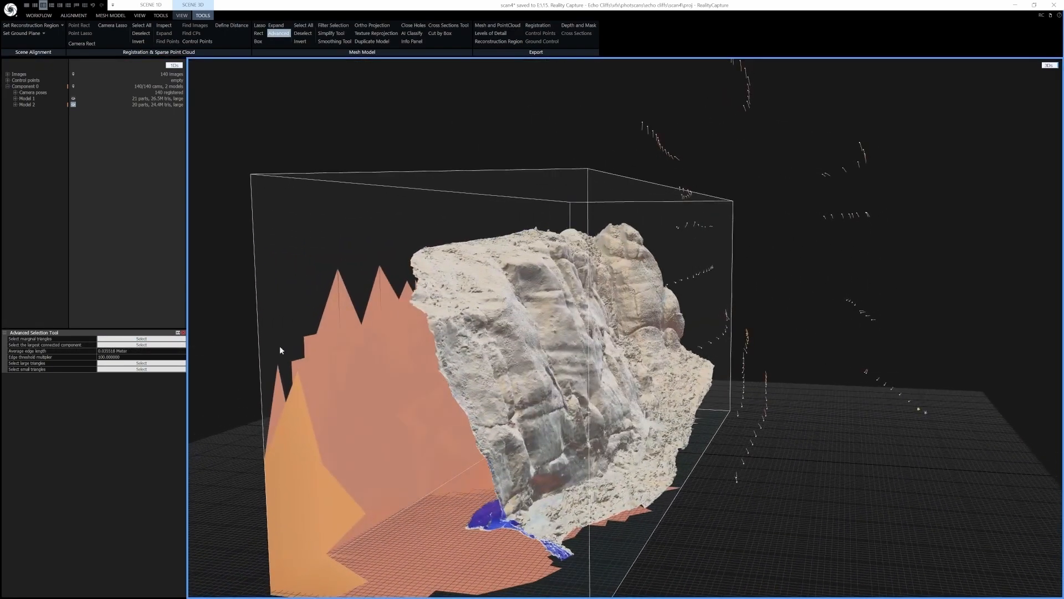
{"action": "left_click", "coordinate": [127, 351]}
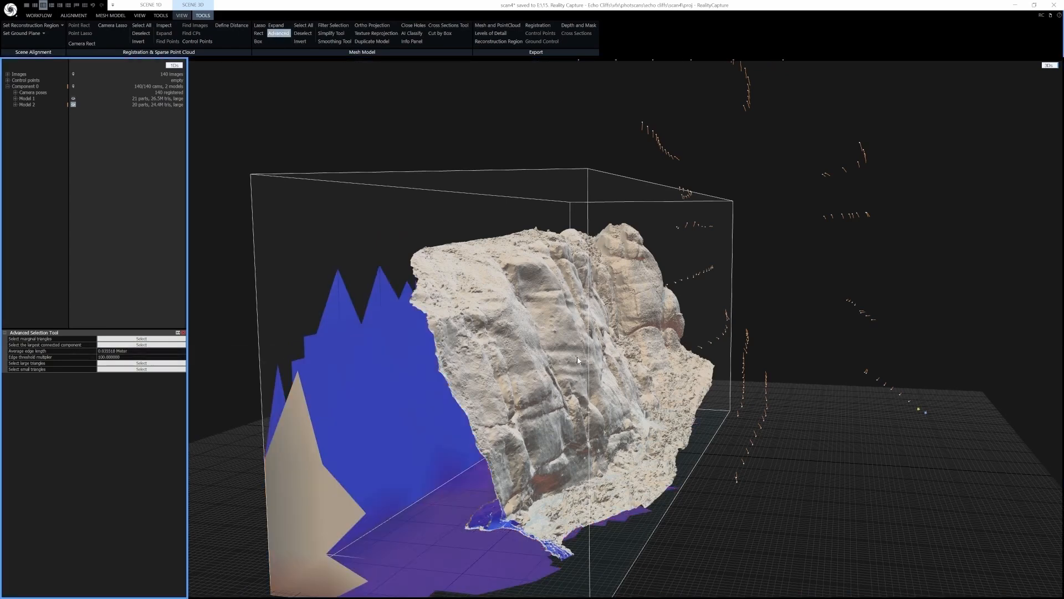
Invert the selection and filter out the disconnected leftover pieces
{"action": "left_click", "coordinate": [299, 41]}
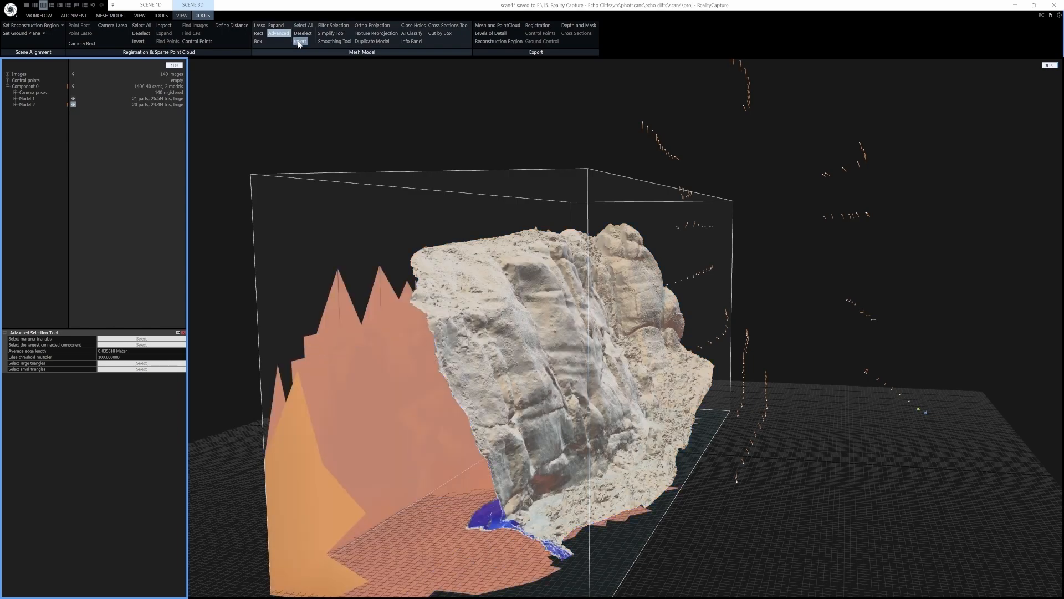
{"action": "left_click", "coordinate": [328, 26]}
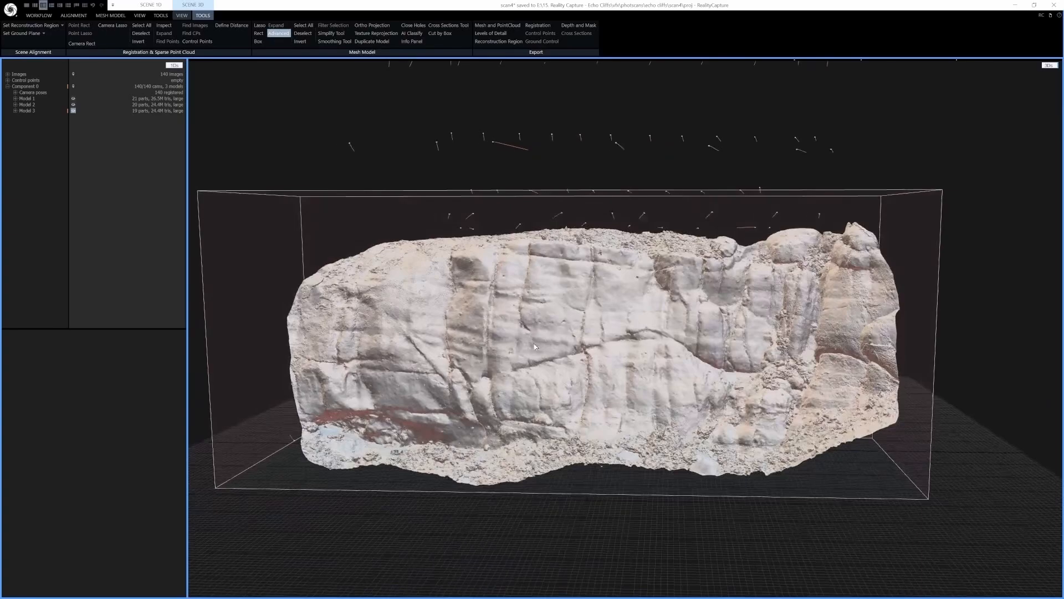
{"action": "mouse_move", "coordinate": [535, 347]}
{"action": "left_mouse_down"}
{"action": "mouse_move", "coordinate": [511, 350]}
{"action": "mouse_move", "coordinate": [574, 353]}
{"action": "mouse_move", "coordinate": [540, 350]}
{"action": "mouse_move", "coordinate": [533, 362]}
{"action": "mouse_move", "coordinate": [539, 356]}
{"action": "left_mouse_up"}
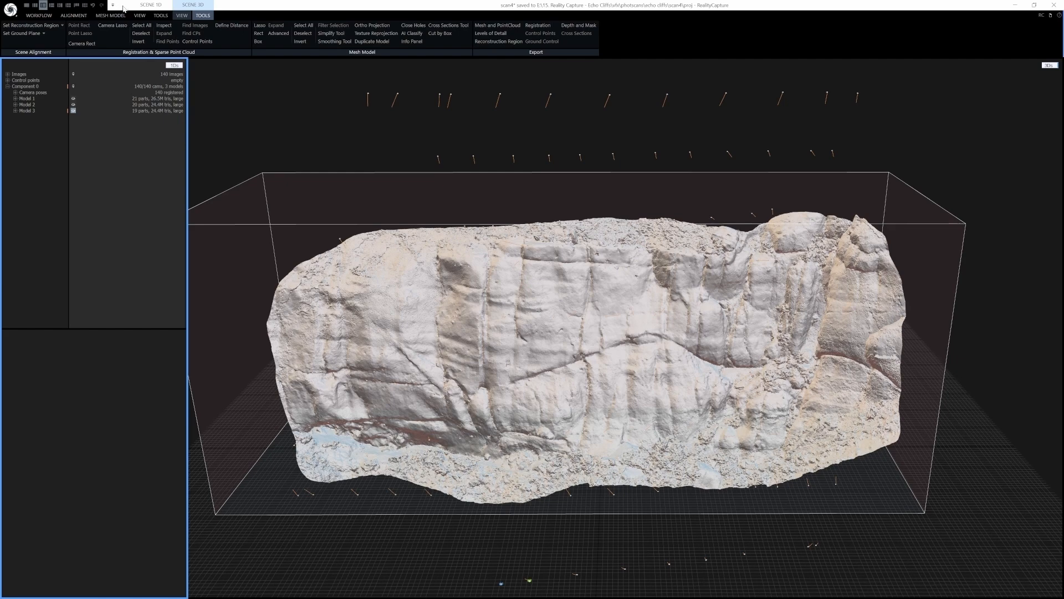
Open the color and texture settings and set the maximal texture resolution to 16384 x 16384
{"action": "left_click", "coordinate": [111, 16]}
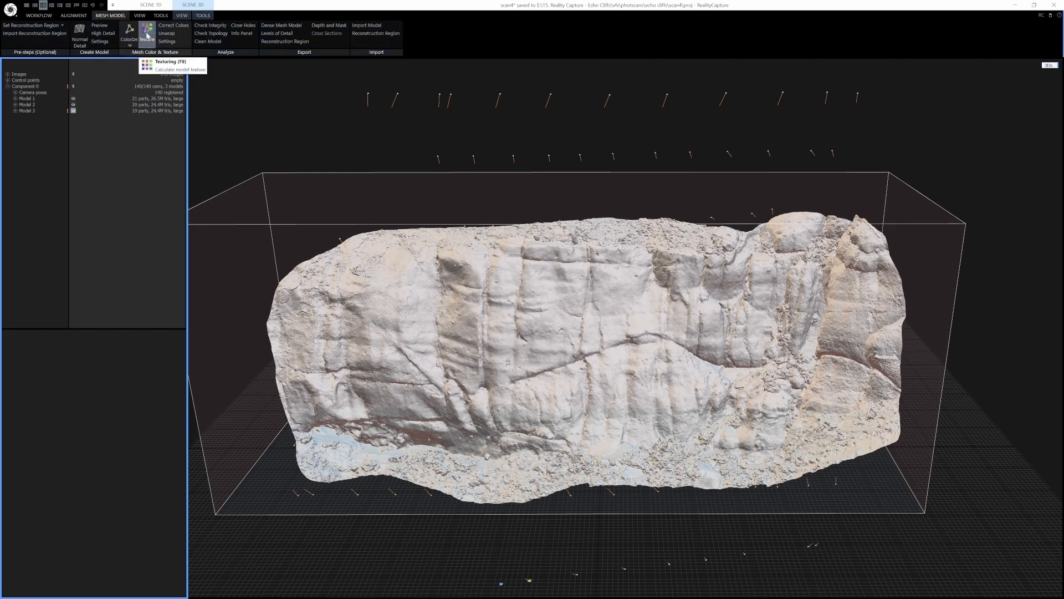
{"action": "left_click", "coordinate": [168, 42]}
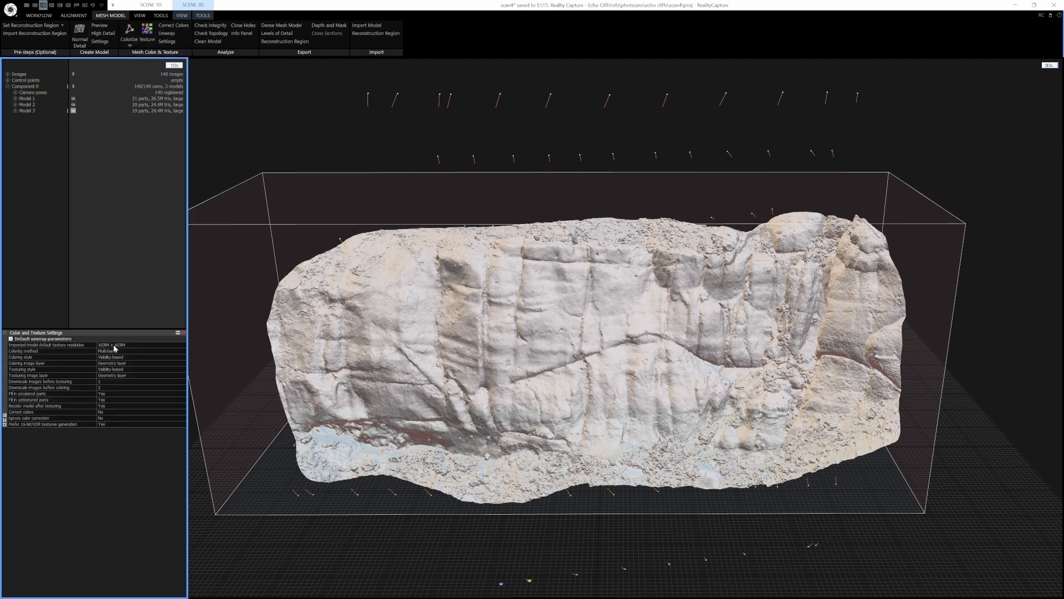
{"action": "left_click", "coordinate": [11, 340]}
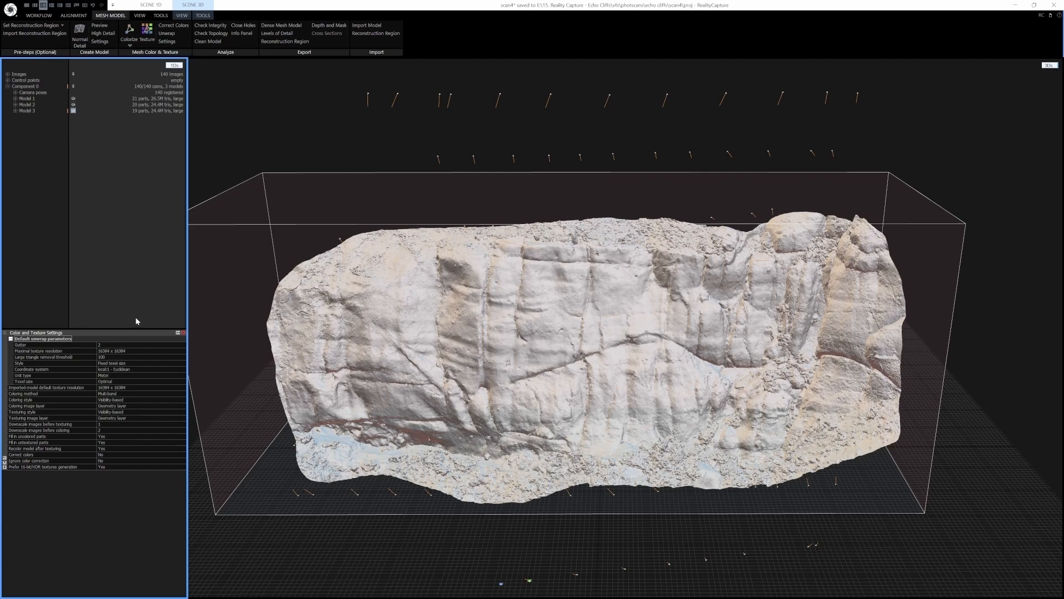
{"action": "left_click", "coordinate": [113, 354]}
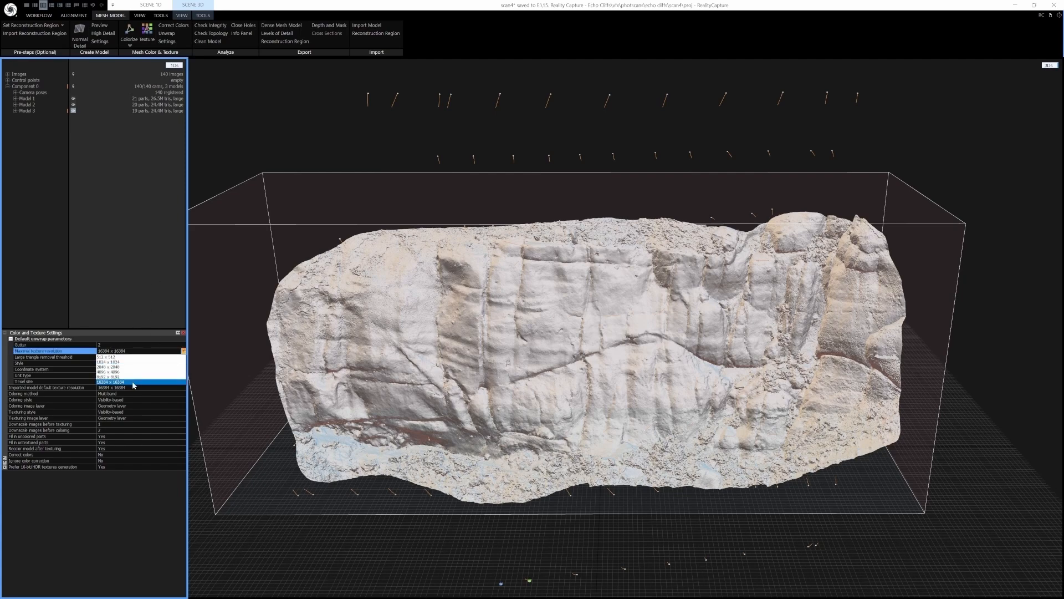
{"action": "left_click", "coordinate": [136, 376]}
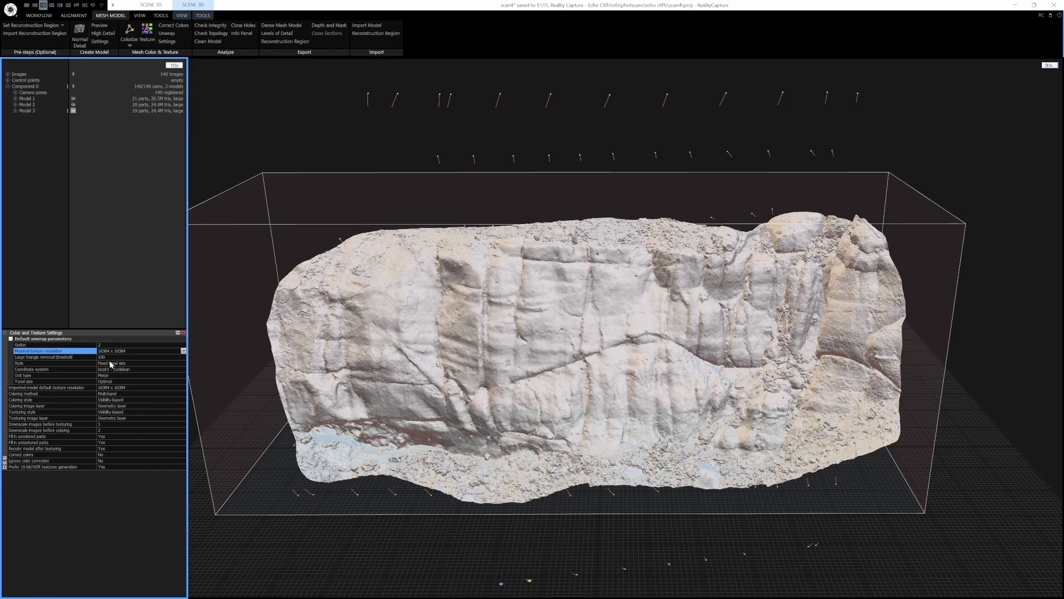
Review the unwrap parameters for large triangle removal, style and texel size
{"action": "left_click", "coordinate": [111, 358]}
{"action": "double_click", "coordinate": [105, 357]}
{"action": "left_click", "coordinate": [106, 357]}
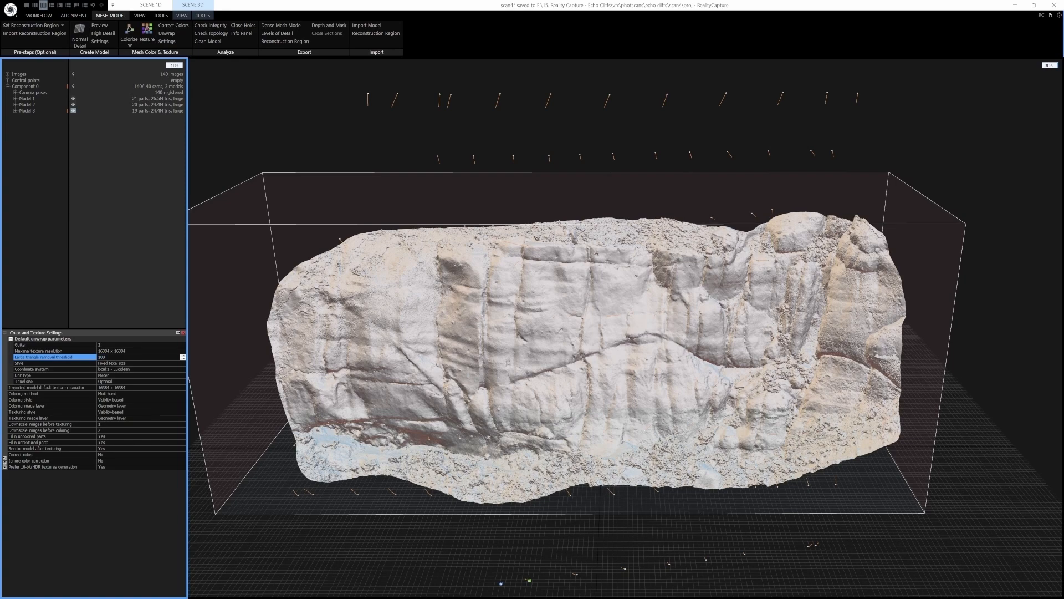
{"action": "left_click", "coordinate": [81, 363]}
{"action": "left_click", "coordinate": [137, 363]}
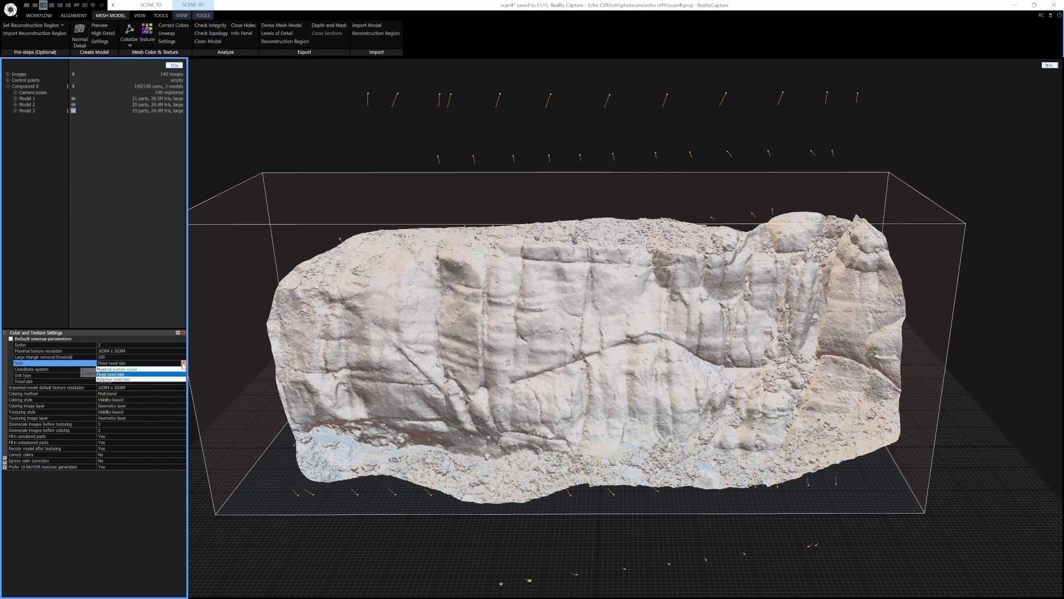
{"action": "left_click", "coordinate": [138, 369]}
{"action": "left_click", "coordinate": [184, 364]}
{"action": "left_click", "coordinate": [118, 376]}
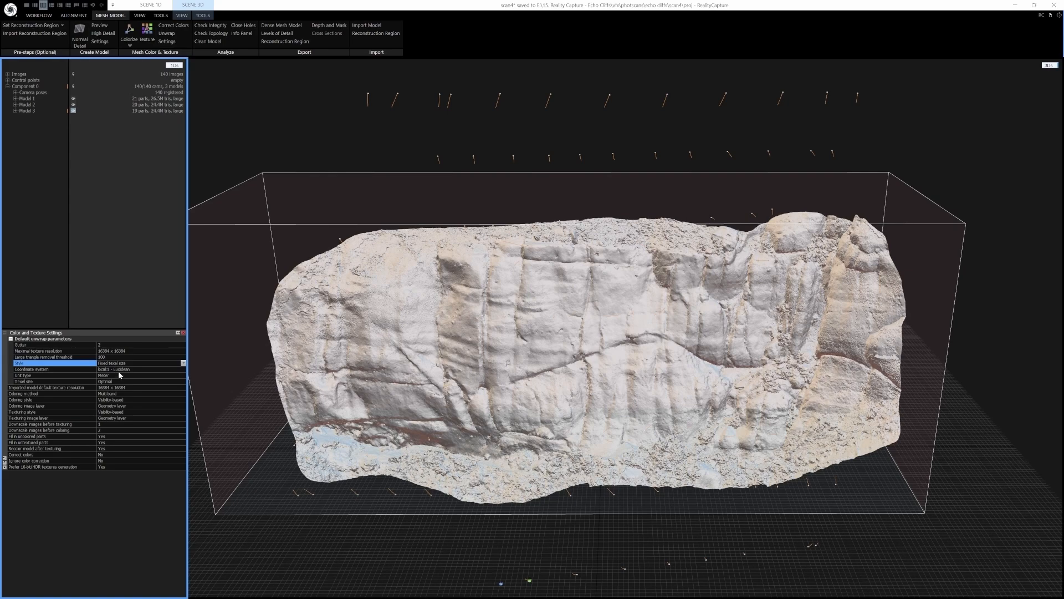
{"action": "left_click", "coordinate": [48, 382]}
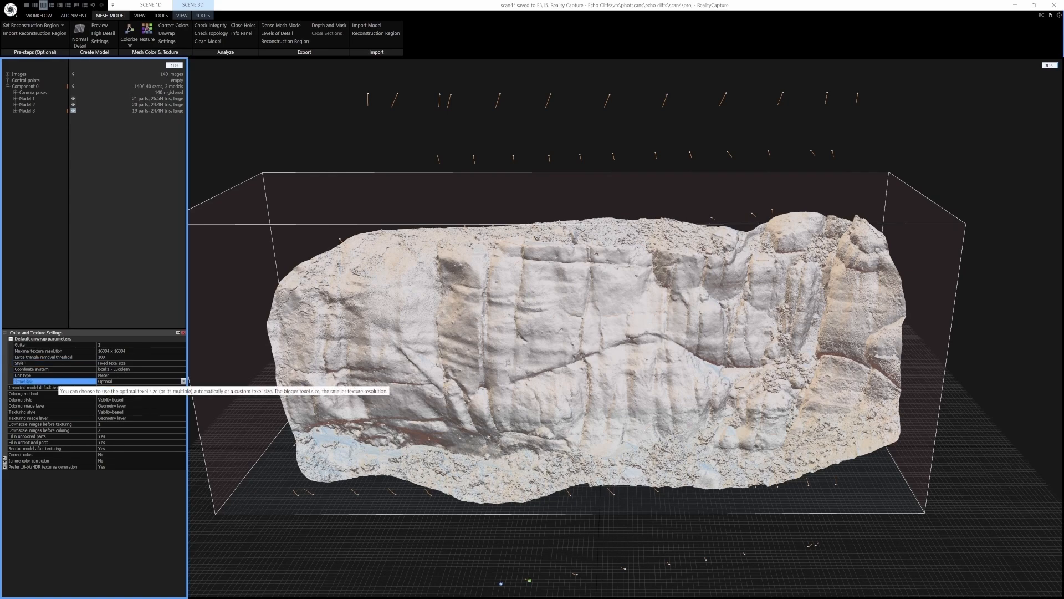
{"action": "left_click", "coordinate": [48, 351]}
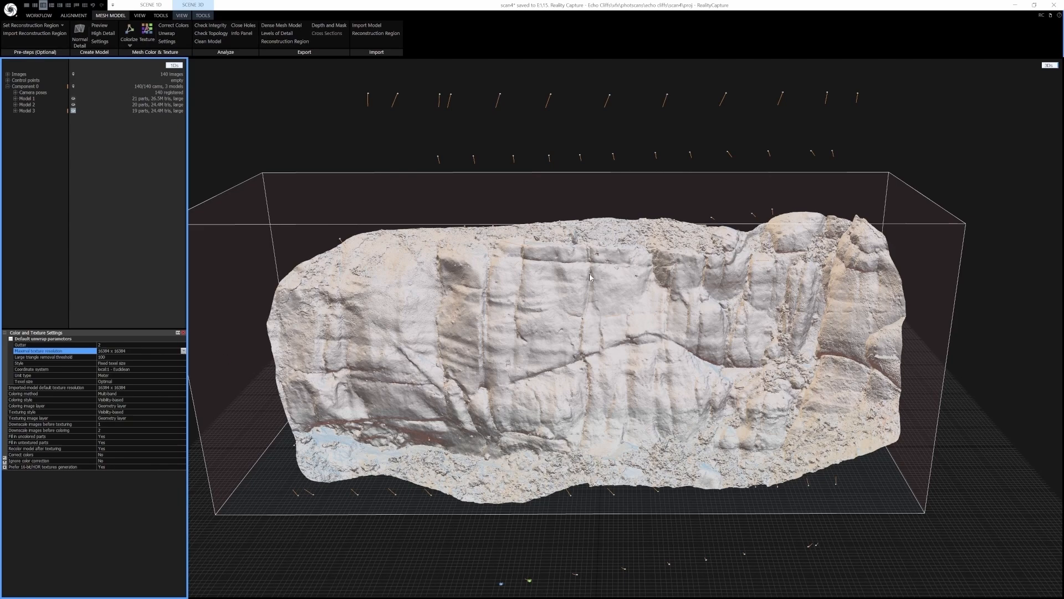
{"action": "left_click", "coordinate": [66, 381]}
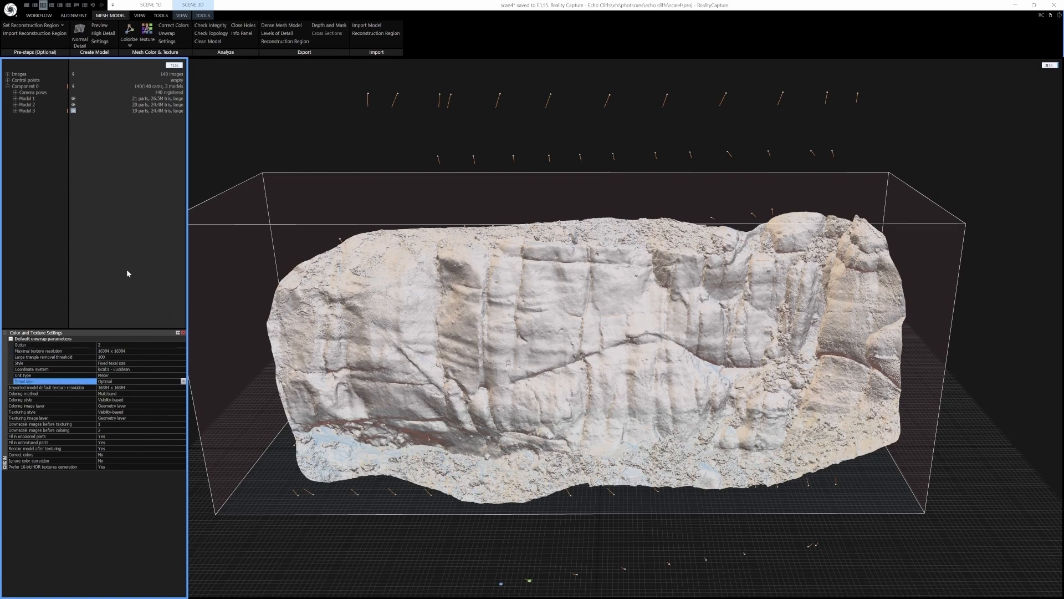
Calculate the texture for the cleaned model and zoom in to inspect the textured cliff face
{"action": "left_click", "coordinate": [147, 34]}
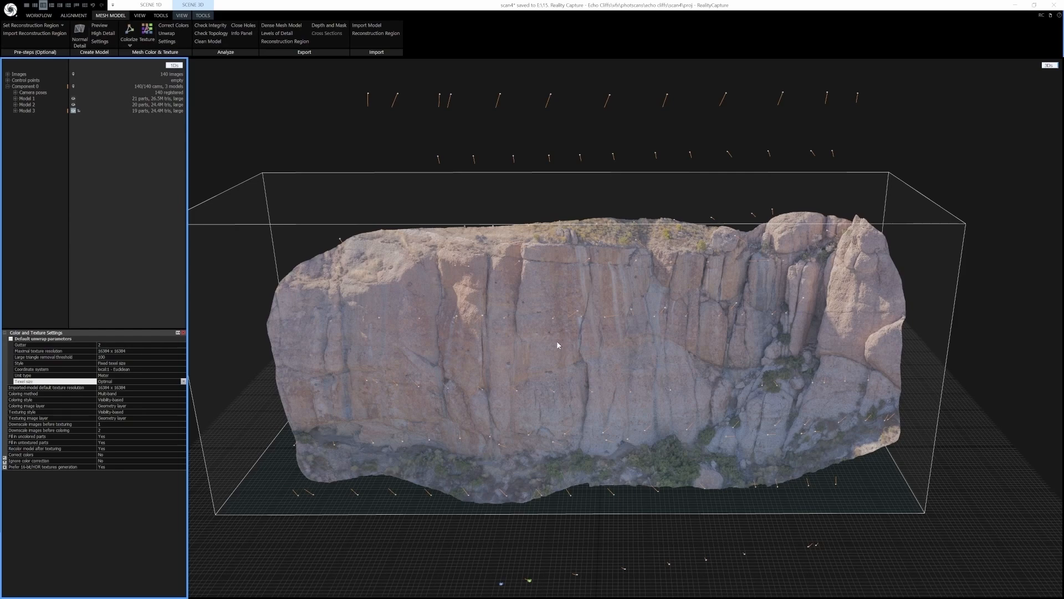
{"action": "scroll", "coordinate": [557, 343], "scroll_direction": "up", "scroll_amount": 3}
{"action": "right_click_drag", "start_coordinate": [557, 354], "coordinate": [604, 338]}
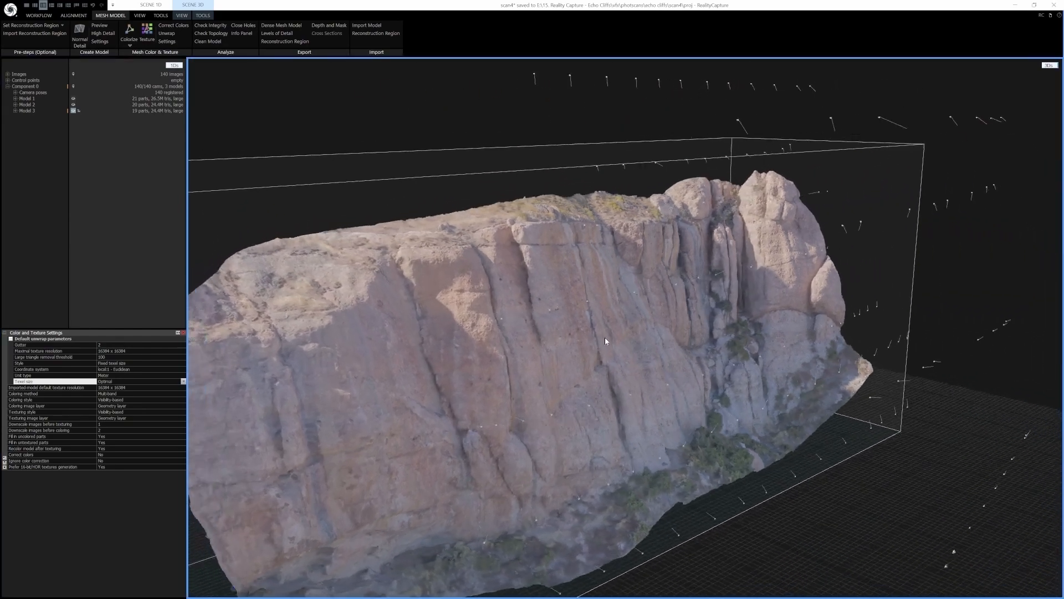
{"action": "scroll", "coordinate": [599, 310], "scroll_direction": "up", "scroll_amount": 5}
{"action": "left_click_drag", "start_coordinate": [615, 189], "coordinate": [650, 190]}
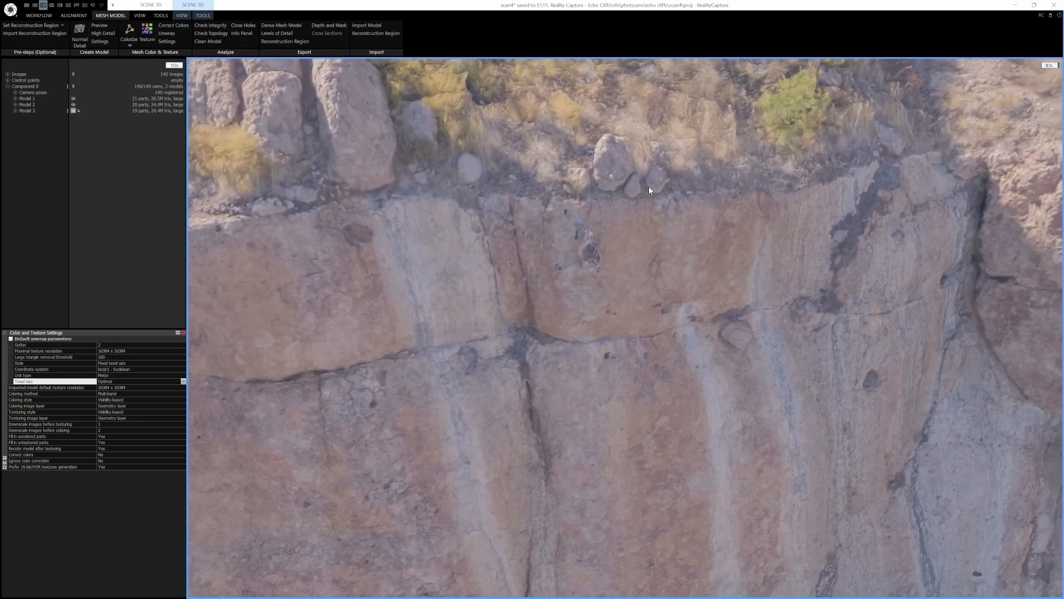
{"action": "scroll", "coordinate": [650, 188], "scroll_direction": "down", "scroll_amount": 3}
{"action": "scroll", "coordinate": [565, 373], "scroll_direction": "down", "scroll_amount": 4}
{"action": "scroll", "coordinate": [564, 369], "scroll_direction": "down", "scroll_amount": 5}
{"action": "left_click_drag", "start_coordinate": [643, 381], "coordinate": [624, 233]}
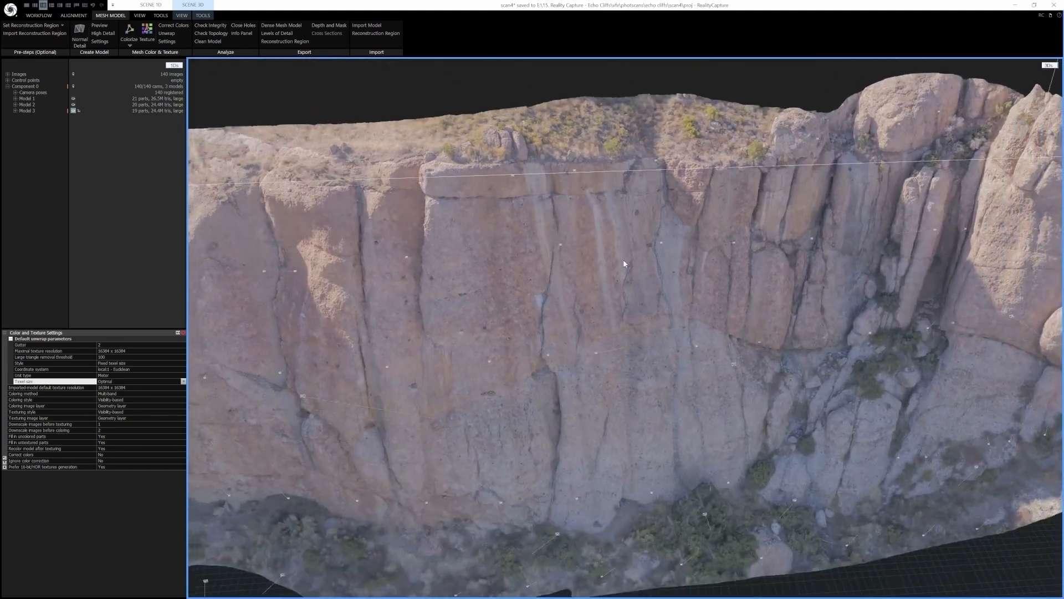
Simplify the textured model with the Simplify Tool to a target triangle count of 5000000
{"action": "scroll", "coordinate": [601, 349], "scroll_direction": "down", "scroll_amount": 5}
{"action": "left_click_drag", "start_coordinate": [573, 336], "coordinate": [601, 320]}
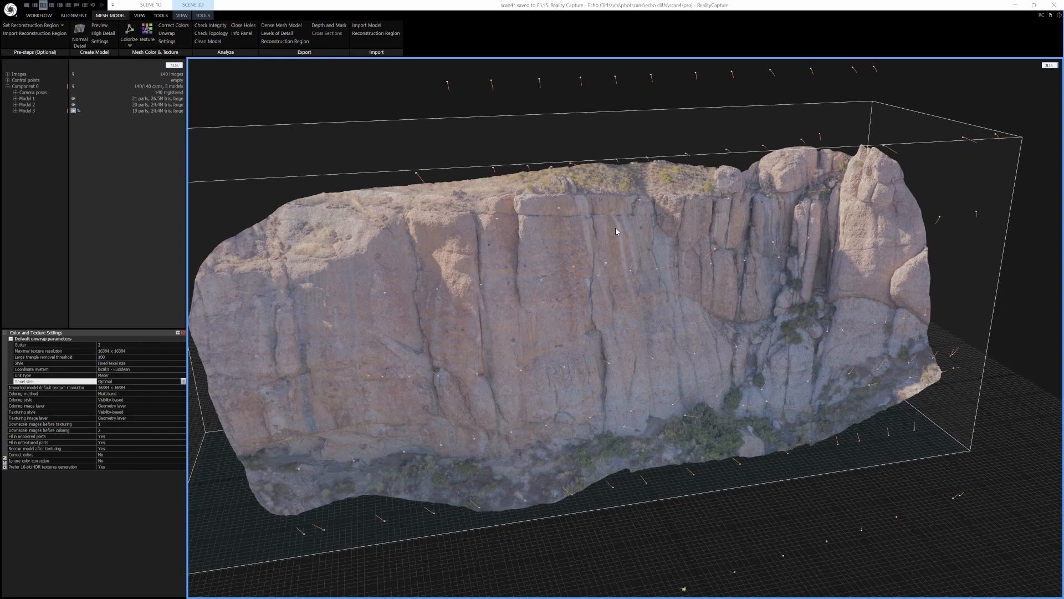
{"action": "left_click", "coordinate": [184, 333]}
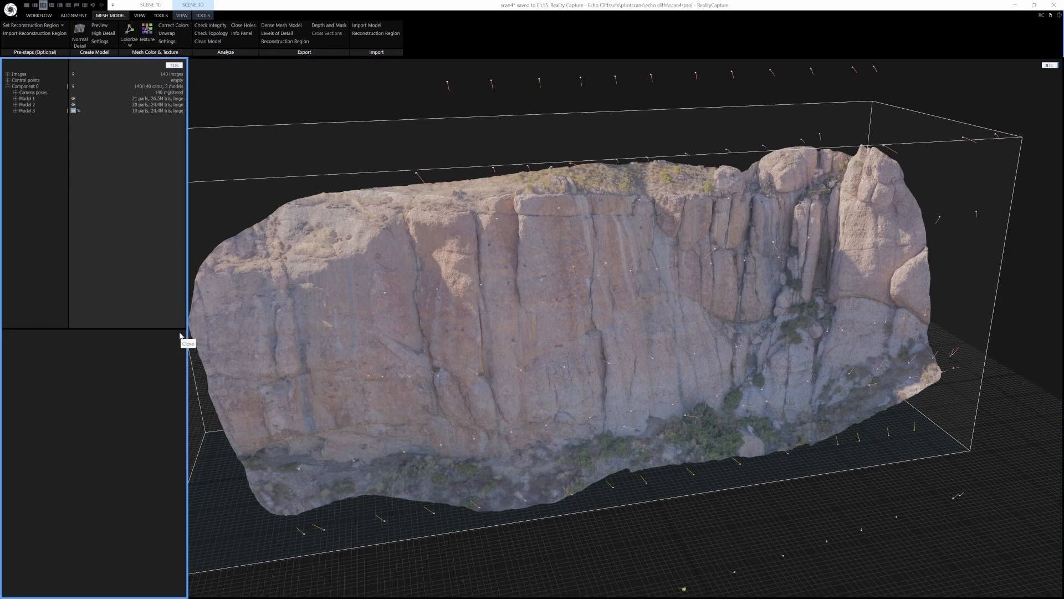
{"action": "left_click", "coordinate": [202, 15]}
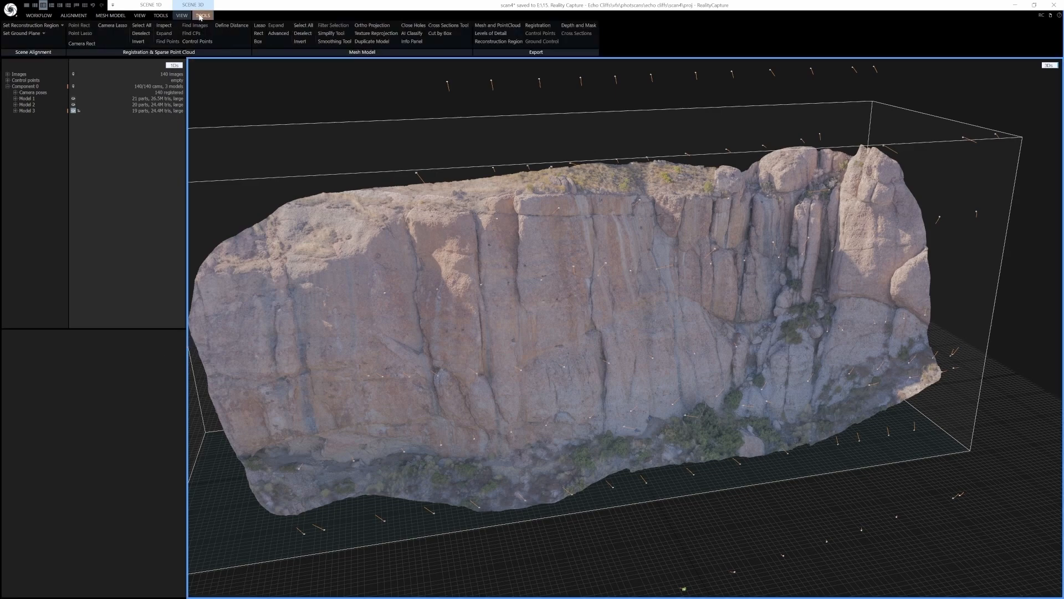
{"action": "left_click", "coordinate": [338, 35]}
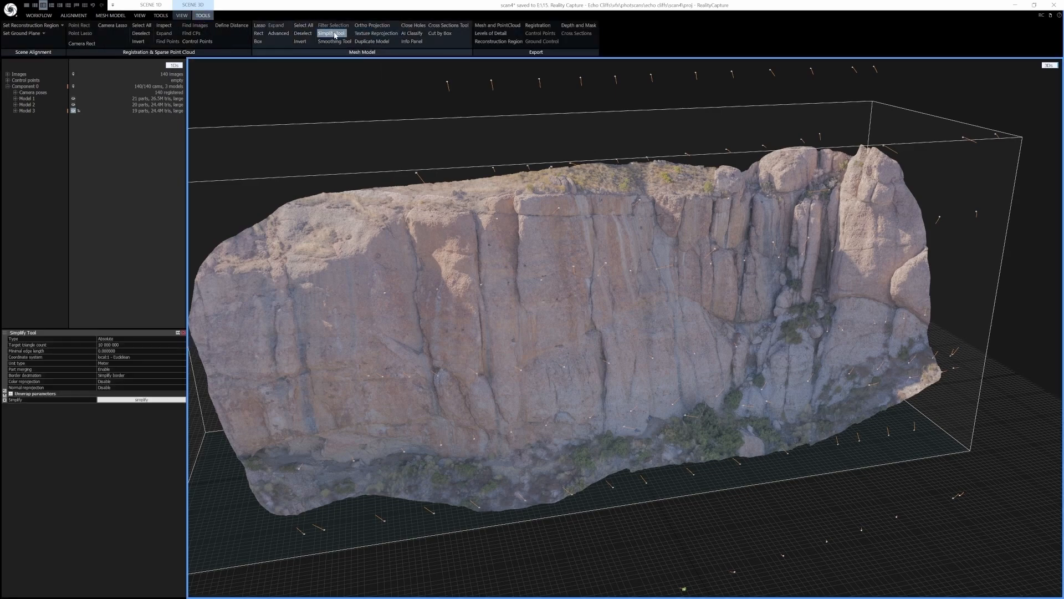
{"action": "left_click", "coordinate": [123, 345]}
{"action": "type", "text": "5000000"}
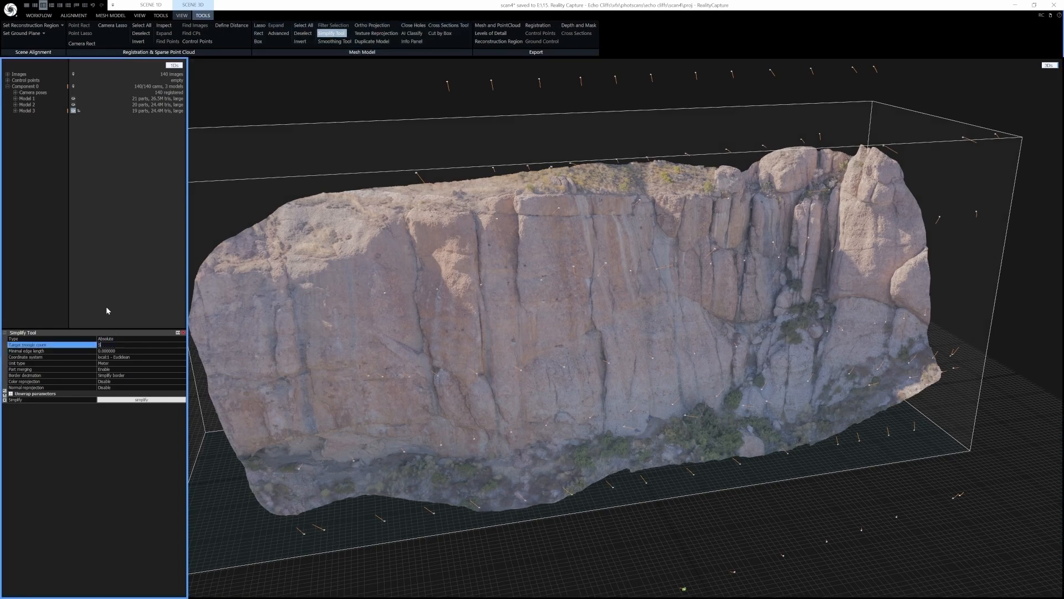
{"action": "left_click", "coordinate": [114, 294]}
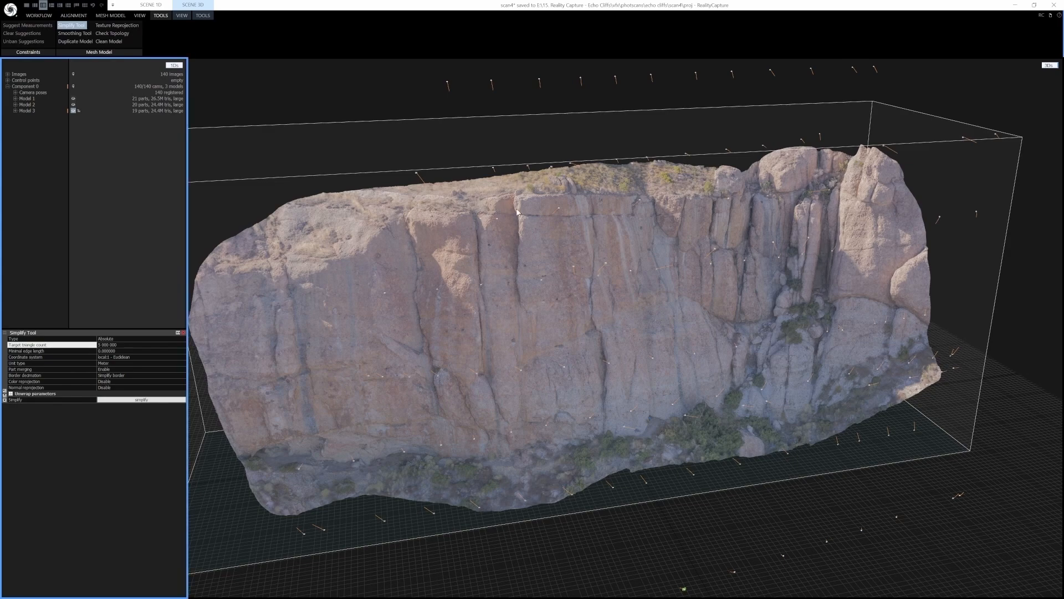
{"action": "left_click", "coordinate": [140, 400]}
{"action": "left_click", "coordinate": [184, 332]}
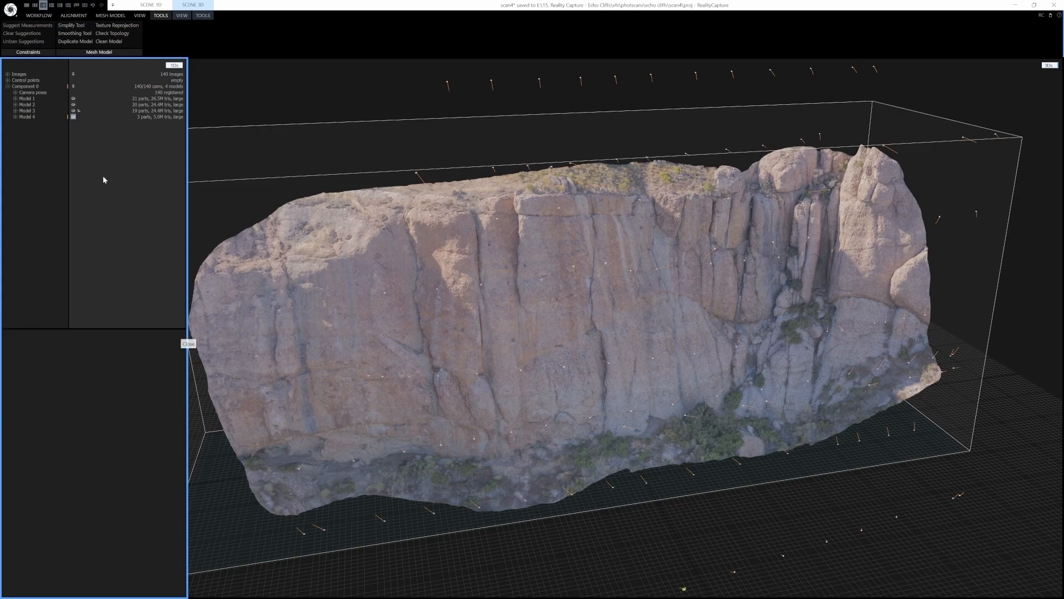
Unwrap the simplified model with a maximal texture resolution of 16384 x 16384
{"action": "left_click", "coordinate": [15, 117]}
{"action": "left_click", "coordinate": [22, 123]}
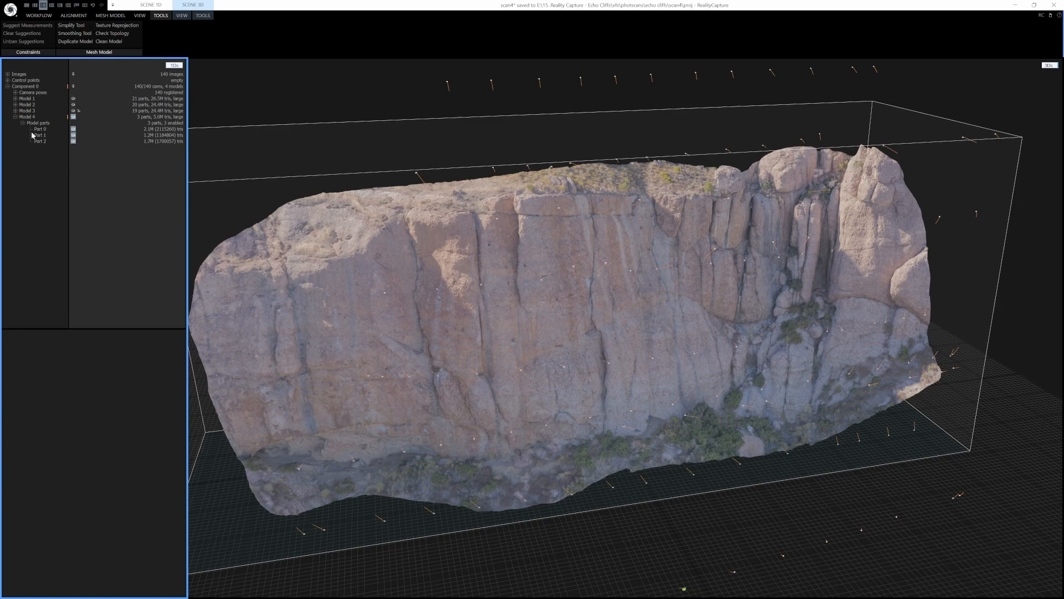
{"action": "scroll", "coordinate": [578, 307], "scroll_direction": "up", "scroll_amount": 10}
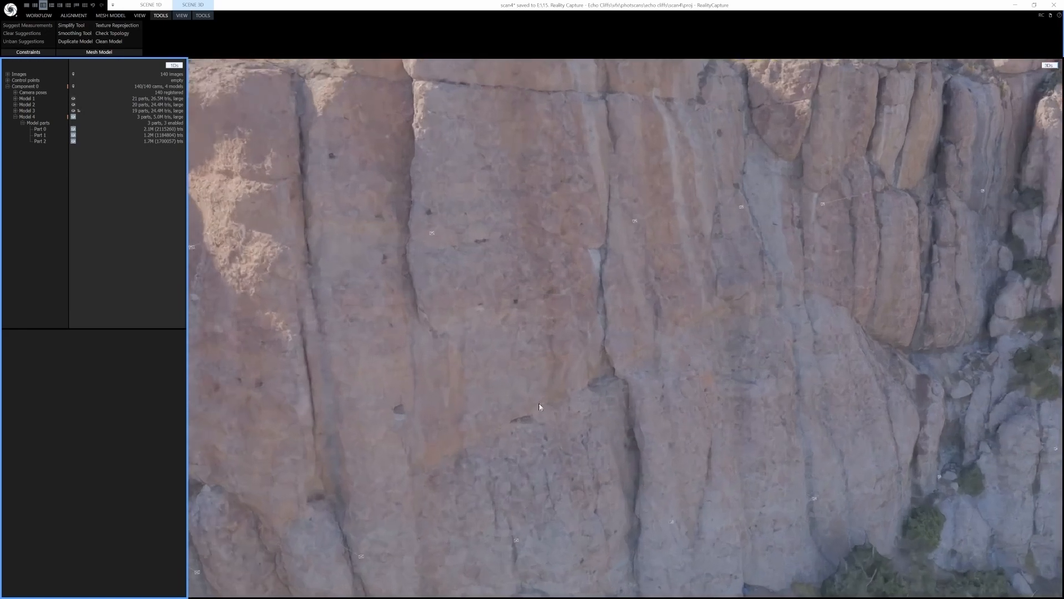
{"action": "scroll", "coordinate": [579, 309], "scroll_direction": "down", "scroll_amount": 10}
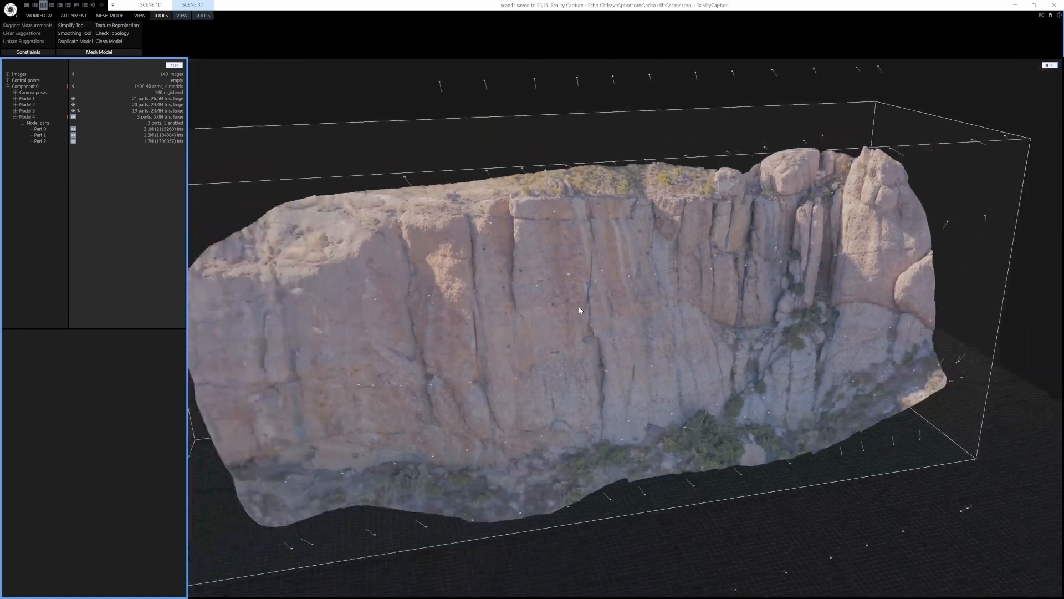
{"action": "mouse_move", "coordinate": [578, 318]}
{"action": "right_mouse_down"}
{"action": "mouse_move", "coordinate": [560, 317]}
{"action": "mouse_move", "coordinate": [594, 312]}
{"action": "right_mouse_up"}
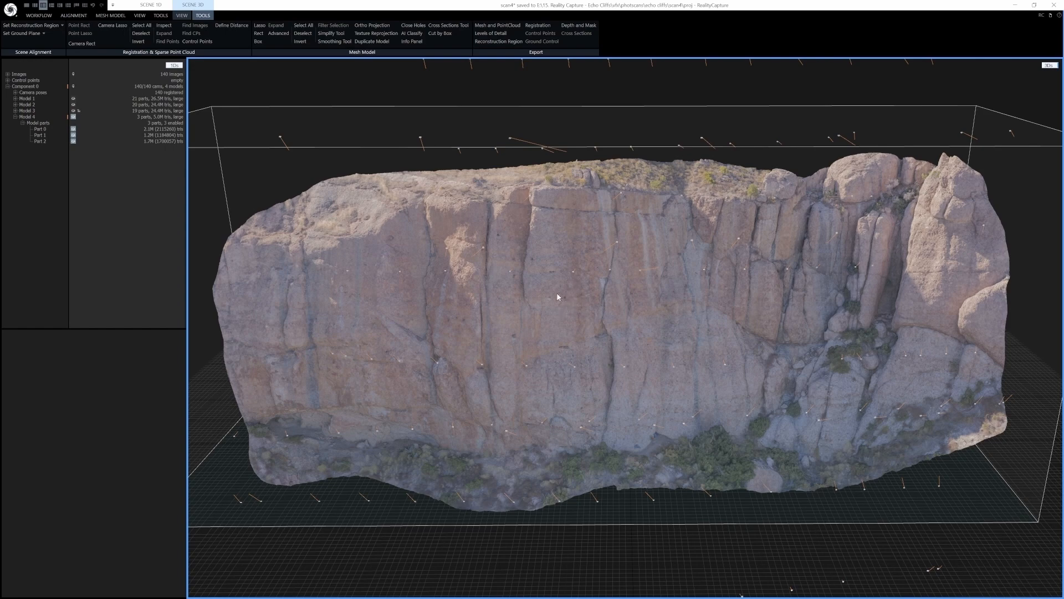
{"action": "left_click", "coordinate": [112, 16]}
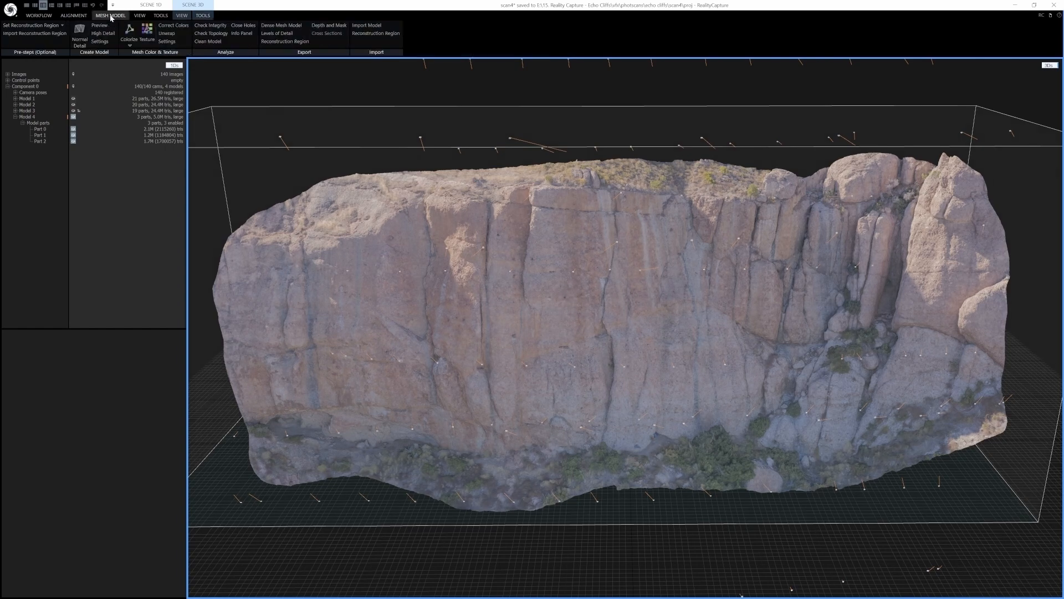
{"action": "left_click", "coordinate": [167, 34]}
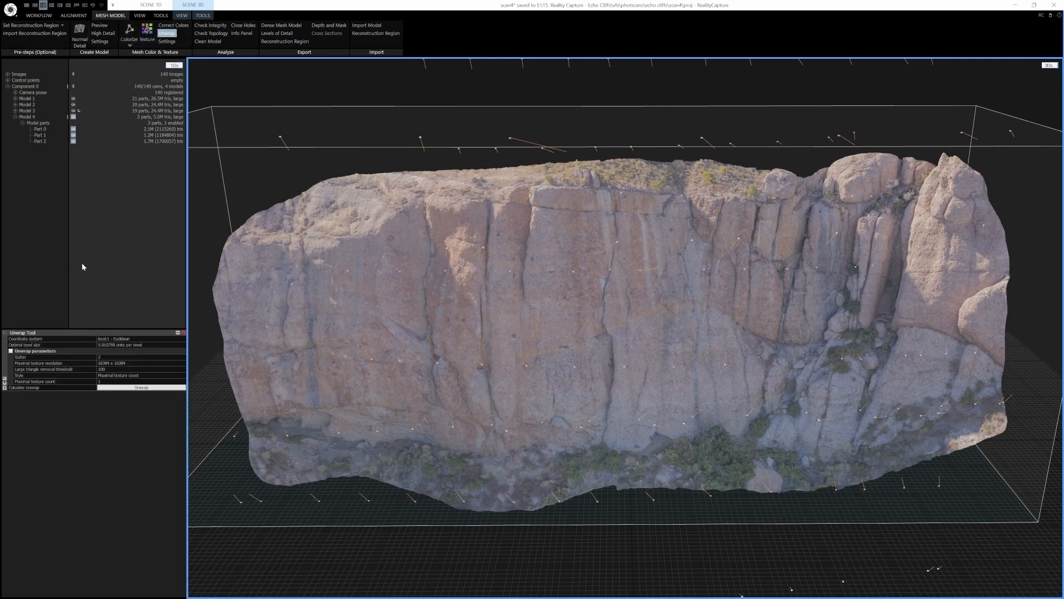
{"action": "left_click", "coordinate": [10, 351]}
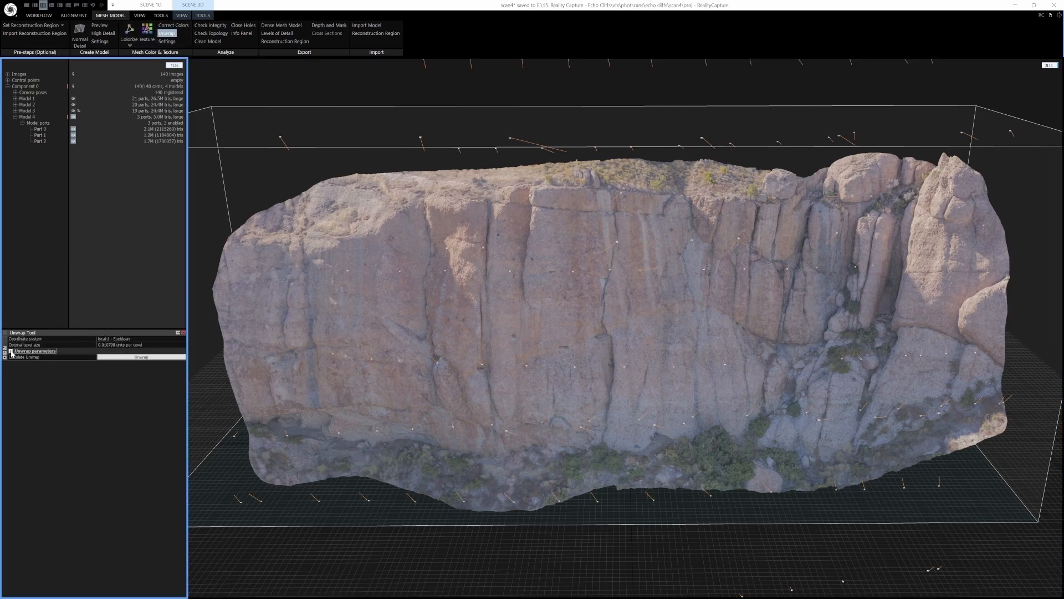
{"action": "left_click", "coordinate": [10, 351]}
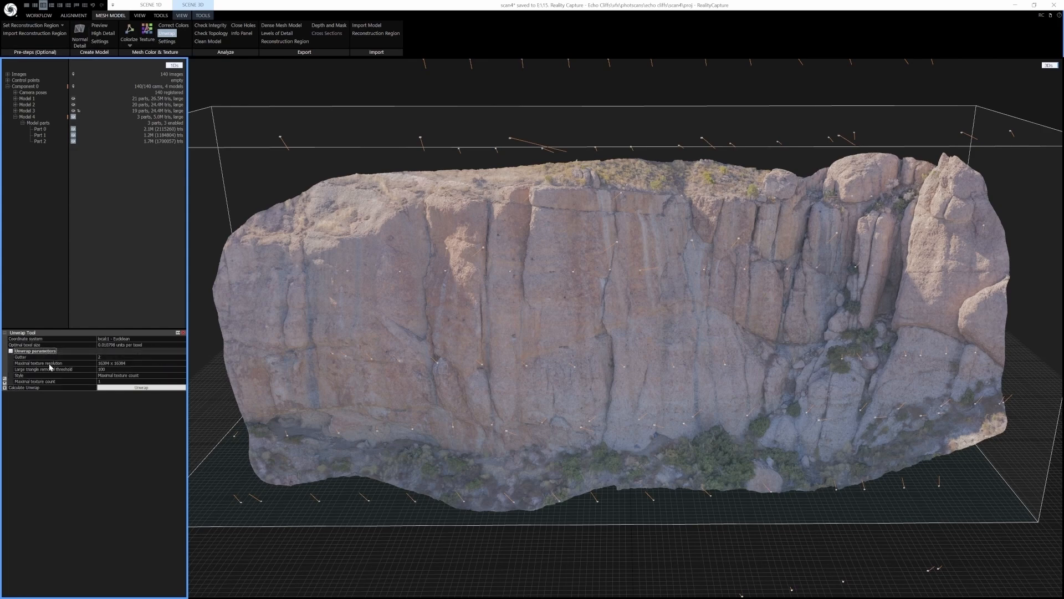
{"action": "left_click", "coordinate": [126, 364]}
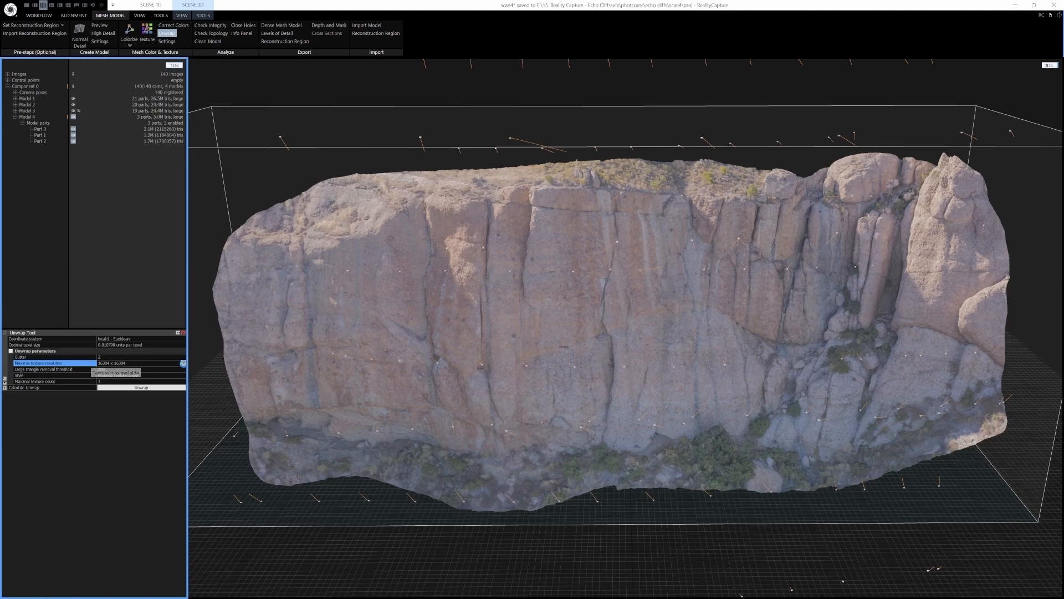
{"action": "left_click", "coordinate": [184, 363]}
{"action": "left_click", "coordinate": [138, 393]}
{"action": "left_click", "coordinate": [142, 388]}
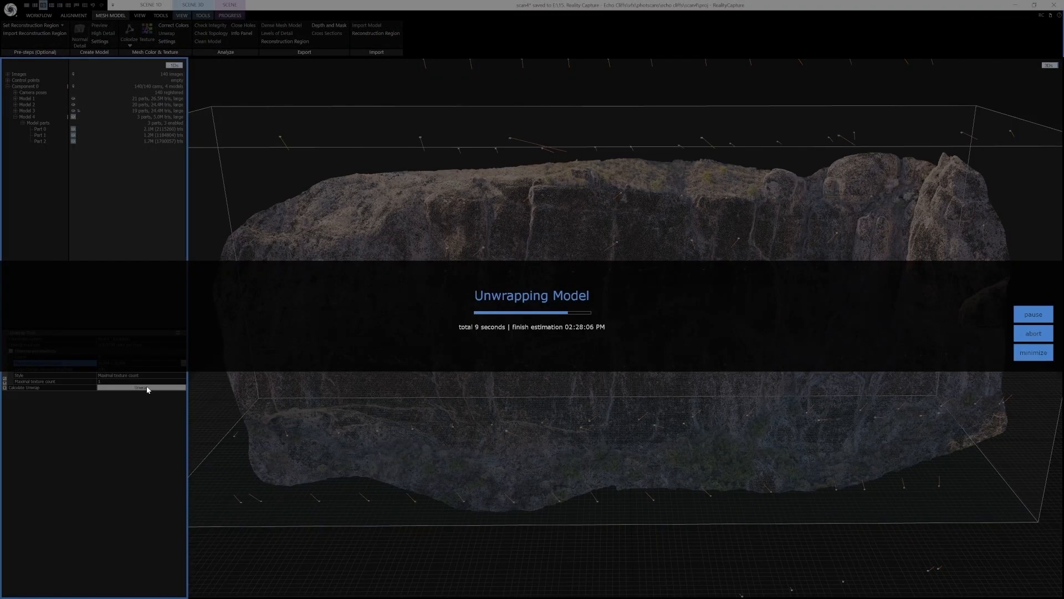
Zoom in and out to inspect the unwrapped model's checkerboard texture layout
{"action": "scroll", "coordinate": [582, 330], "scroll_direction": "up", "scroll_amount": 10}
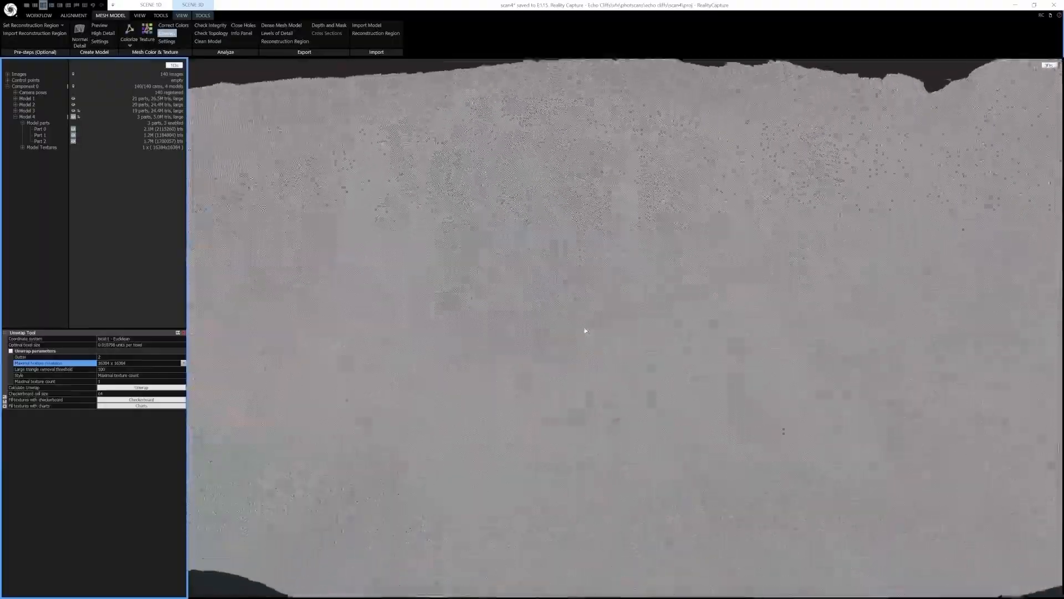
{"action": "scroll", "coordinate": [585, 330], "scroll_direction": "down", "scroll_amount": 6}
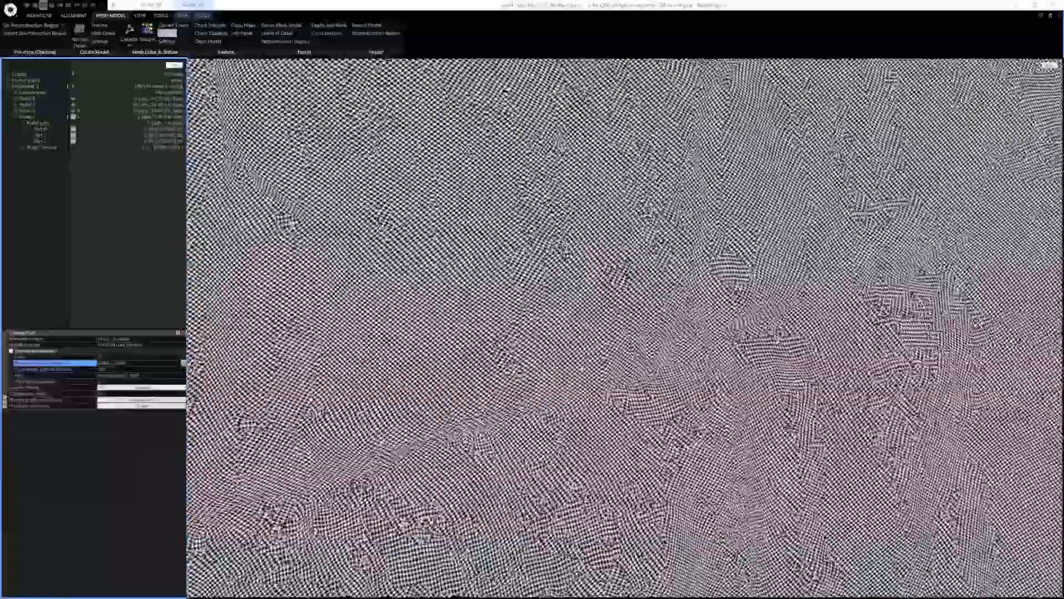
{"action": "scroll", "coordinate": [593, 333], "scroll_direction": "up", "scroll_amount": 6}
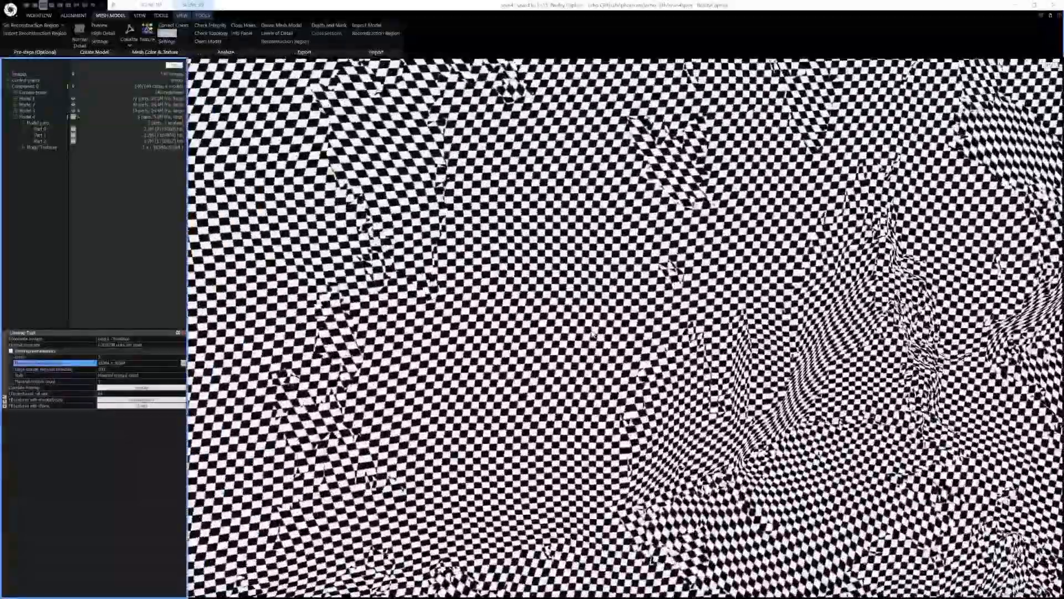
{"action": "scroll", "coordinate": [593, 333], "scroll_direction": "down", "scroll_amount": 8}
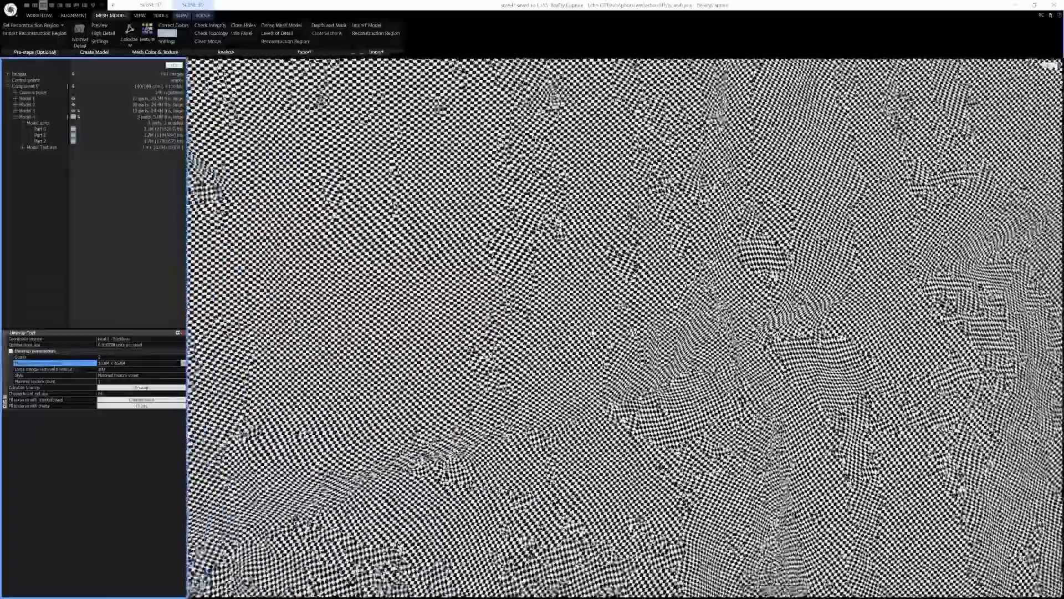
{"action": "scroll", "coordinate": [592, 332], "scroll_direction": "down", "scroll_amount": 8}
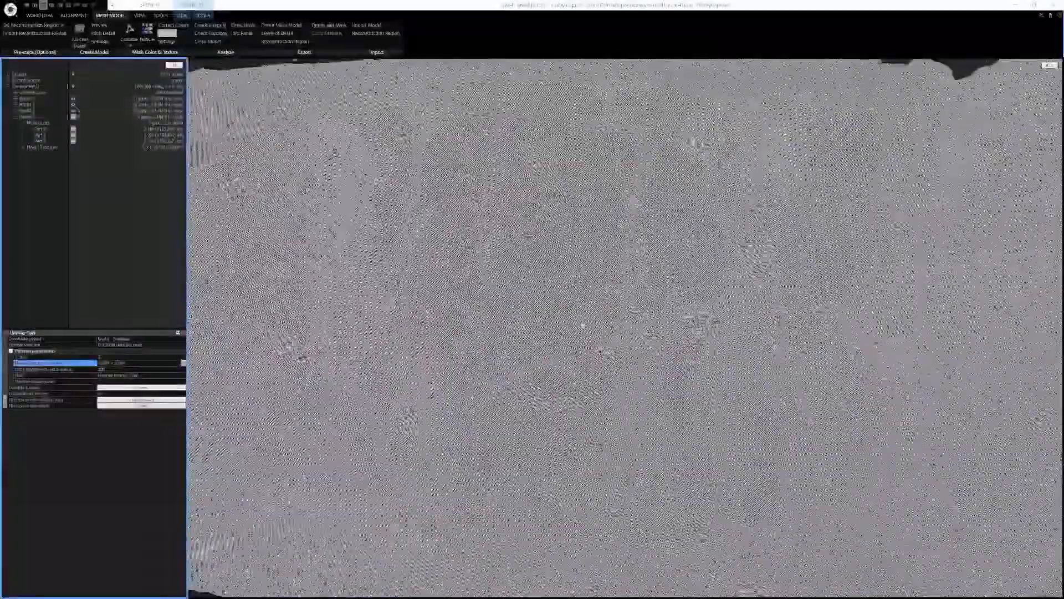
{"action": "scroll", "coordinate": [582, 324], "scroll_direction": "down", "scroll_amount": 8}
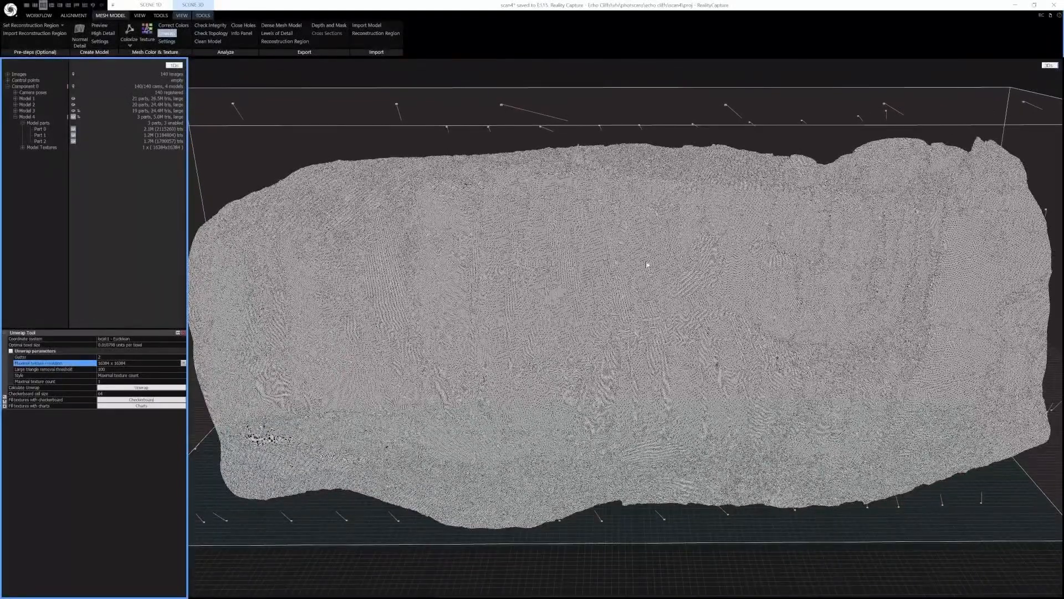
{"action": "left_click", "coordinate": [183, 332]}
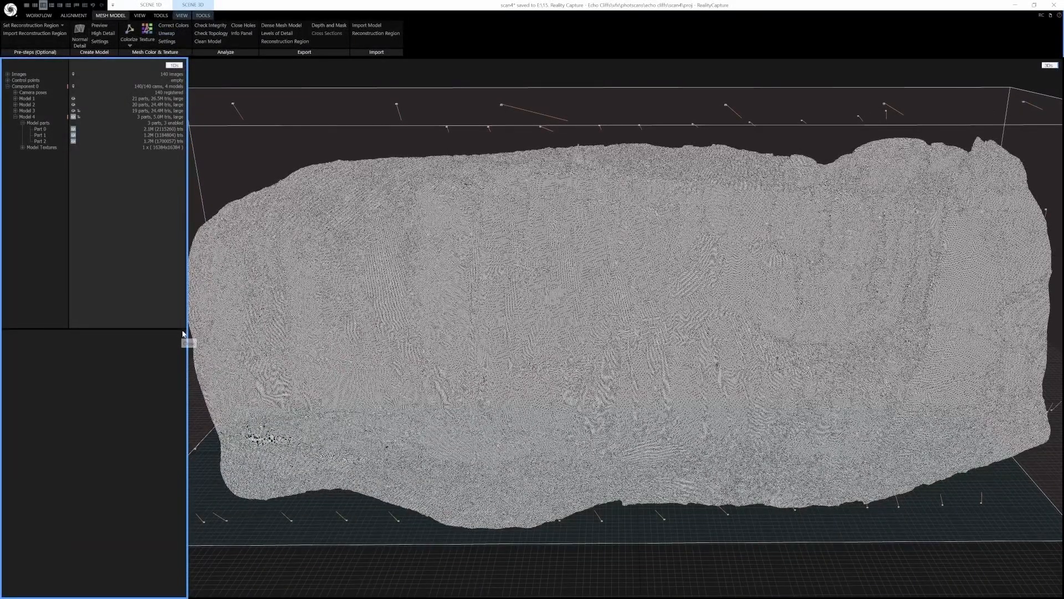
Reproject the texture from Model 3 onto the simplified Model 4 and expand its texture layers
{"action": "left_click", "coordinate": [202, 15]}
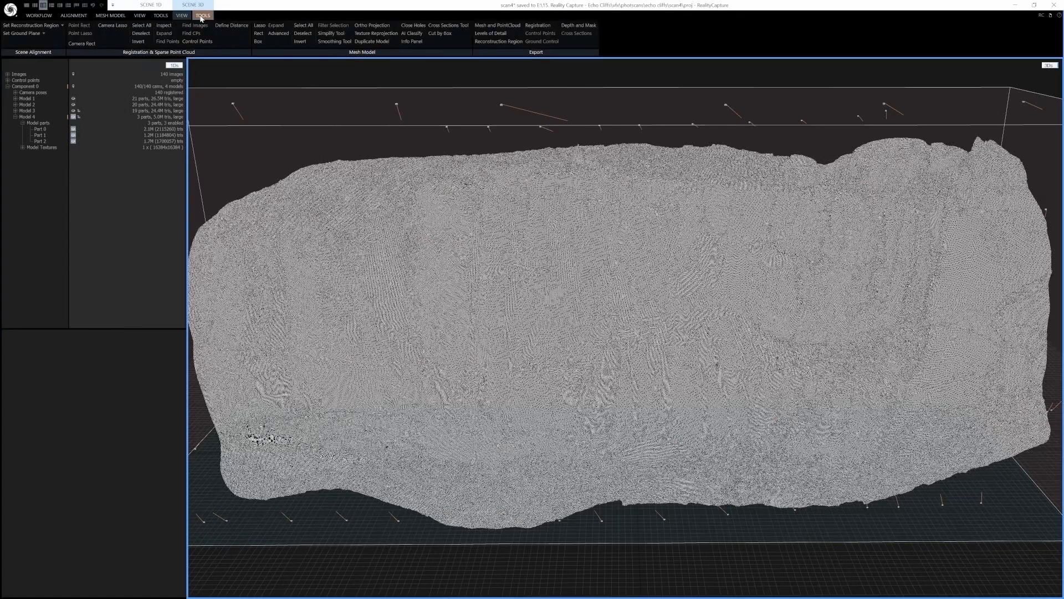
{"action": "left_click", "coordinate": [377, 35]}
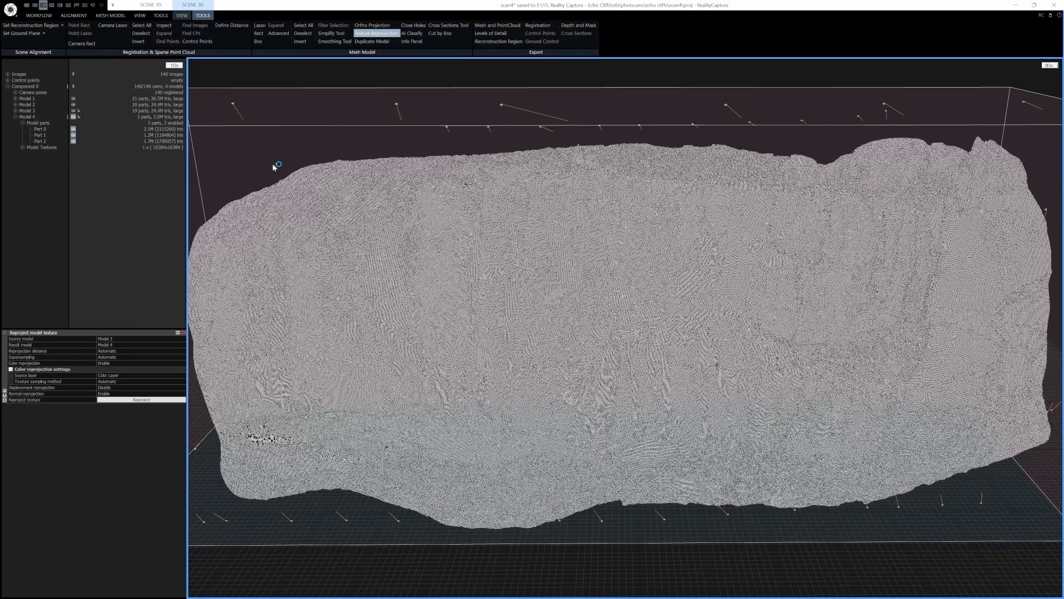
{"action": "left_click", "coordinate": [155, 399]}
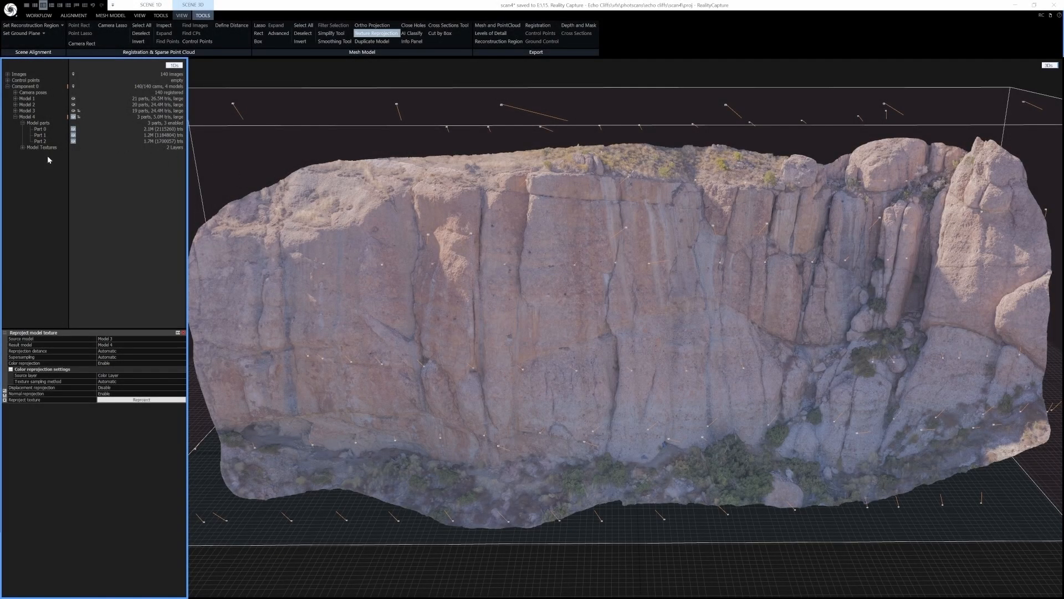
{"action": "left_click", "coordinate": [23, 147]}
{"action": "left_click", "coordinate": [22, 147]}
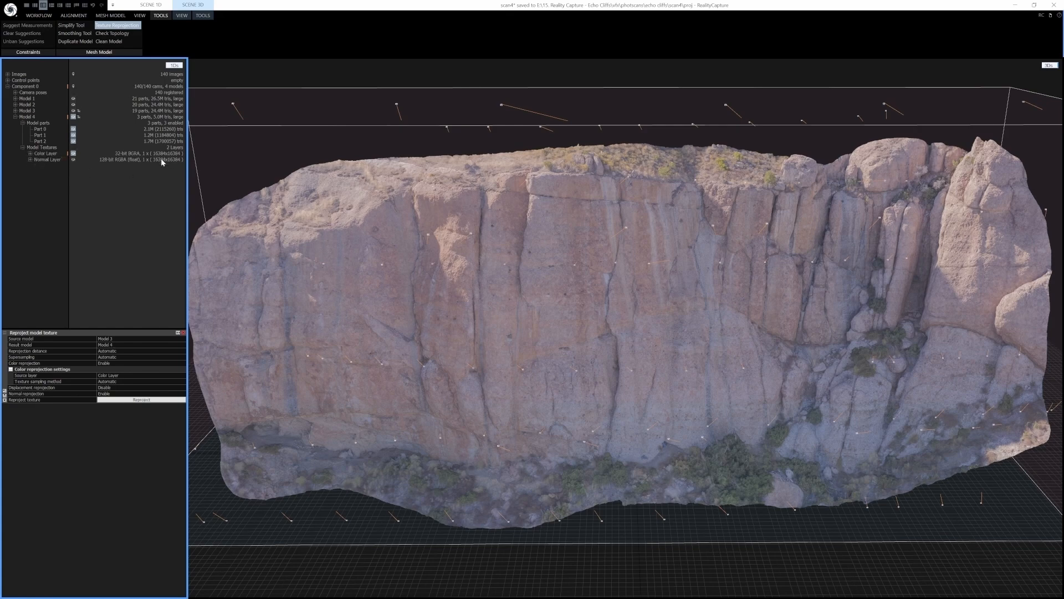
{"action": "scroll", "coordinate": [579, 318], "scroll_direction": "down", "scroll_amount": 4}
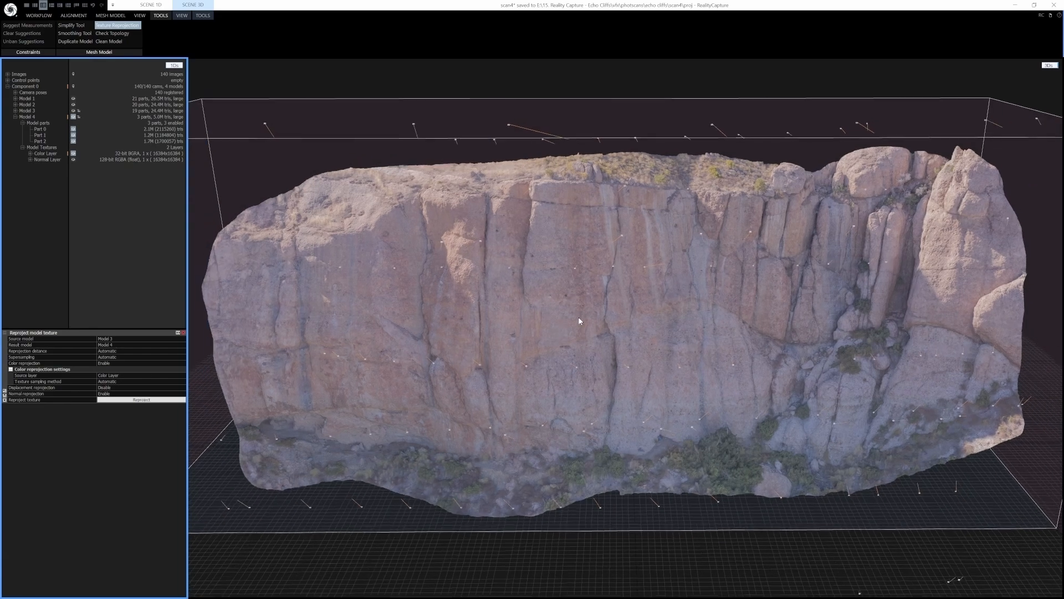
{"action": "scroll", "coordinate": [579, 318], "scroll_direction": "up", "scroll_amount": 2}
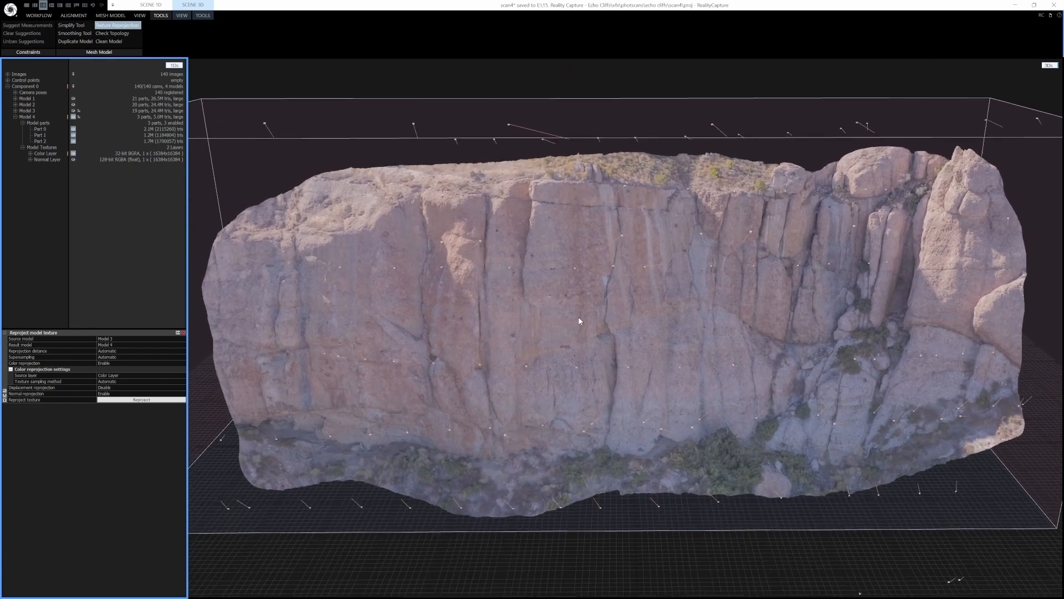
{"action": "scroll", "coordinate": [579, 318], "scroll_direction": "down", "scroll_amount": 2}
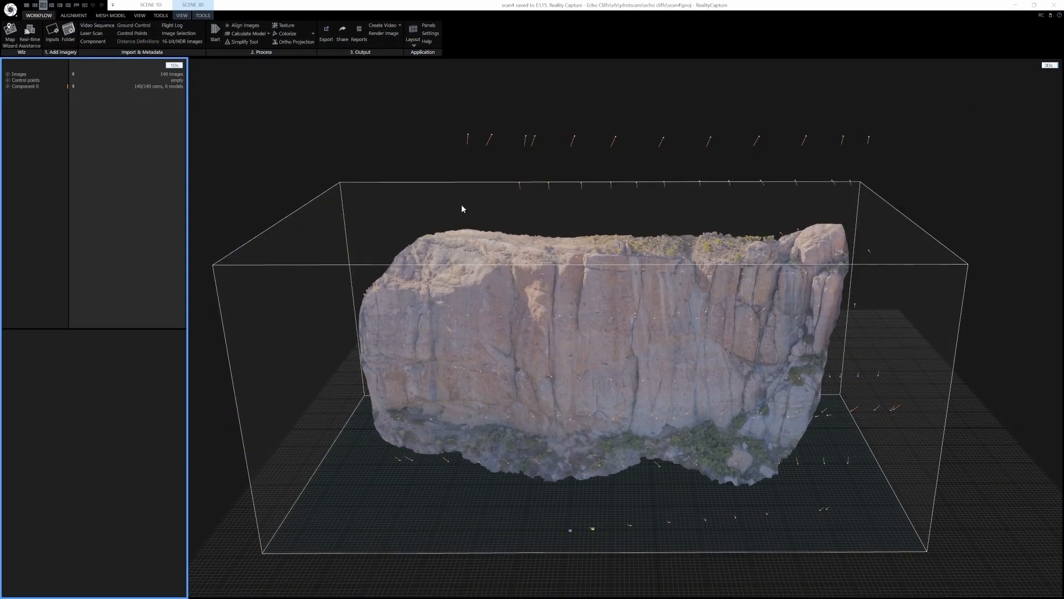
Export the model in Autodesk FBX format, saving it as scan4.fbx in the export folder
{"action": "left_click", "coordinate": [10, 10]}
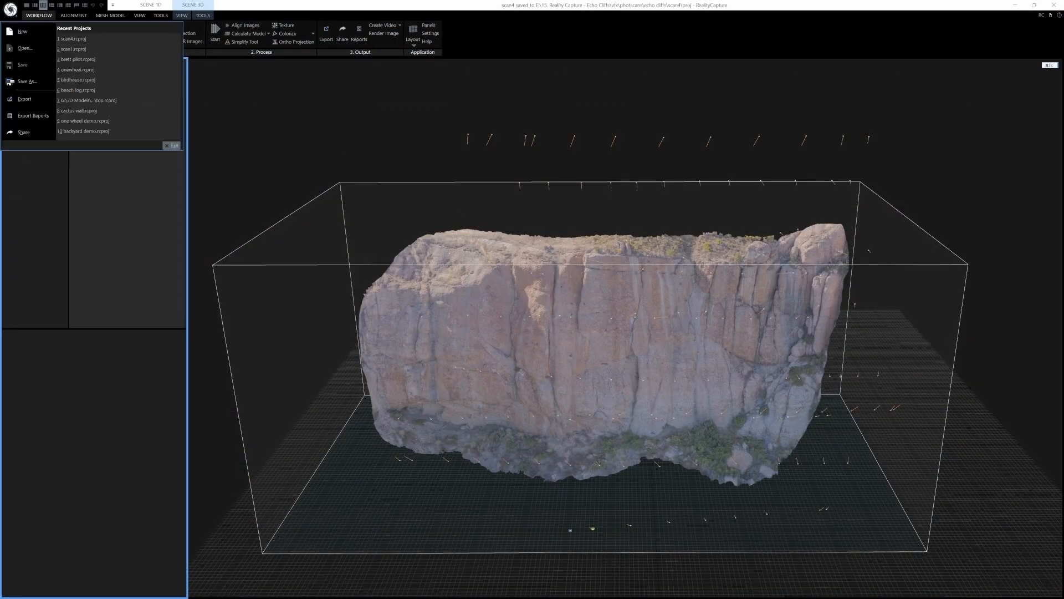
{"action": "left_click", "coordinate": [25, 99]}
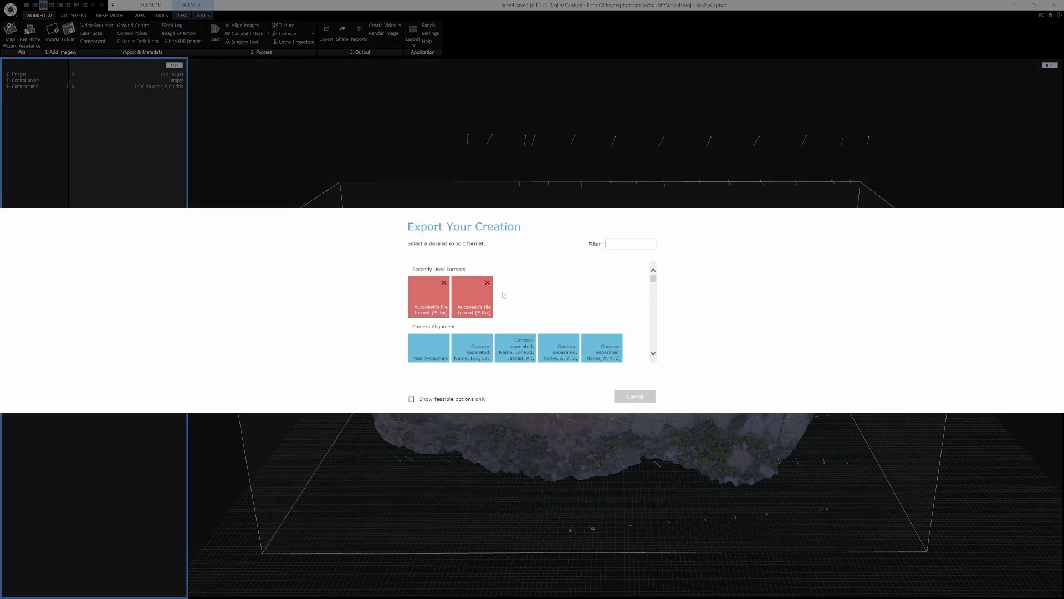
{"action": "left_click", "coordinate": [475, 292]}
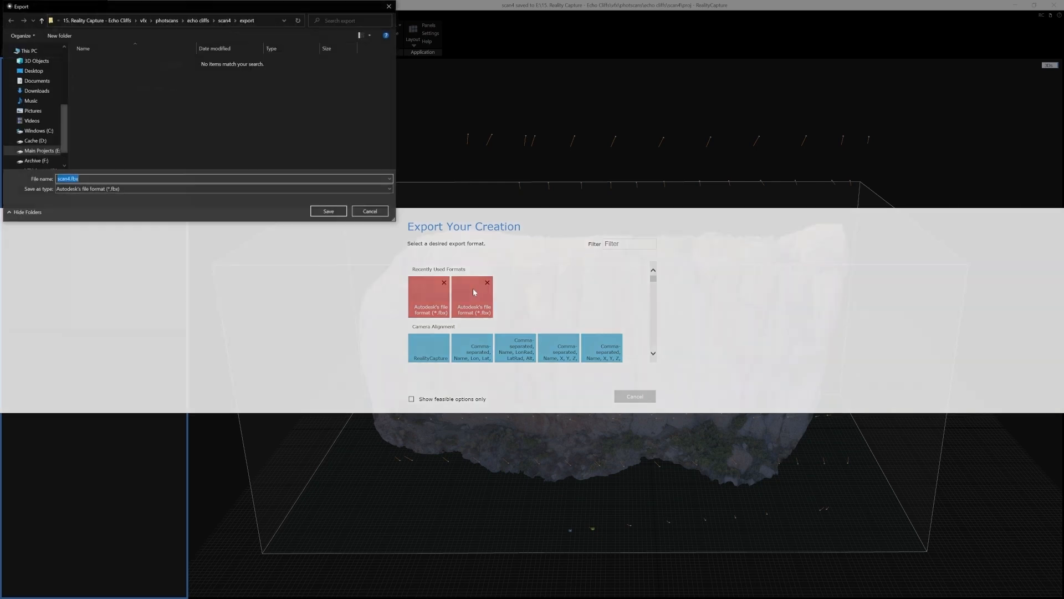
{"action": "left_click", "coordinate": [328, 210]}
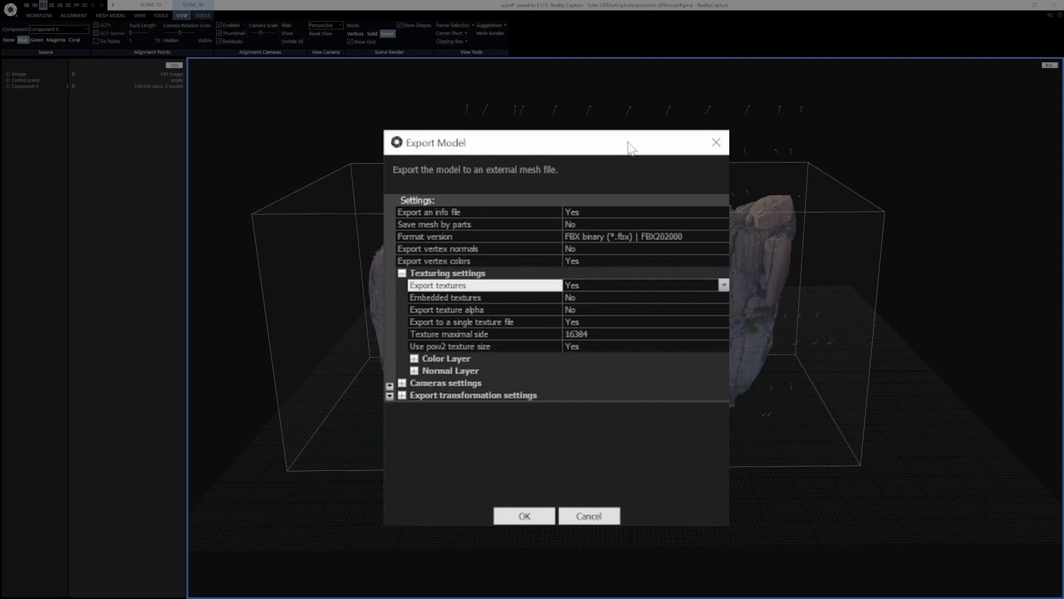
Set the texture maximal side to 16384 in the FBX export settings
{"action": "left_click", "coordinate": [691, 224]}
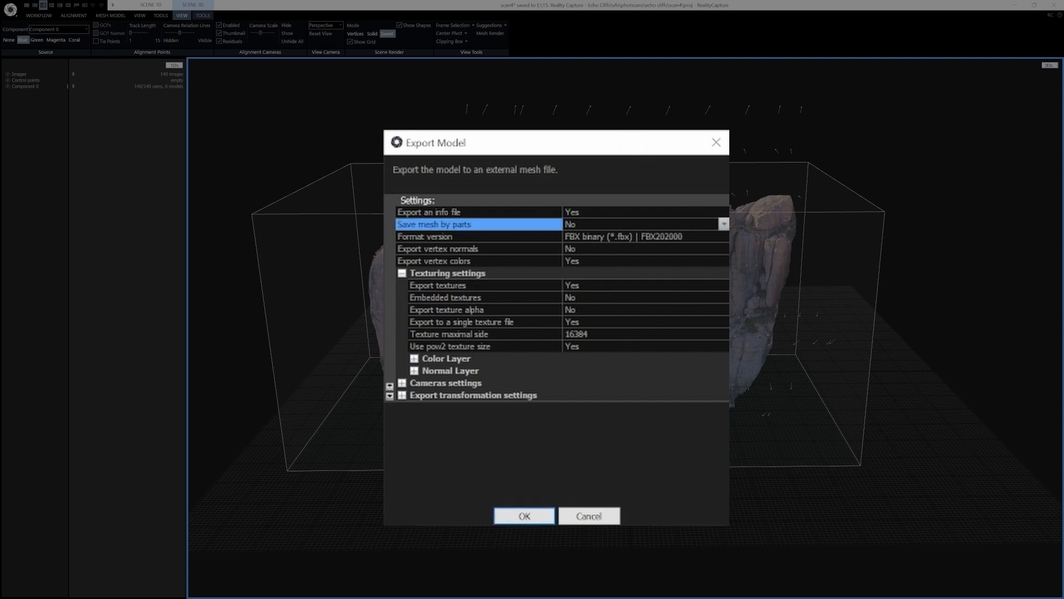
{"action": "left_click", "coordinate": [699, 236]}
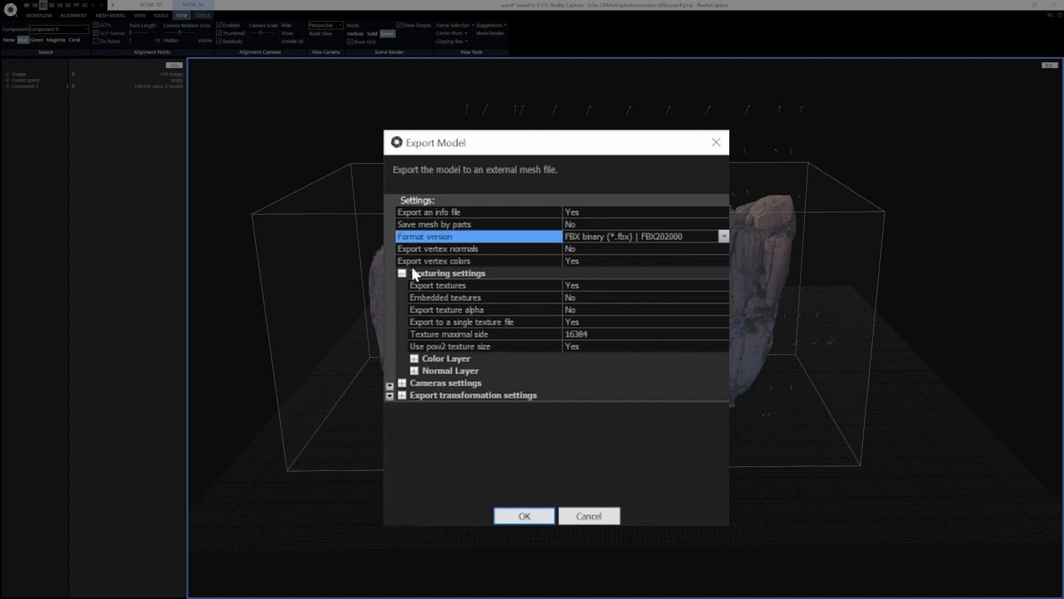
{"action": "left_click", "coordinate": [674, 285]}
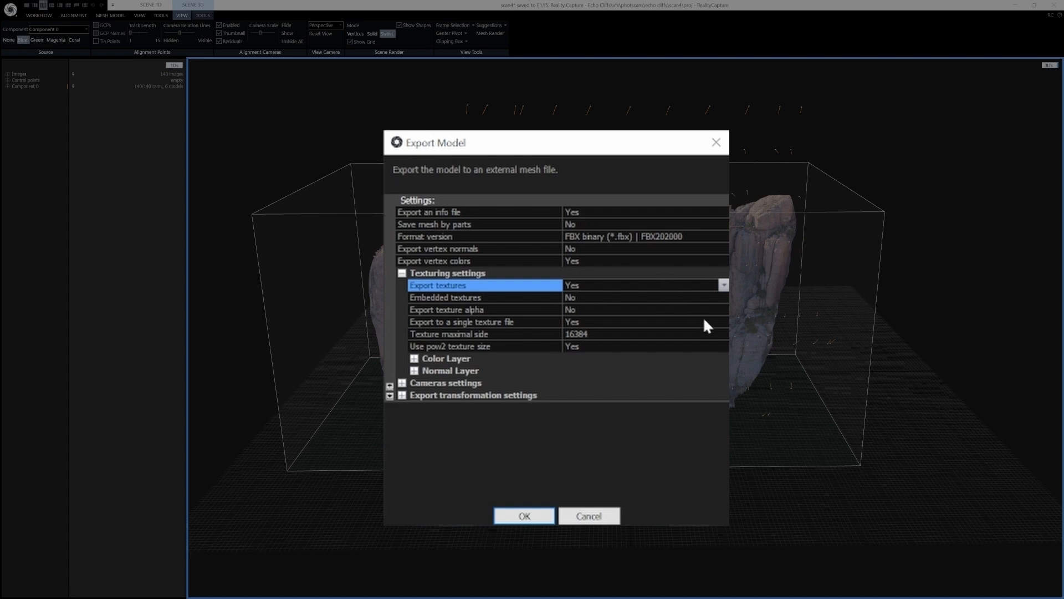
{"action": "left_click", "coordinate": [688, 333]}
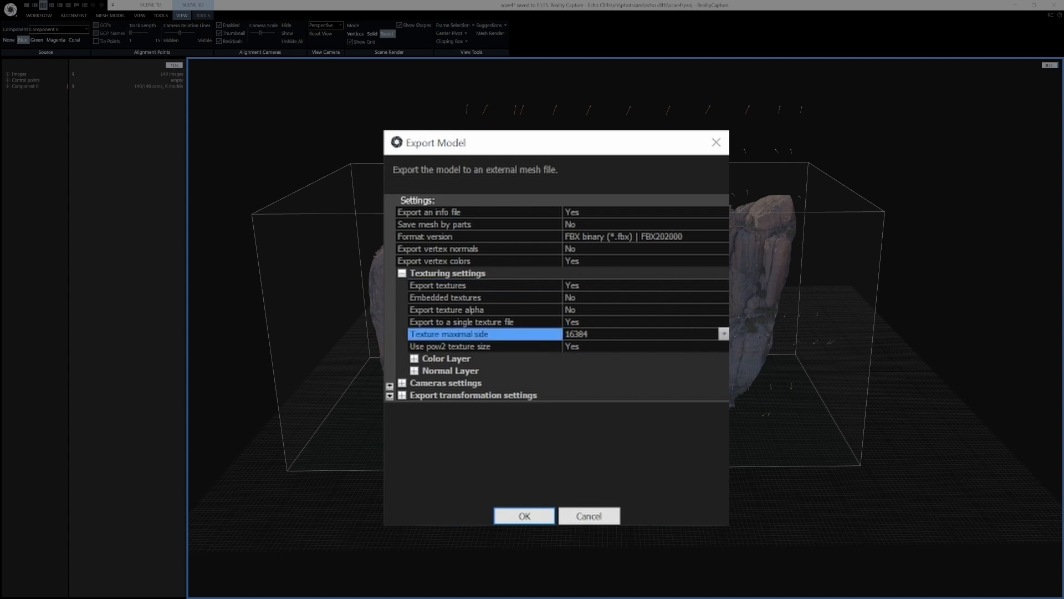
{"action": "left_click", "coordinate": [724, 333]}
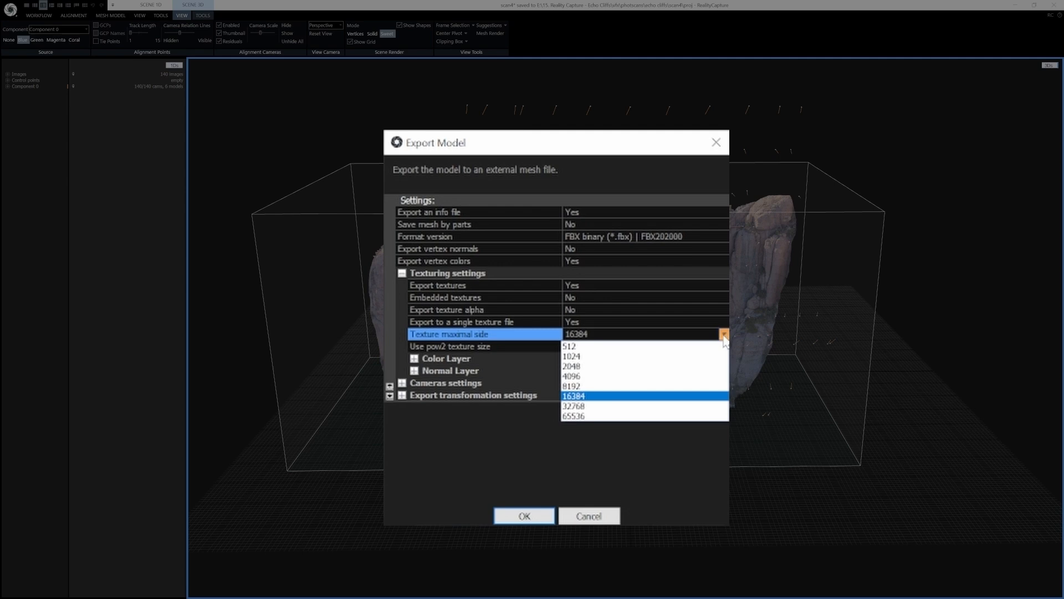
{"action": "left_click", "coordinate": [588, 397]}
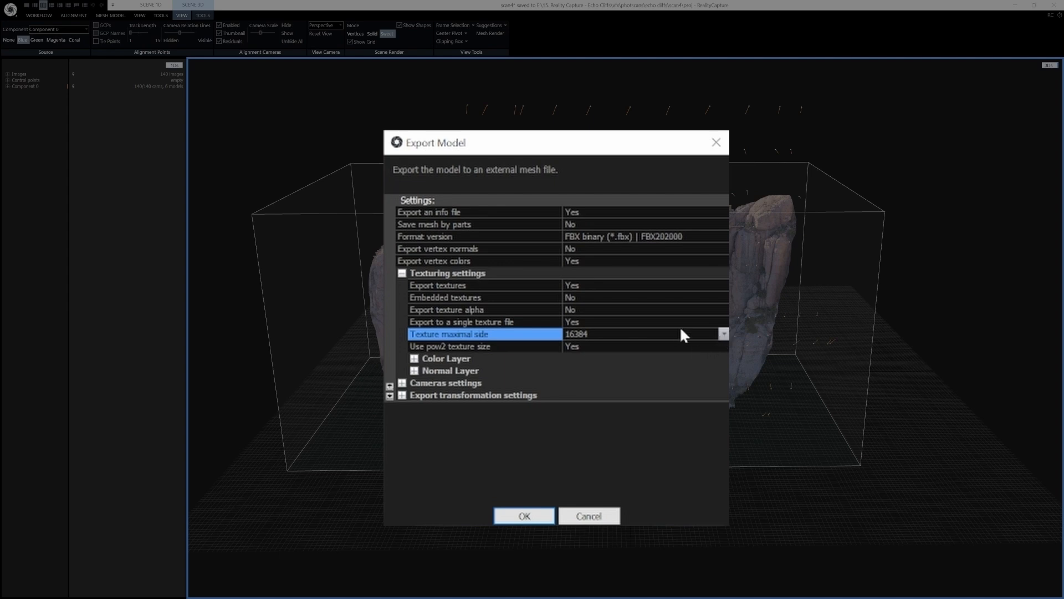
Expand the Color Layer and Normal Layer settings to check their export options, then collapse them
{"action": "left_click", "coordinate": [414, 370]}
{"action": "left_click", "coordinate": [414, 358]}
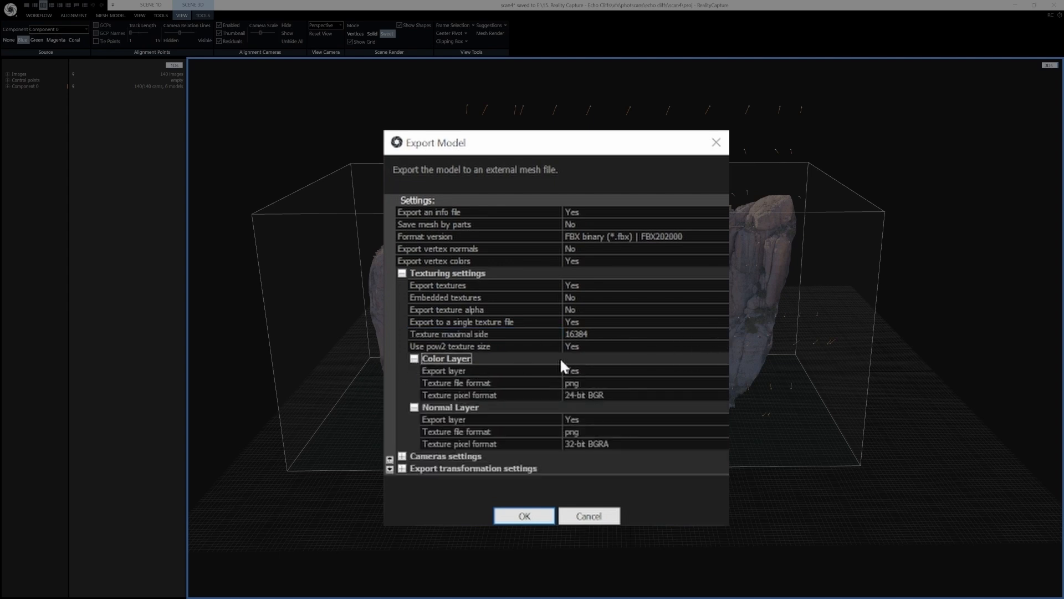
{"action": "left_click", "coordinate": [679, 371]}
{"action": "left_click", "coordinate": [658, 419]}
{"action": "left_click", "coordinate": [673, 370]}
{"action": "left_click", "coordinate": [651, 420]}
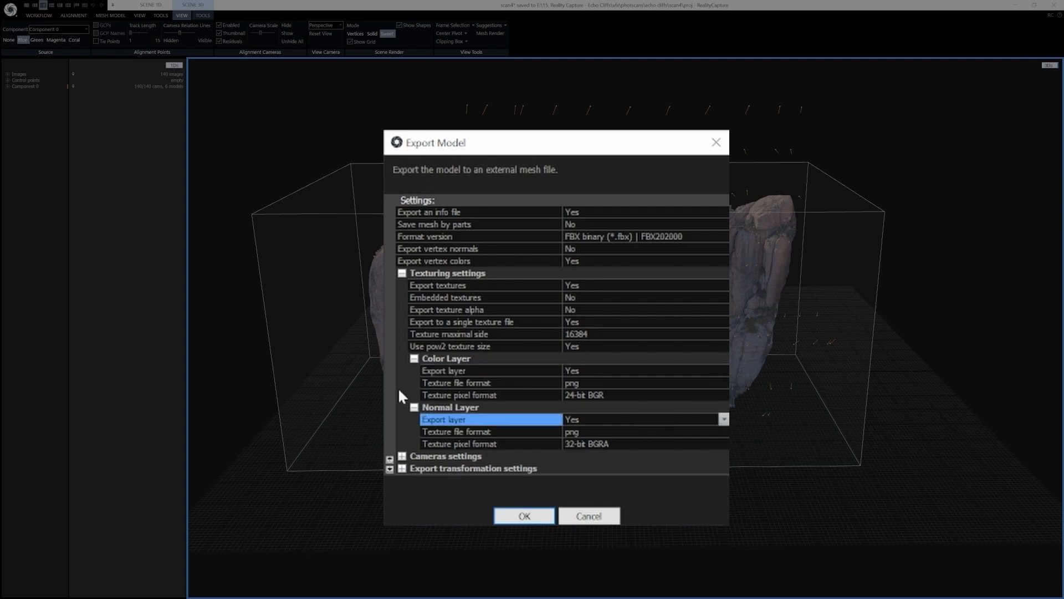
{"action": "left_click", "coordinate": [414, 407]}
{"action": "left_click", "coordinate": [414, 358]}
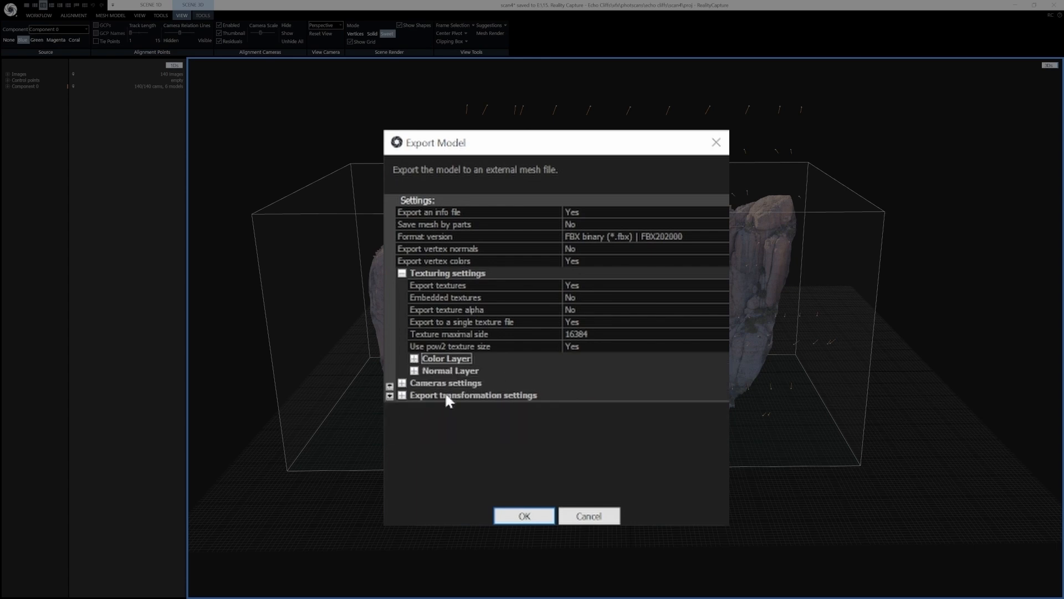
Expand the export transformation settings to check the coordinate system and transformation preset
{"action": "left_click", "coordinate": [407, 397]}
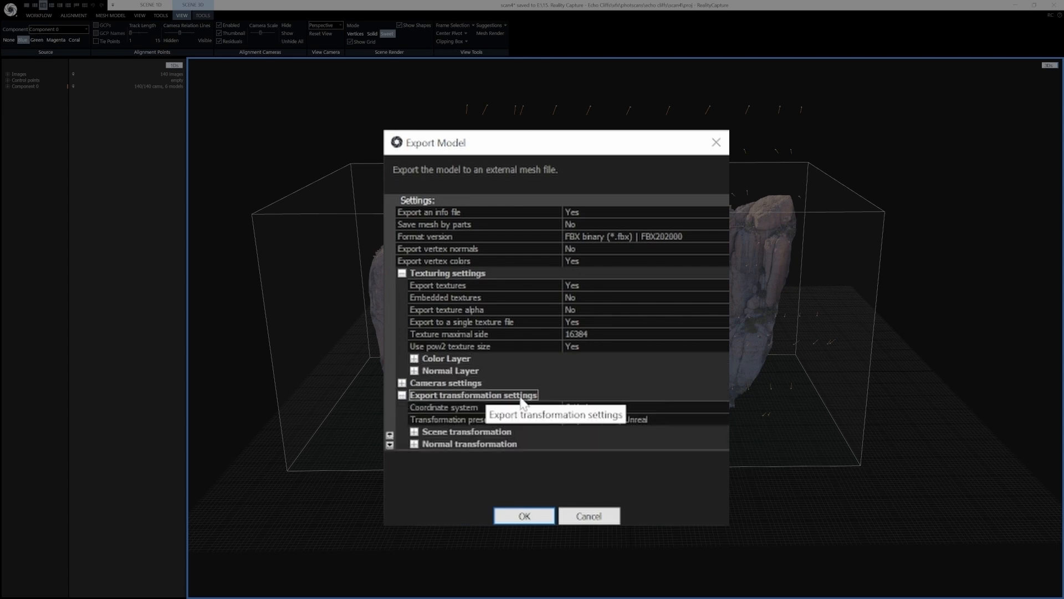
{"action": "left_click", "coordinate": [649, 421]}
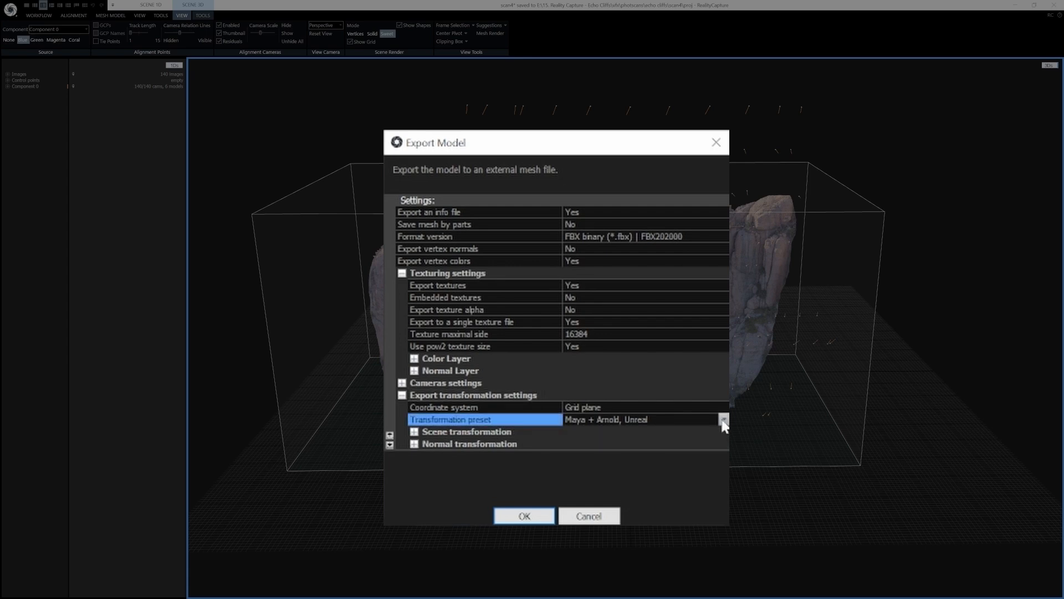
{"action": "left_click", "coordinate": [428, 430]}
{"action": "scroll", "coordinate": [628, 442], "scroll_direction": "down", "scroll_amount": 3}
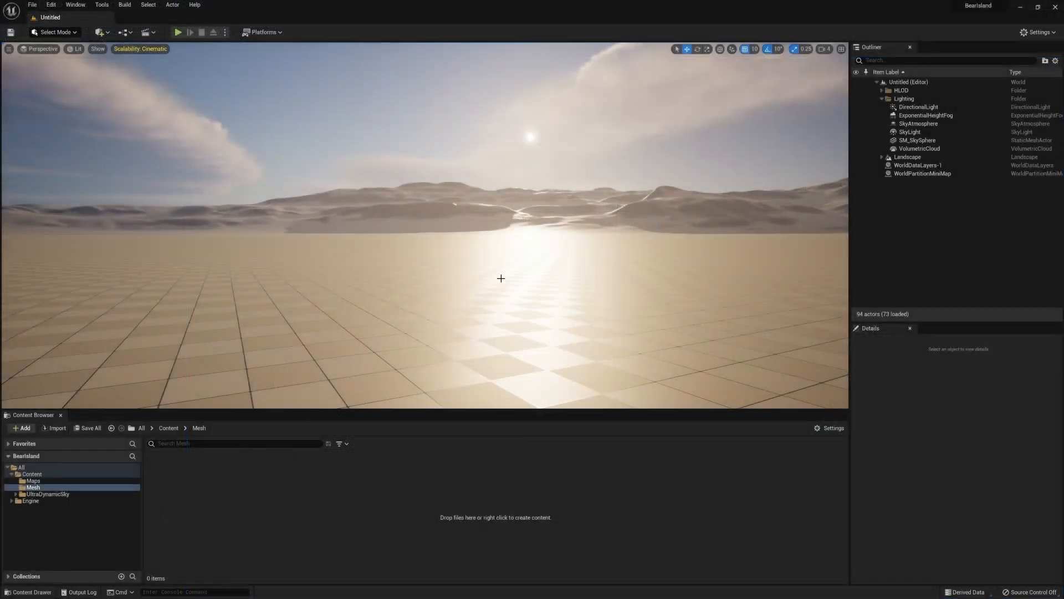
Switch to Unreal Engine and import scan4.fbx into the Mesh folder with Do Not Create Material
{"action": "right_click_drag", "start_coordinate": [481, 321], "coordinate": [551, 321]}
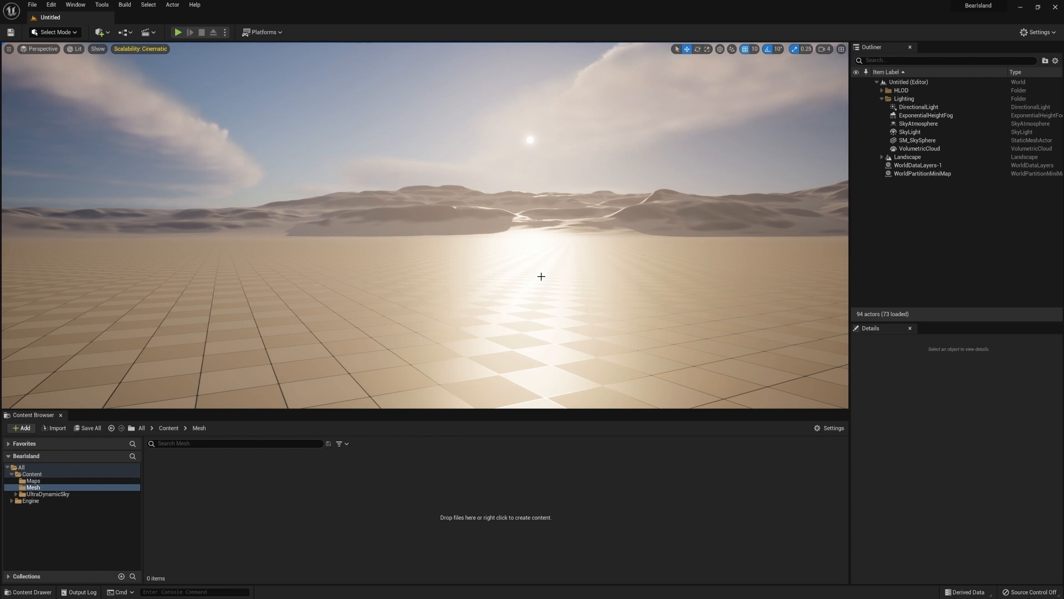
{"action": "left_click_drag", "start_coordinate": [462, 411], "coordinate": [243, 509]}
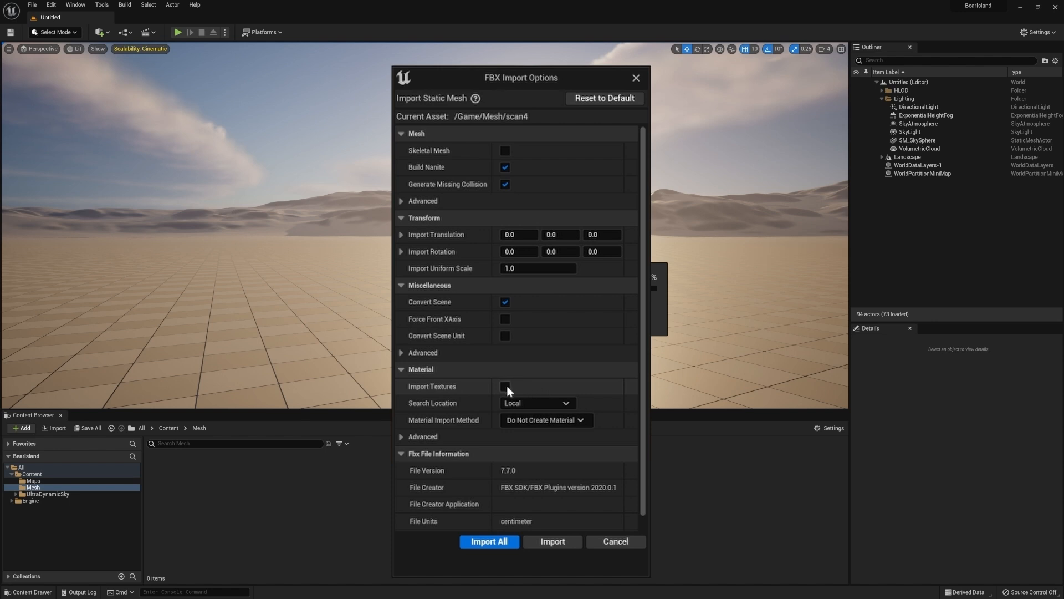
{"action": "left_click", "coordinate": [546, 420]}
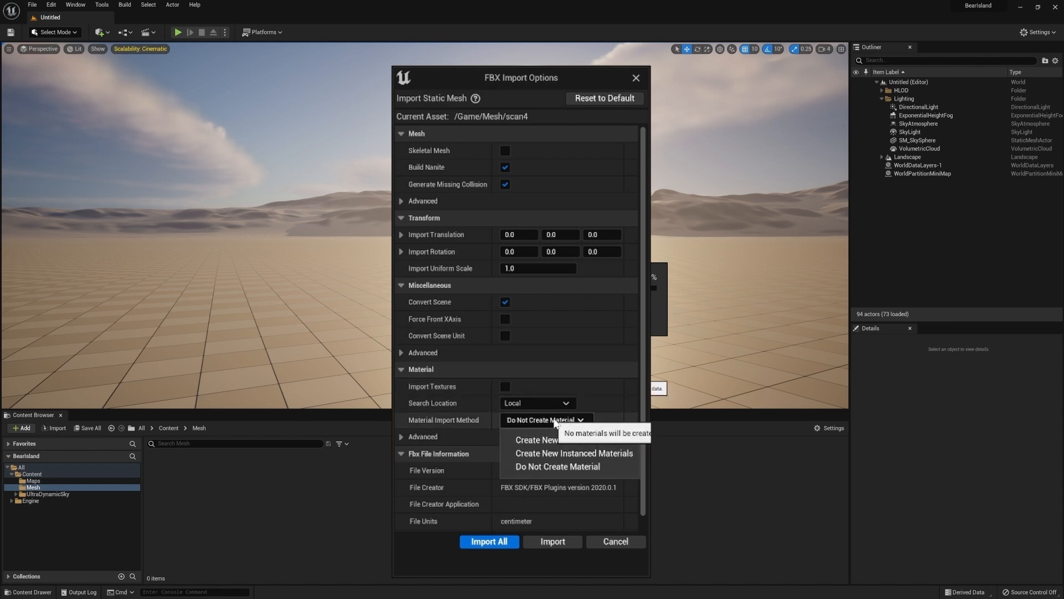
{"action": "left_click", "coordinate": [552, 466]}
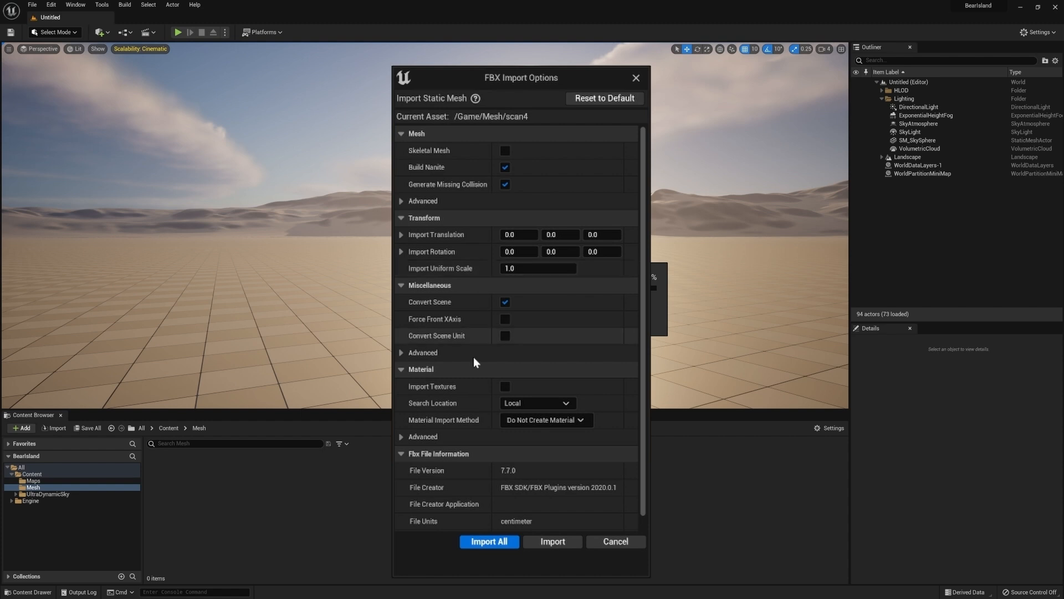
{"action": "left_click", "coordinate": [489, 542]}
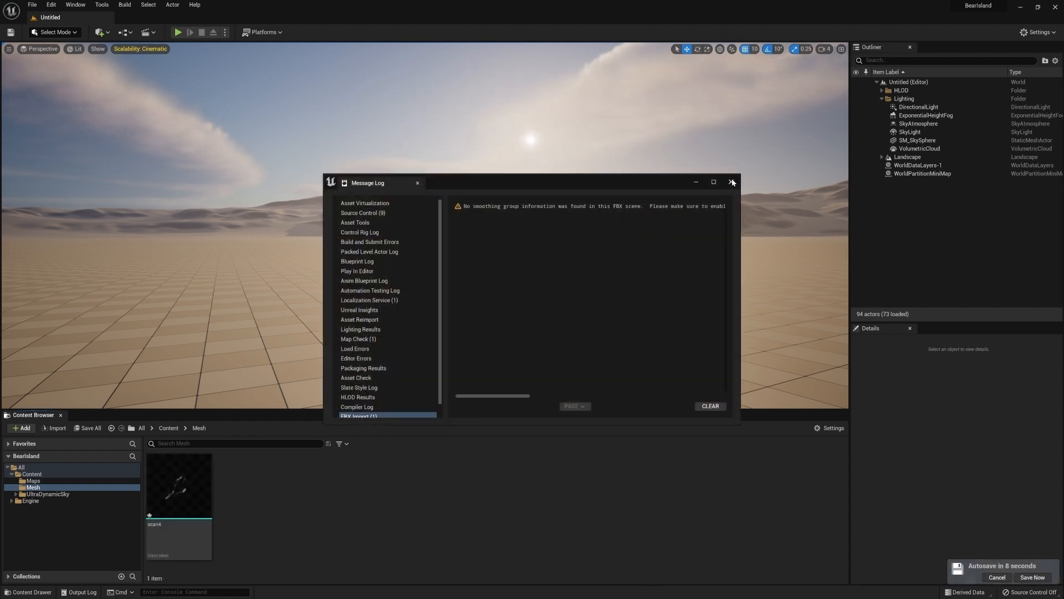
{"action": "left_click", "coordinate": [721, 185]}
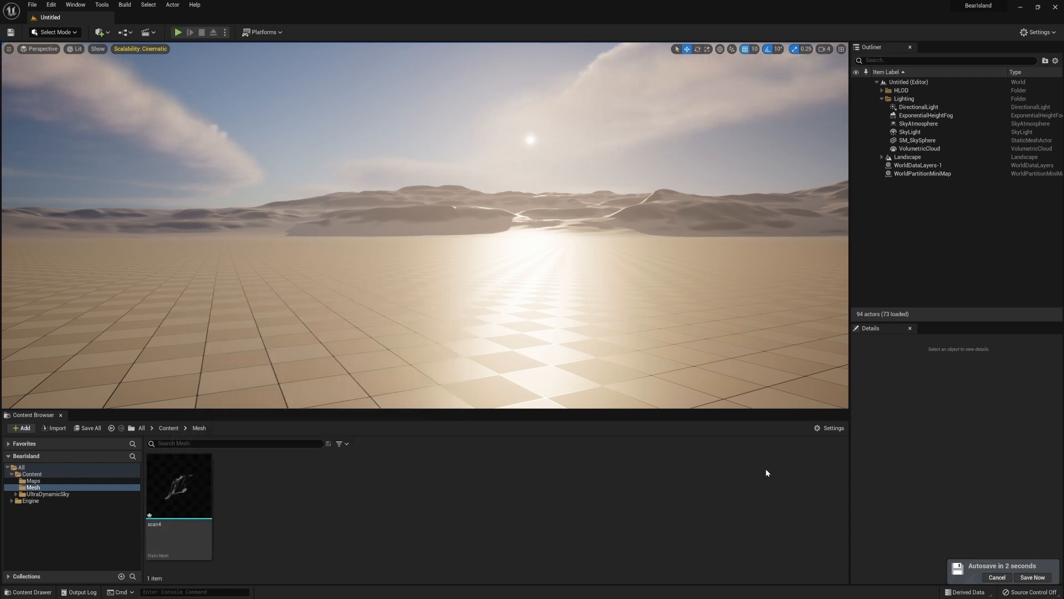
Use Thumbnail Edit Mode to rotate the scan4 mesh thumbnail, then finish editing
{"action": "left_click", "coordinate": [830, 428]}
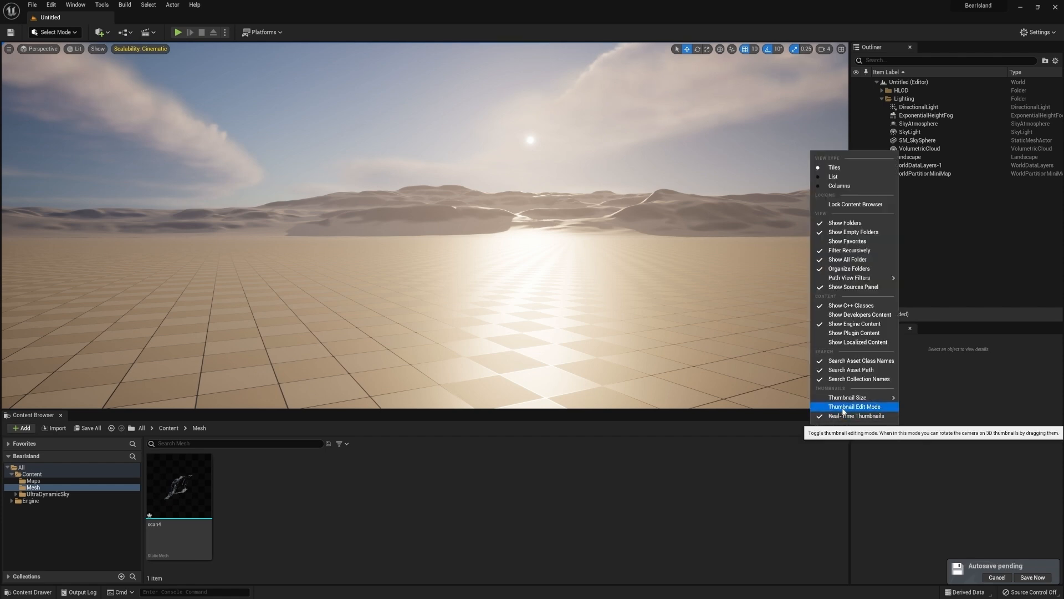
{"action": "left_click", "coordinate": [844, 410]}
{"action": "mouse_move", "coordinate": [177, 485]}
{"action": "left_mouse_down"}
{"action": "mouse_move", "coordinate": [204, 486]}
{"action": "mouse_move", "coordinate": [188, 488]}
{"action": "left_mouse_up"}
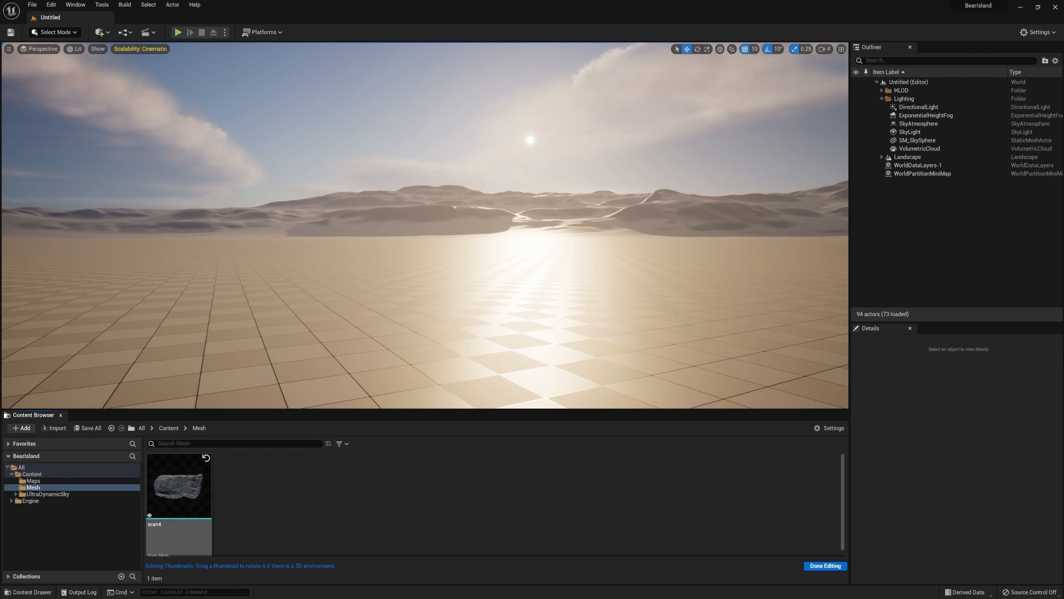
{"action": "left_click", "coordinate": [810, 566]}
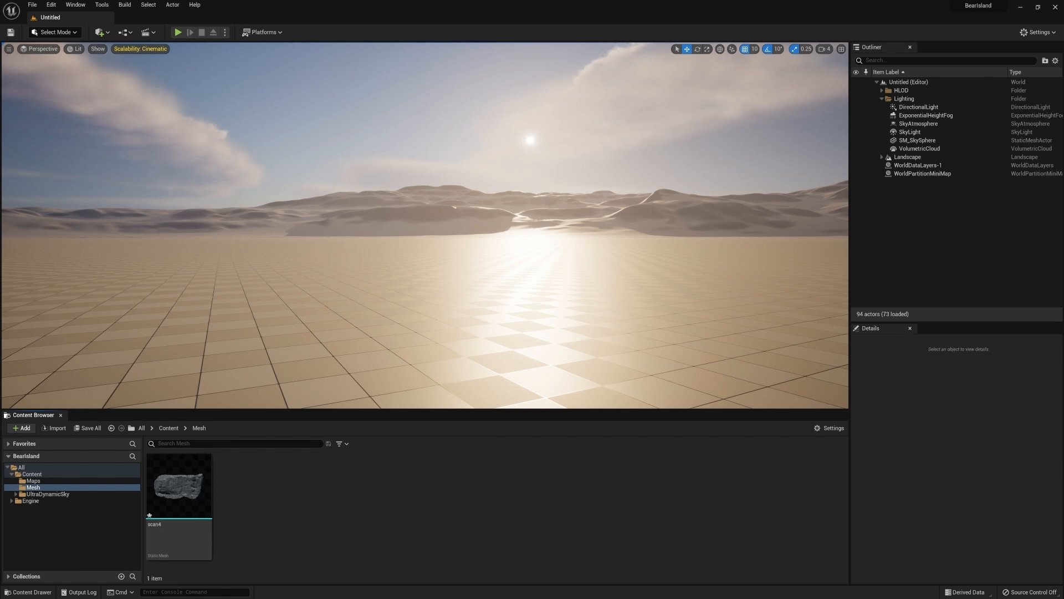
Import the scan4 diffuse and normal texture images into the Mesh folder
{"action": "left_click_drag", "start_coordinate": [758, 361], "coordinate": [295, 496]}
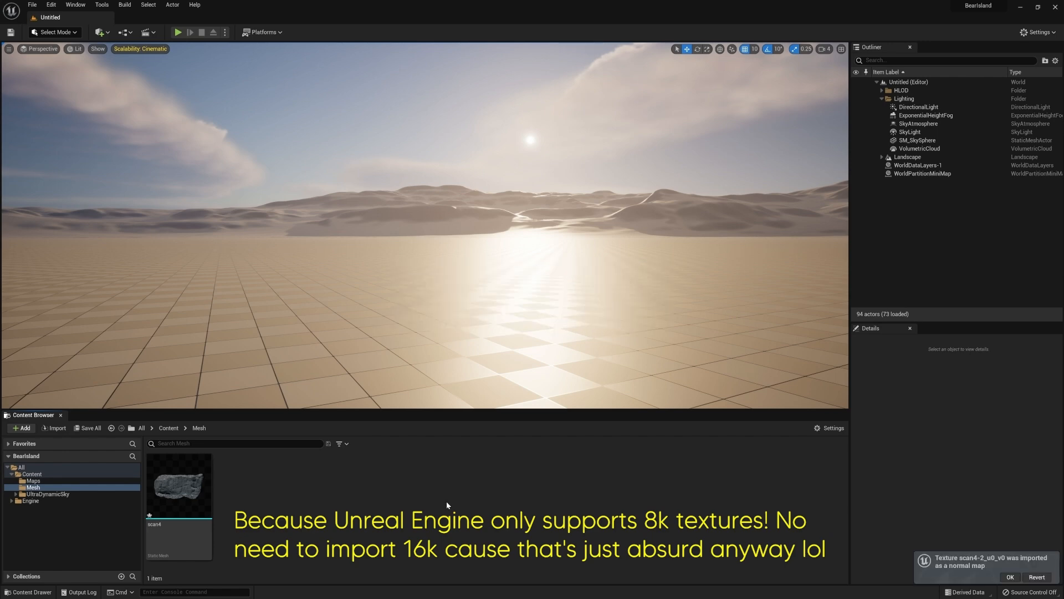
Place the scan4 static mesh into the level in front of the camera
{"action": "left_click", "coordinate": [178, 485]}
{"action": "left_click_drag", "start_coordinate": [392, 386], "coordinate": [411, 337]}
{"action": "right_click_drag", "start_coordinate": [565, 301], "coordinate": [566, 283]}
{"action": "key", "text": "w"}
{"action": "right_click_drag", "start_coordinate": [425, 225], "coordinate": [413, 207]}
{"action": "key", "text": "s"}
{"action": "key", "text": "s"}
{"action": "key", "text": "w"}
{"action": "key", "text": "s"}
{"action": "key", "text": "s"}
{"action": "right_click_drag", "start_coordinate": [448, 350], "coordinate": [457, 354]}
Create a new material named Mountain_MM in the Mesh folder
{"action": "left_click", "coordinate": [441, 492]}
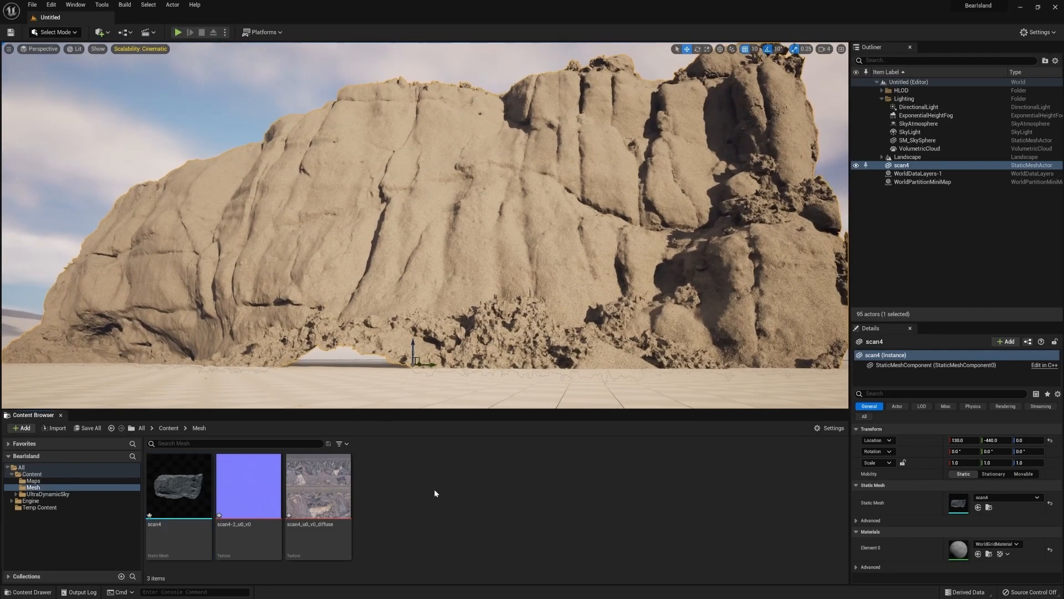
{"action": "right_click", "coordinate": [430, 482]}
{"action": "left_click", "coordinate": [481, 303]}
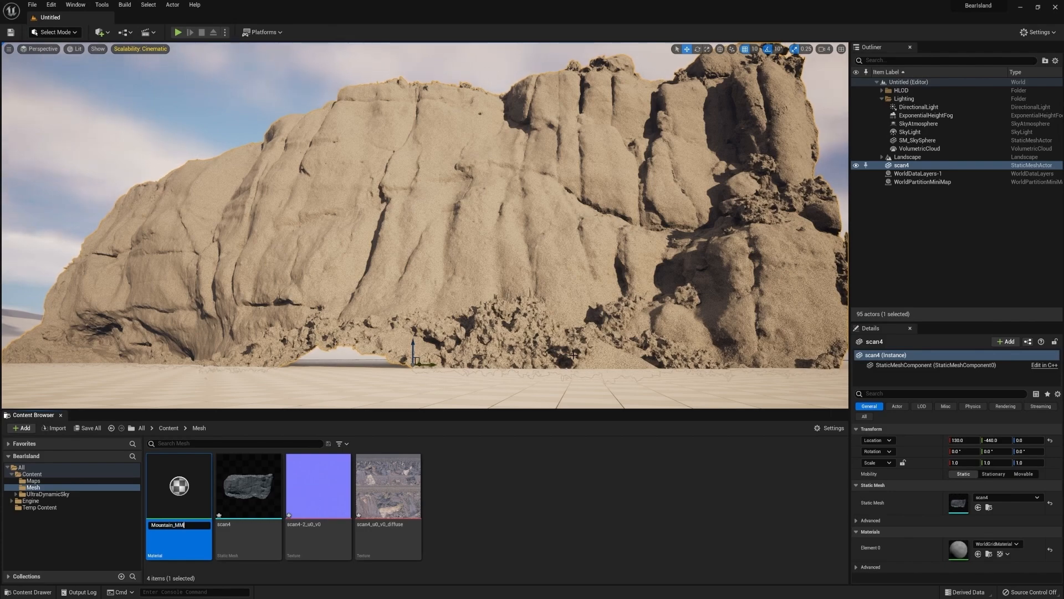
{"action": "type", "text": "Mountain_MM"}
{"action": "key", "text": "Return"}
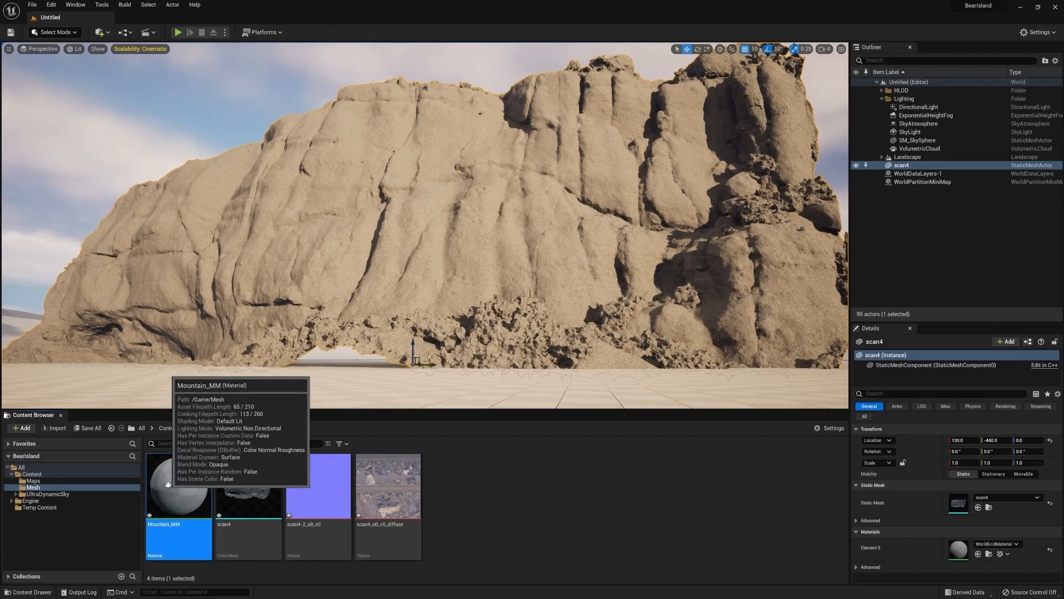
Open Mountain_MM and add the diffuse and normal textures to its graph as Texture Sample nodes
{"action": "double_click", "coordinate": [169, 489]}
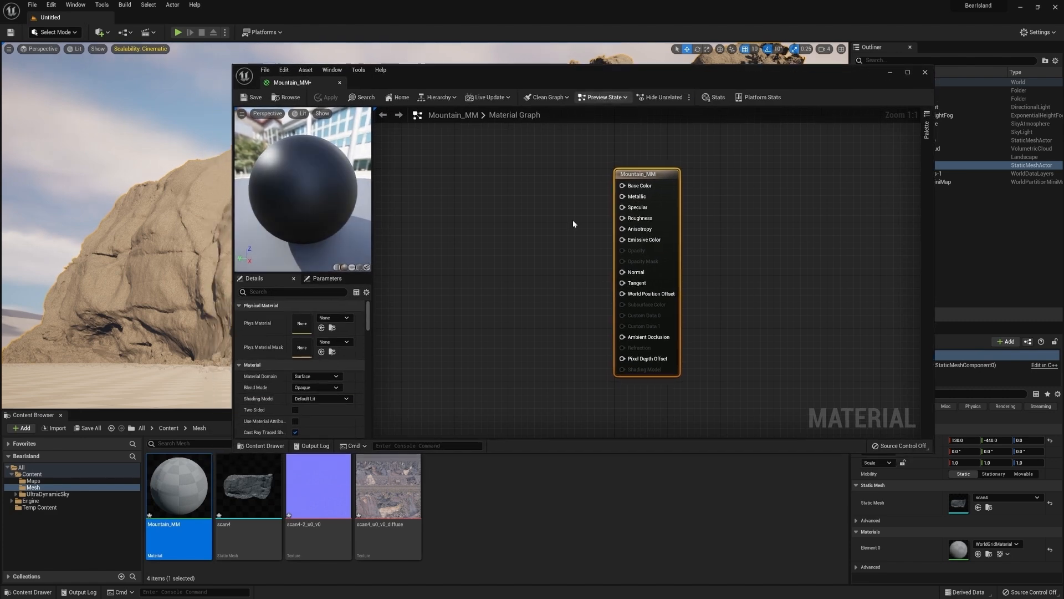
{"action": "left_click", "coordinate": [441, 481]}
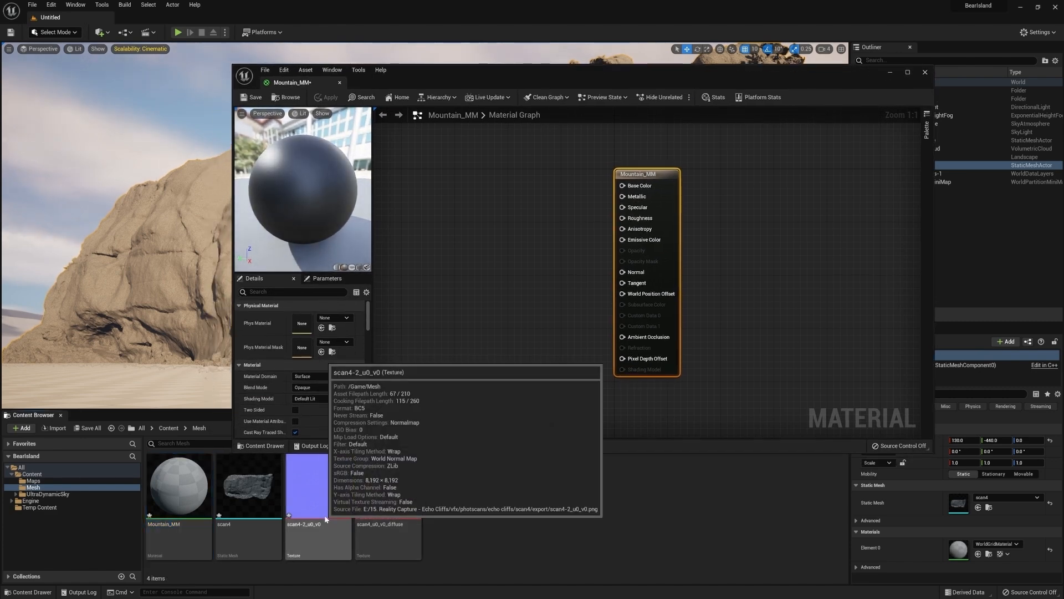
{"action": "left_click", "coordinate": [388, 488]}
{"action": "left_click", "coordinate": [319, 488], "text": "ctrl"}
{"action": "left_click_drag", "start_coordinate": [388, 482], "coordinate": [492, 188]}
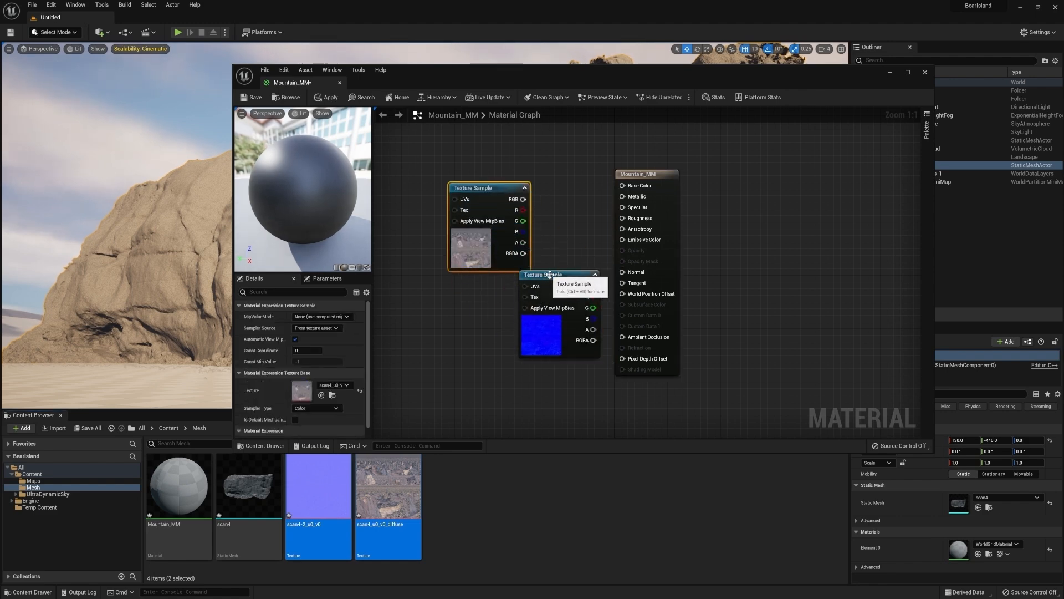
{"action": "left_click_drag", "start_coordinate": [555, 275], "coordinate": [484, 314]}
Connect the diffuse texture's RGB to Base Color and the normal texture's RGB to Normal
{"action": "left_click_drag", "start_coordinate": [524, 199], "coordinate": [622, 185]}
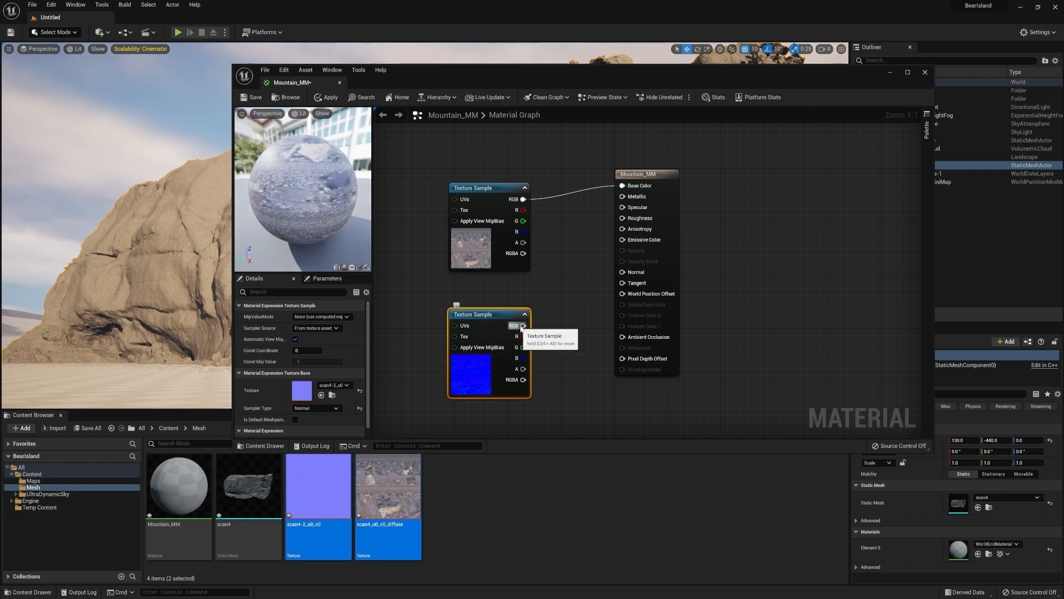
{"action": "mouse_move", "coordinate": [522, 326]}
{"action": "left_mouse_down"}
{"action": "mouse_move", "coordinate": [637, 291]}
{"action": "mouse_move", "coordinate": [627, 283]}
{"action": "mouse_move", "coordinate": [635, 274]}
{"action": "left_mouse_up"}
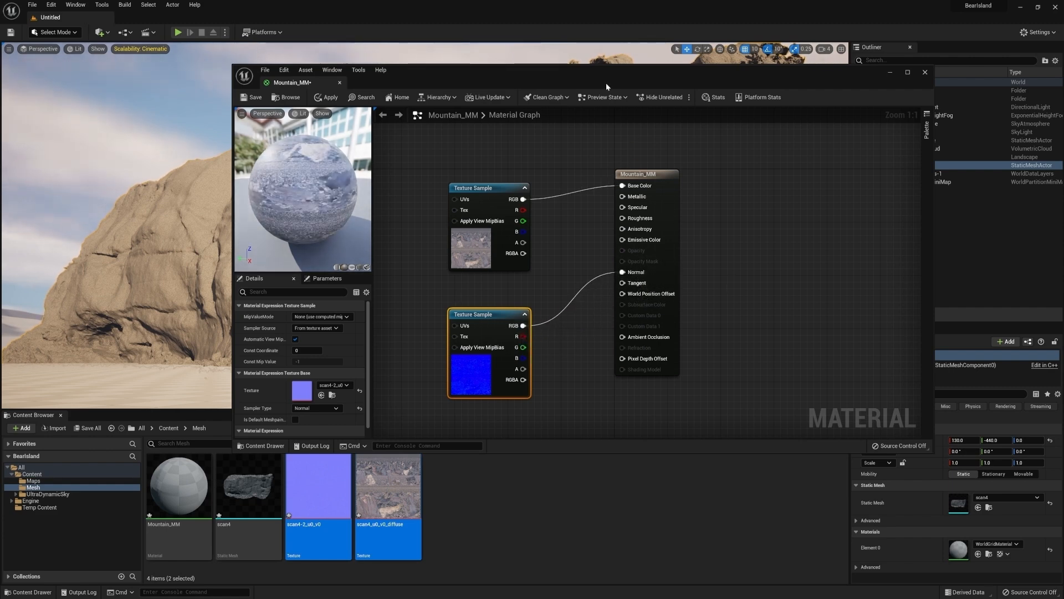
{"action": "left_click_drag", "start_coordinate": [570, 71], "coordinate": [511, 91]}
{"action": "double_click", "coordinate": [511, 90]}
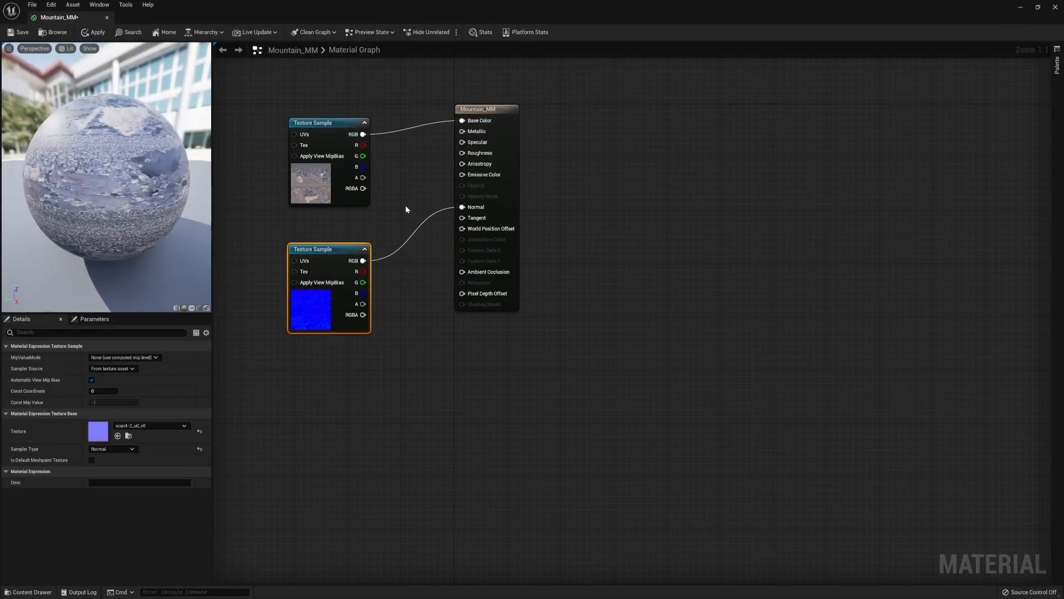
Add a Constant3Vector node near the normal texture and set its B value to 1
{"action": "key", "text": "Home"}
{"action": "left_click", "coordinate": [506, 327]}
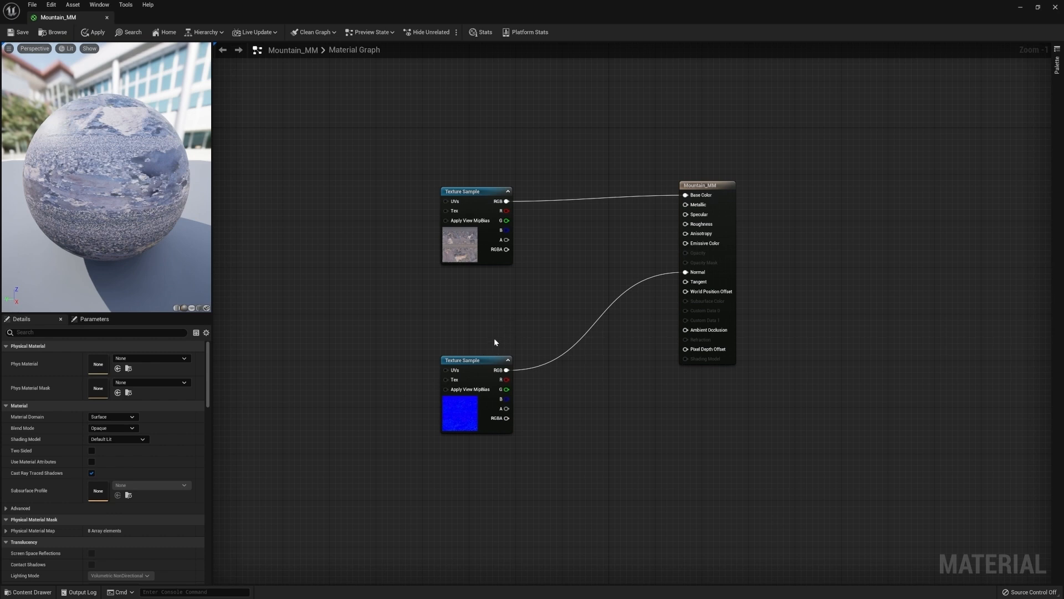
{"action": "left_click", "coordinate": [574, 386]}
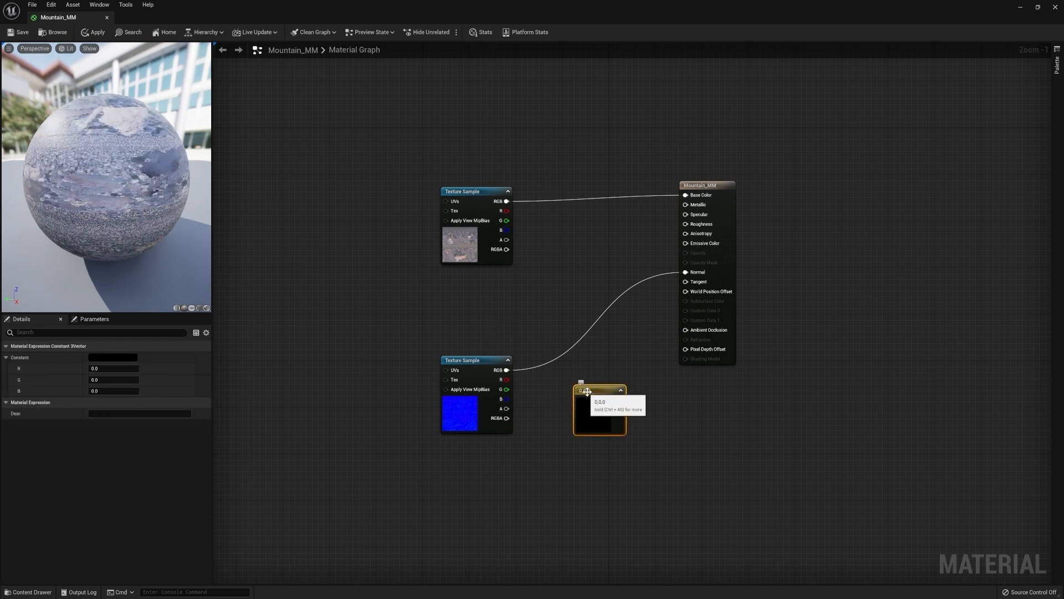
{"action": "left_click", "coordinate": [6, 357]}
{"action": "left_click", "coordinate": [7, 357]}
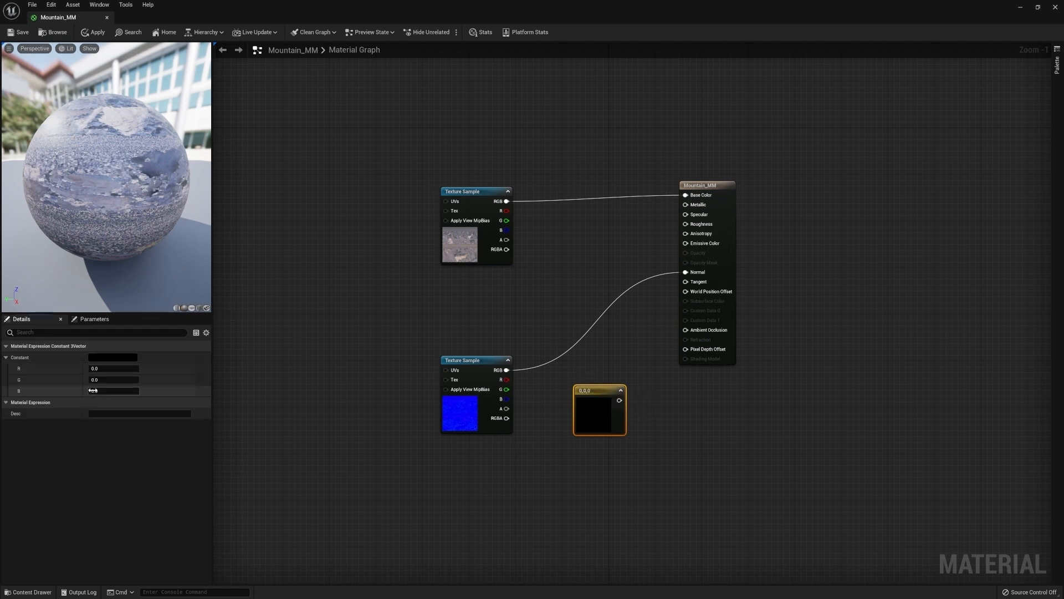
{"action": "type", "text": "1"}
{"action": "key", "text": "Return"}
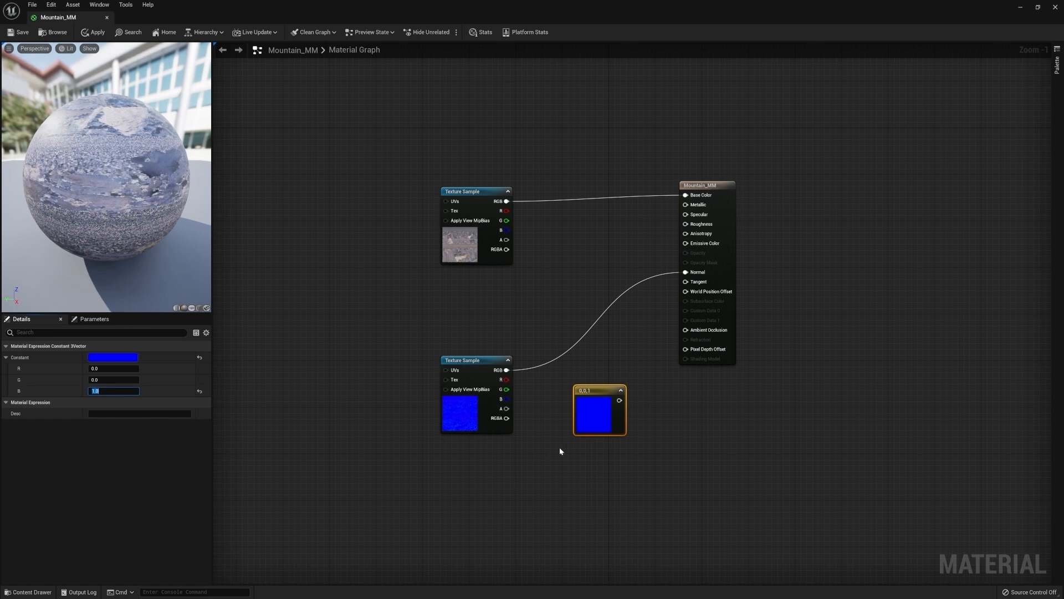
Move the 0,0,1 constant node to sit just below the normal texture sample
{"action": "left_click_drag", "start_coordinate": [589, 391], "coordinate": [578, 396]}
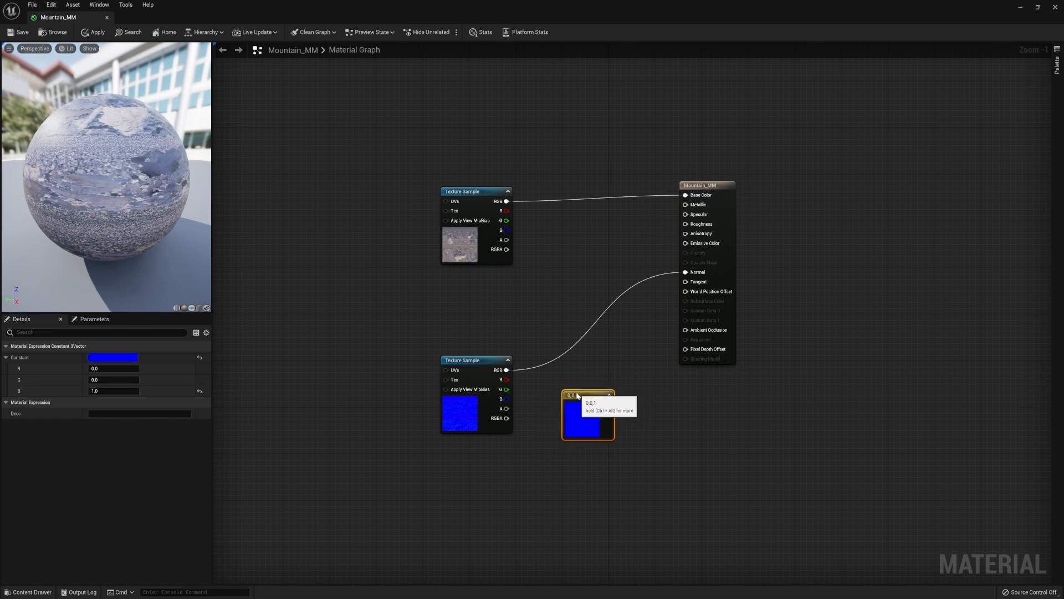
{"action": "left_click", "coordinate": [522, 447]}
{"action": "left_click", "coordinate": [472, 364]}
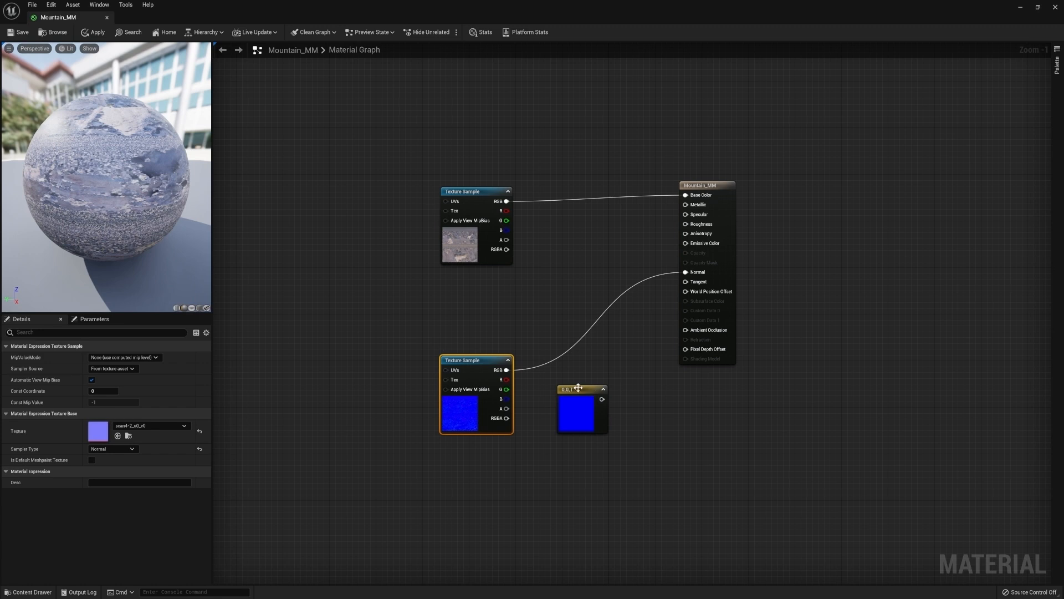
{"action": "left_click_drag", "start_coordinate": [568, 390], "coordinate": [495, 449]}
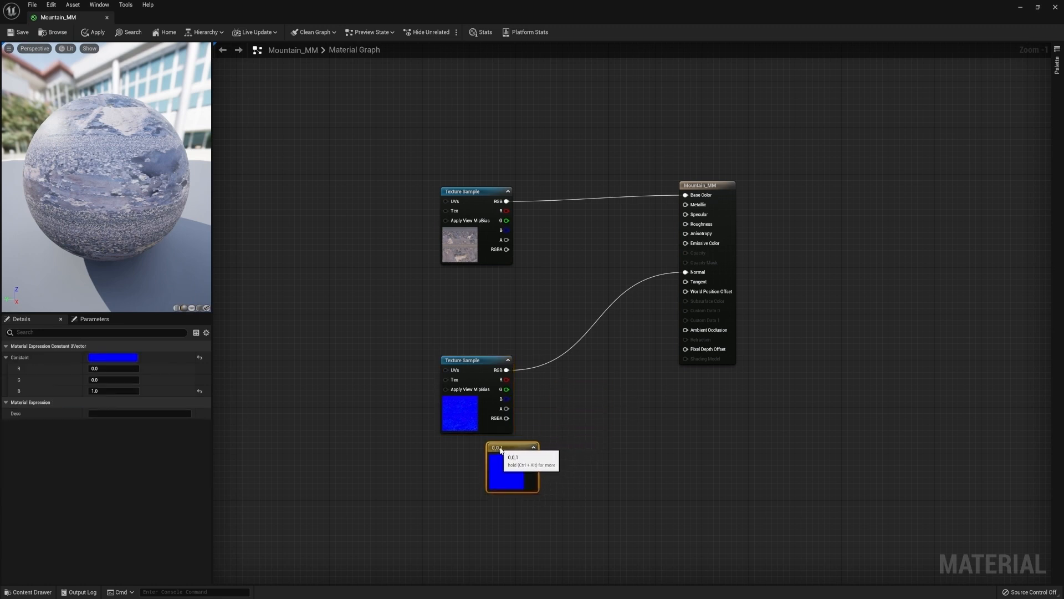
{"action": "left_click", "coordinate": [474, 365]}
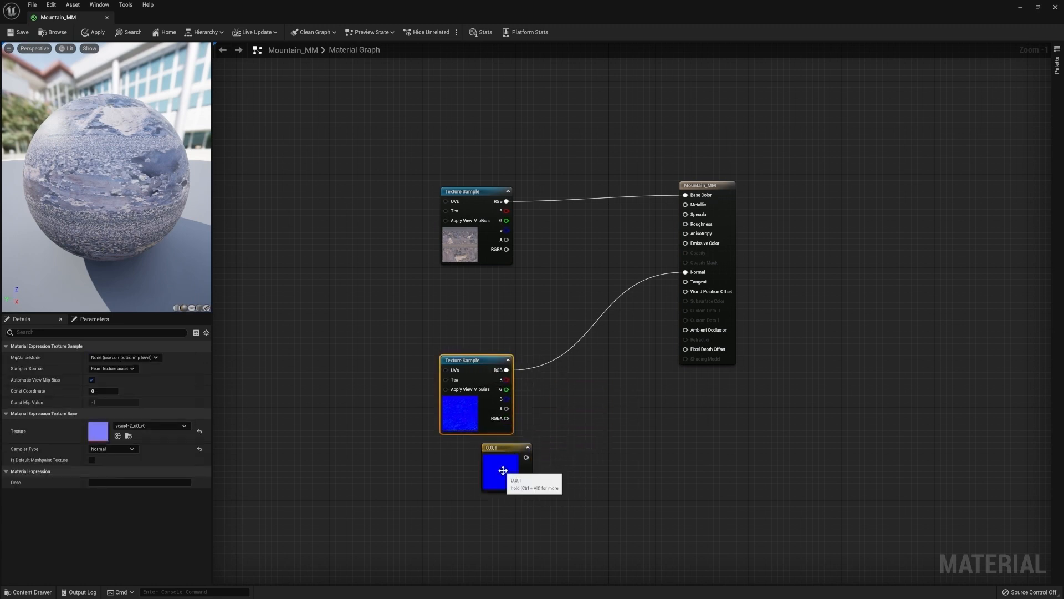
{"action": "left_click", "coordinate": [503, 444]}
{"action": "left_click", "coordinate": [464, 414]}
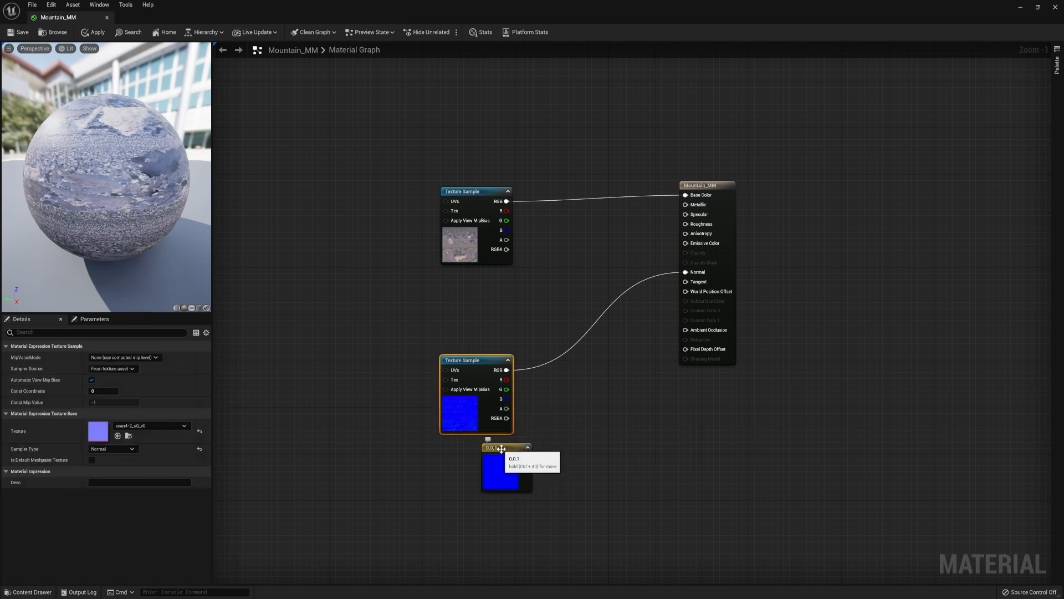
{"action": "left_click", "coordinate": [557, 422]}
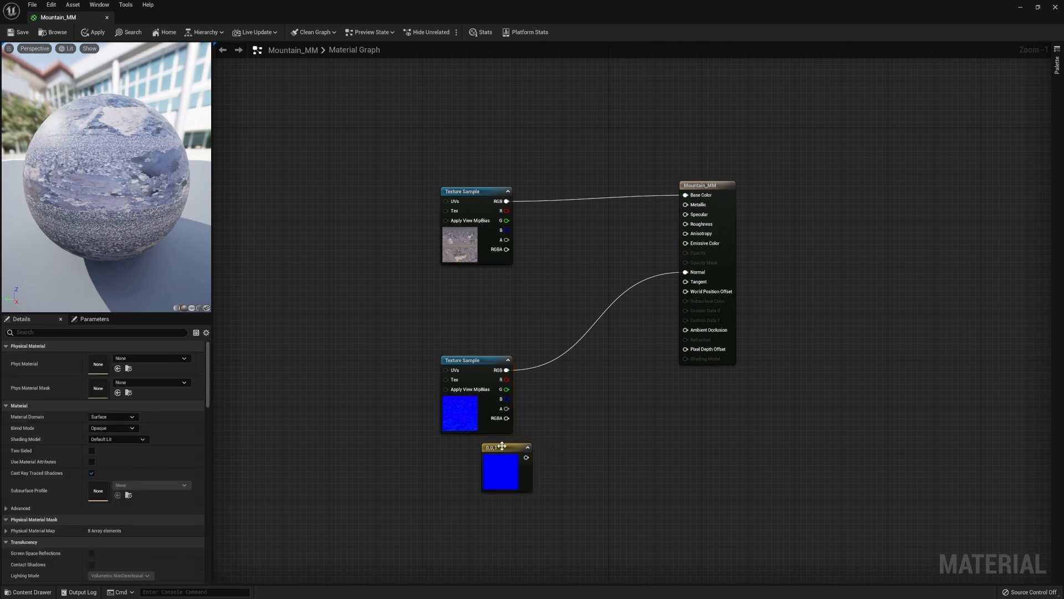
Add a Lerp node, feeding the 0,0,1 constant into A and the normal texture's RGB into B
{"action": "left_click", "coordinate": [594, 399]}
{"action": "left_click_drag", "start_coordinate": [609, 405], "coordinate": [598, 365]}
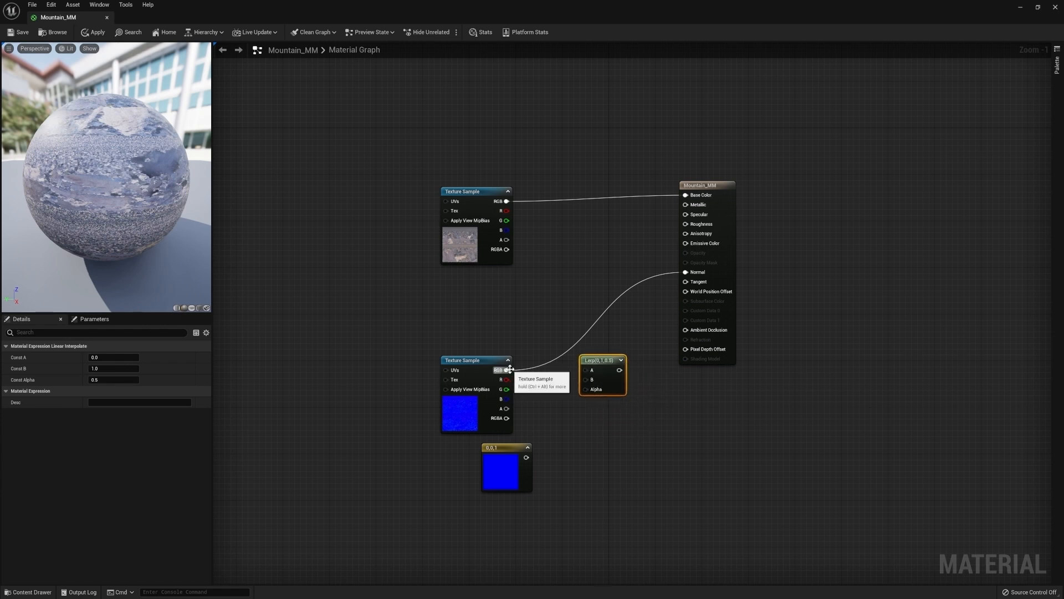
{"action": "left_click_drag", "start_coordinate": [506, 369], "coordinate": [586, 380]}
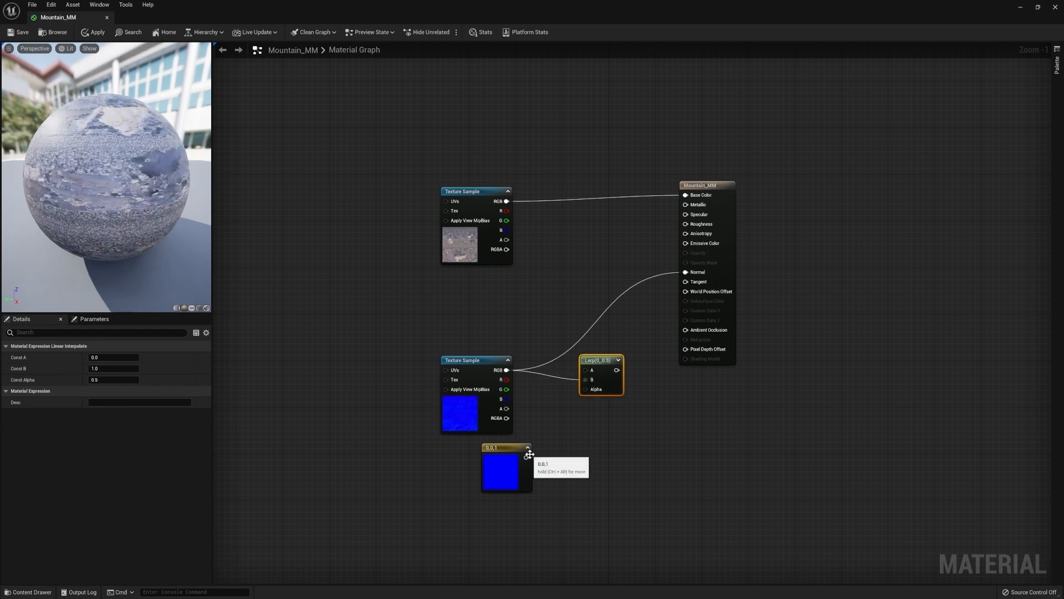
{"action": "left_click_drag", "start_coordinate": [526, 461], "coordinate": [584, 370]}
Add a scalar parameter named Normal Intensity driving the Lerp's Alpha, and route the Lerp output into Normal
{"action": "left_click", "coordinate": [585, 435]}
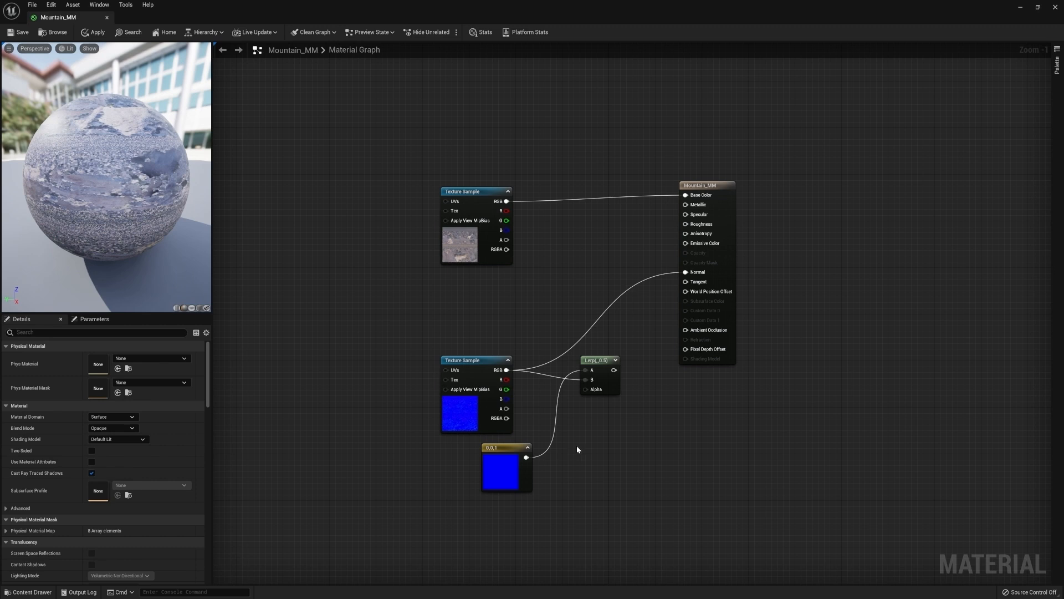
{"action": "left_click", "coordinate": [575, 449]}
{"action": "type", "text": "Norm"}
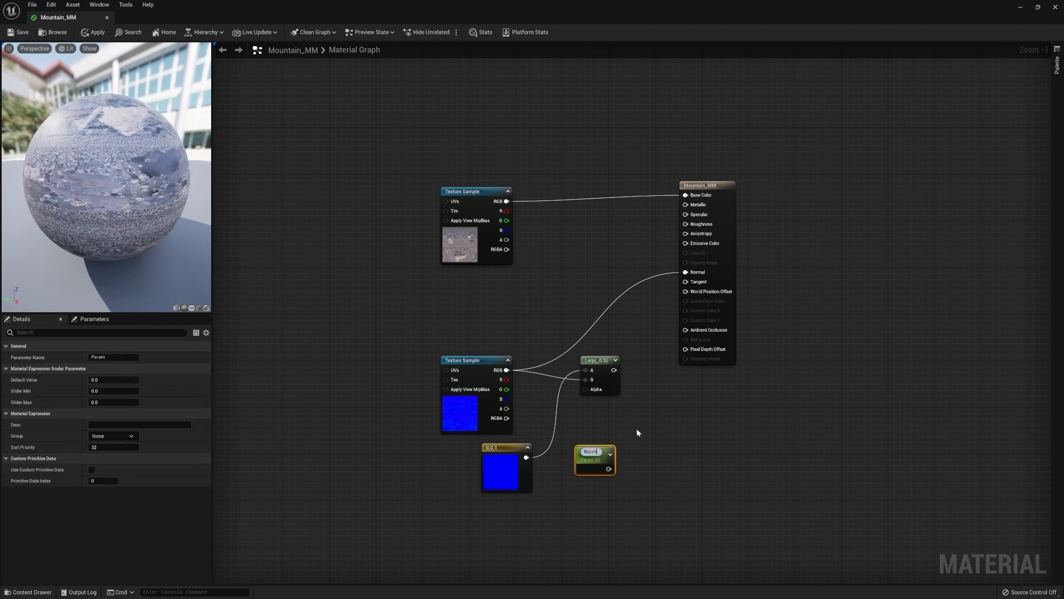
{"action": "type", "text": "al Intenseity"}
{"action": "key", "text": "Return"}
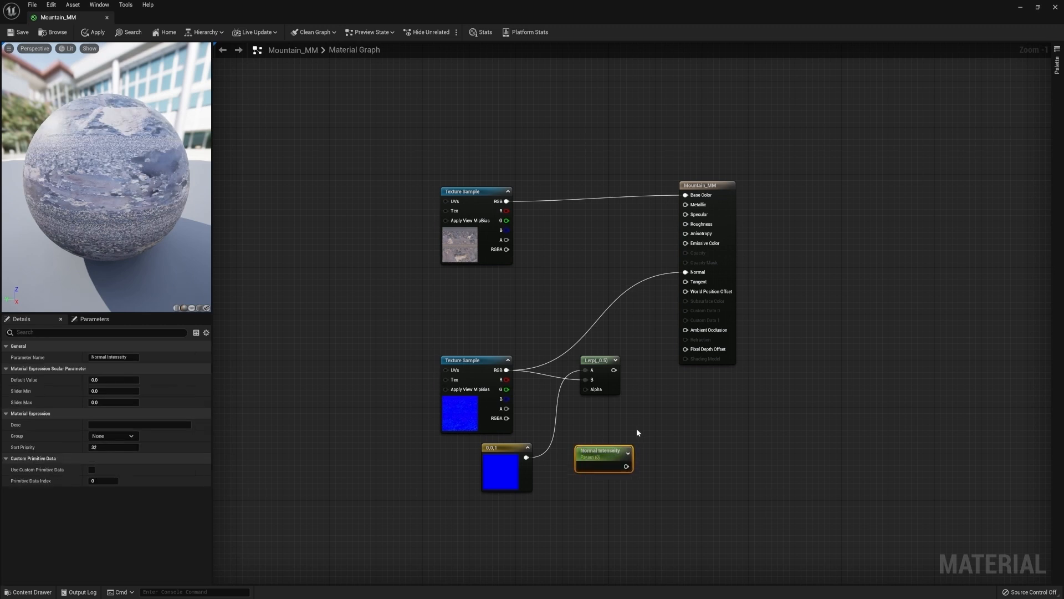
{"action": "left_click_drag", "start_coordinate": [625, 467], "coordinate": [687, 272]}
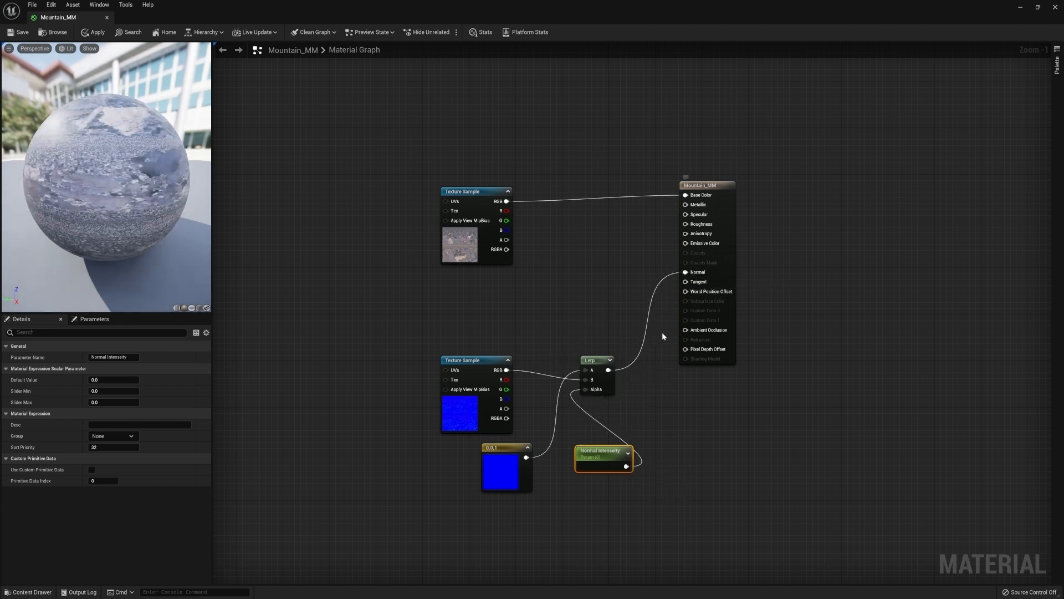
{"action": "left_click_drag", "start_coordinate": [500, 447], "coordinate": [459, 451]}
{"action": "left_click_drag", "start_coordinate": [603, 452], "coordinate": [549, 450]}
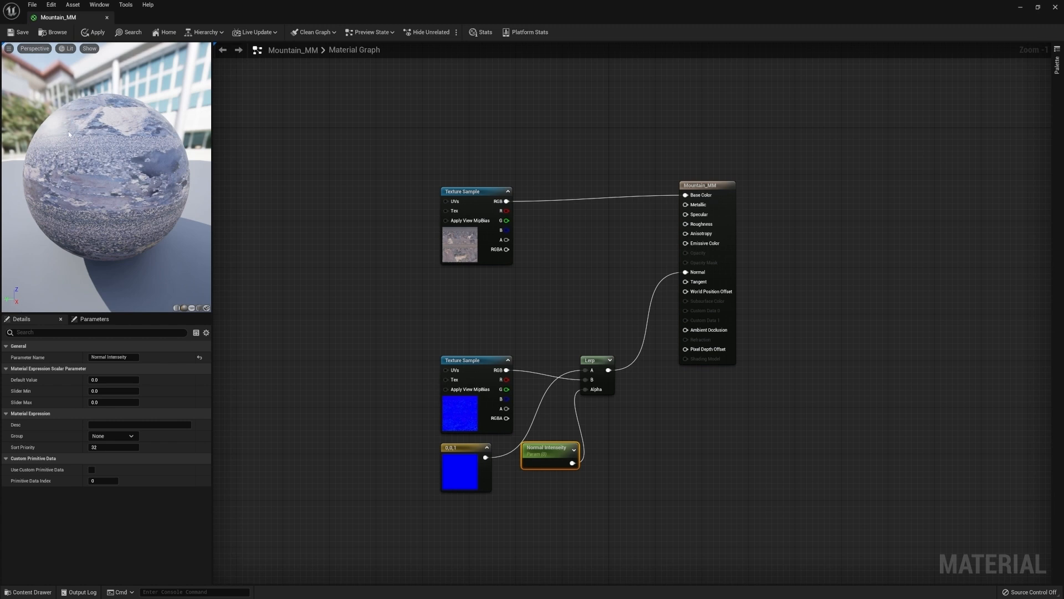
Set the Normal Intensity default value to 1 after trying 20 and 100
{"action": "type", "text": "20"}
{"action": "key", "text": "Return"}
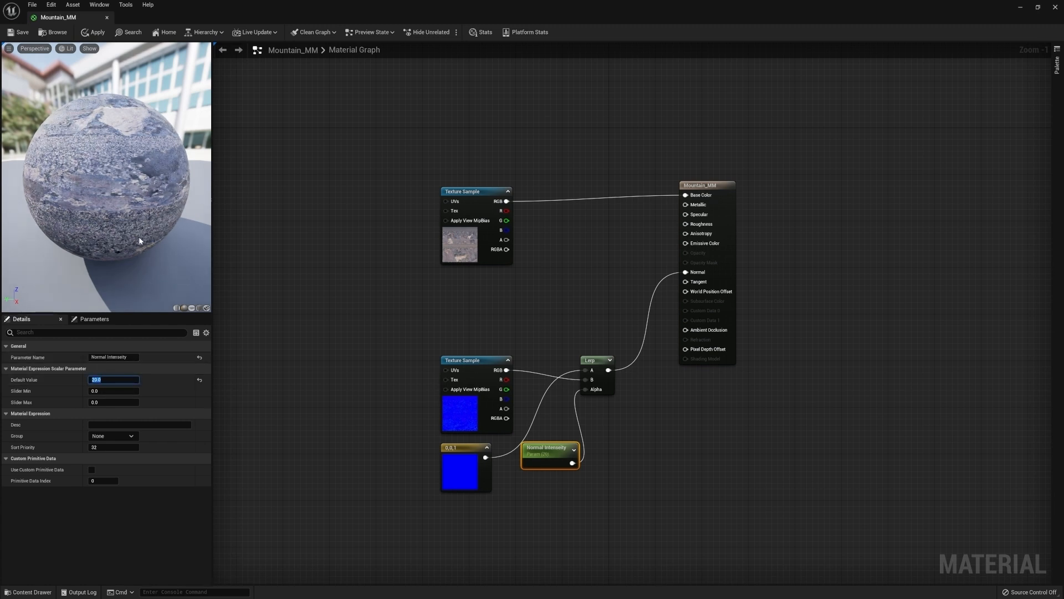
{"action": "type", "text": "100"}
{"action": "key", "text": "Return"}
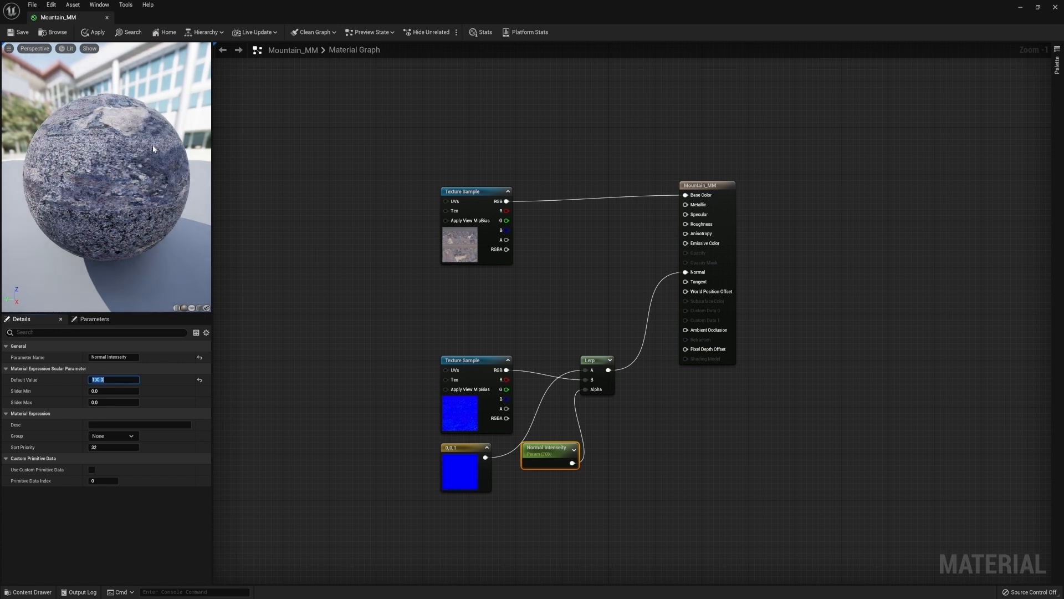
{"action": "type", "text": "1"}
{"action": "key", "text": "Return"}
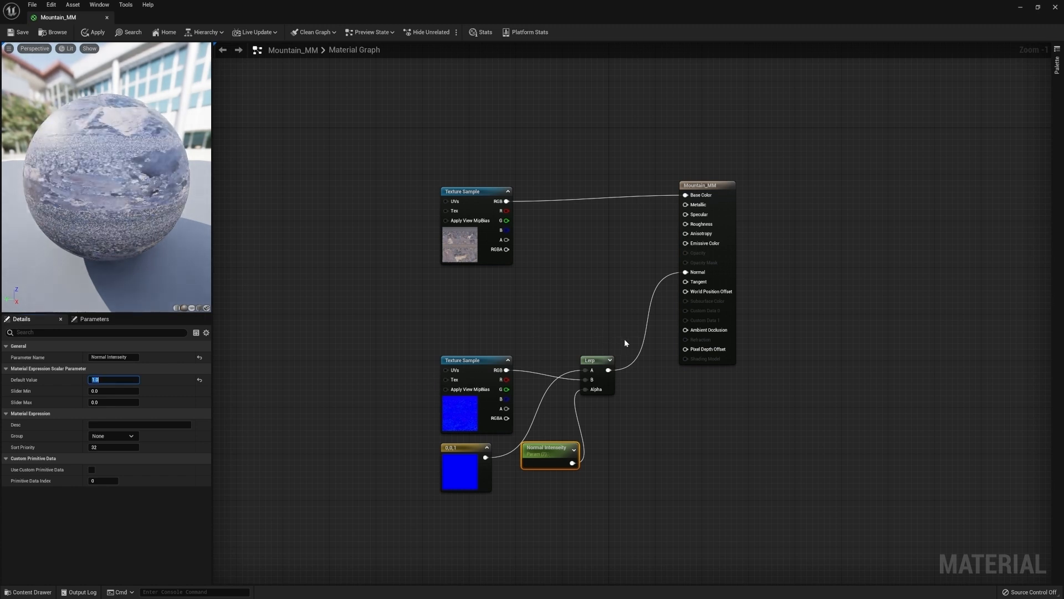
Group the normal-related nodes into a comment box titled Normal
{"action": "left_click_drag", "start_coordinate": [417, 508], "coordinate": [621, 330]}
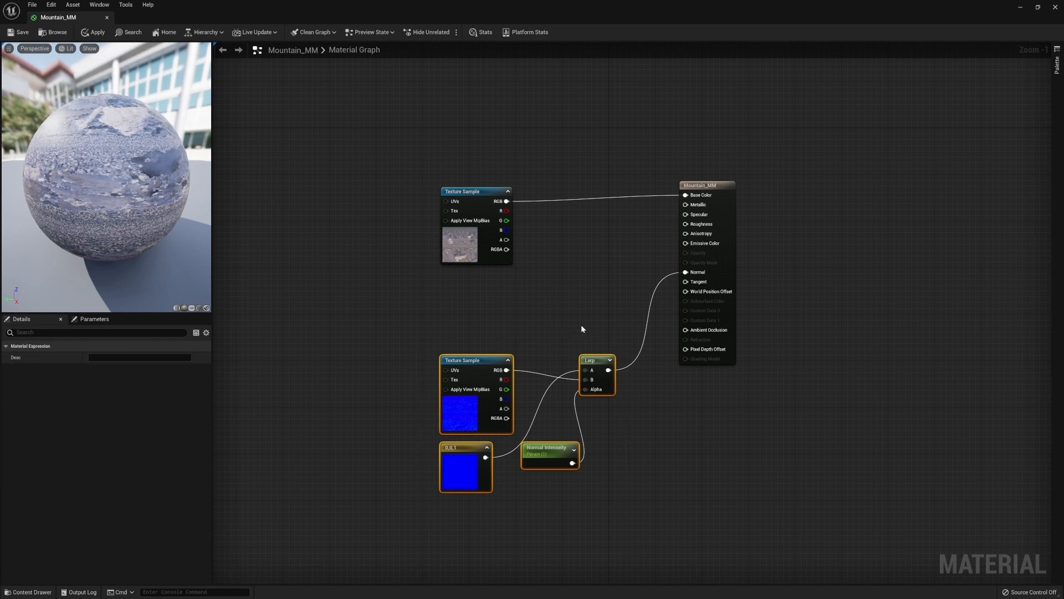
{"action": "key", "text": "c"}
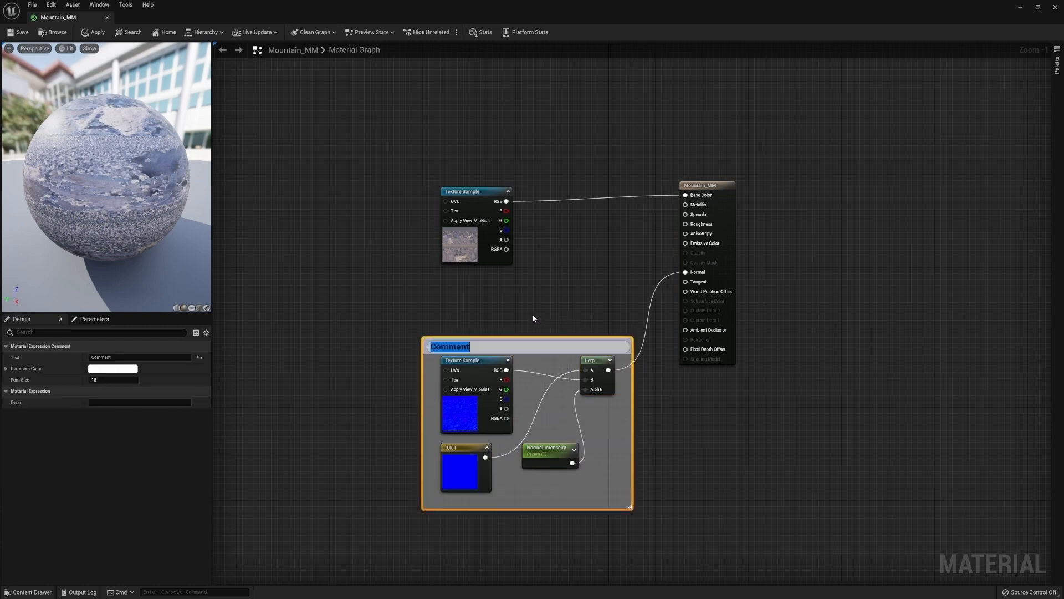
{"action": "type", "text": "Normal"}
{"action": "key", "text": "Return"}
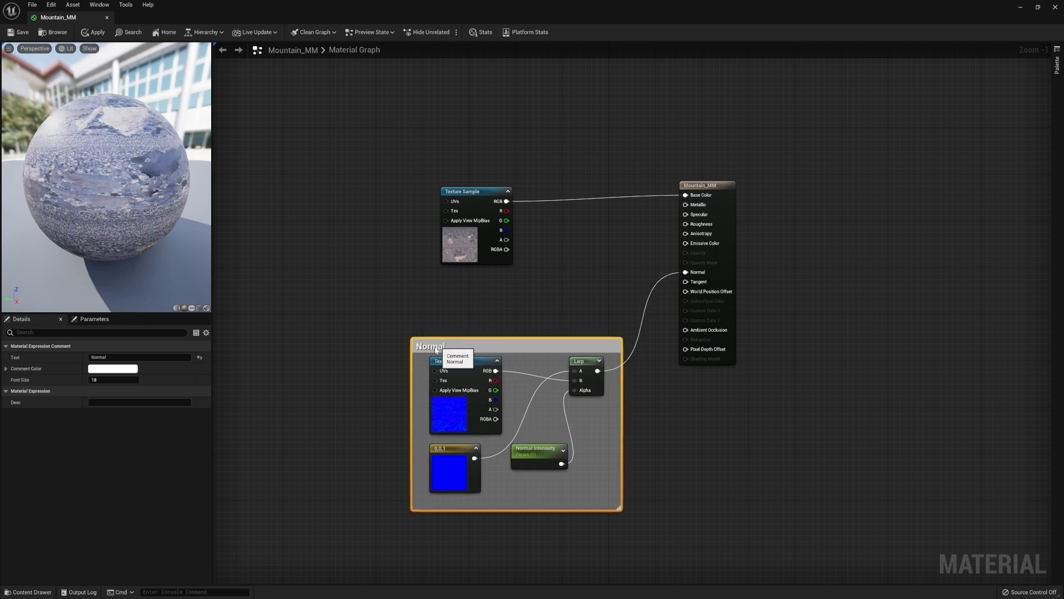
Rearrange the Normal comment, diffuse texture and material output node to tidy the graph layout
{"action": "left_click_drag", "start_coordinate": [450, 357], "coordinate": [364, 388]}
{"action": "left_click", "coordinate": [432, 302]}
{"action": "left_click_drag", "start_coordinate": [464, 195], "coordinate": [375, 178]}
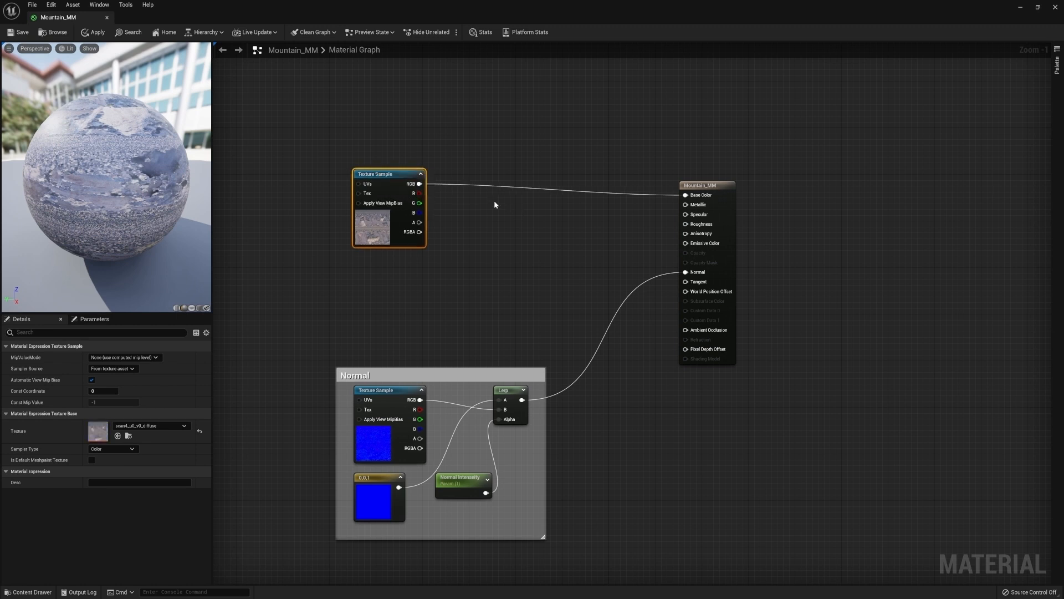
{"action": "left_click", "coordinate": [515, 201]}
{"action": "scroll", "coordinate": [521, 212], "scroll_direction": "up", "scroll_amount": 1}
{"action": "right_click_drag", "start_coordinate": [521, 201], "coordinate": [508, 220]}
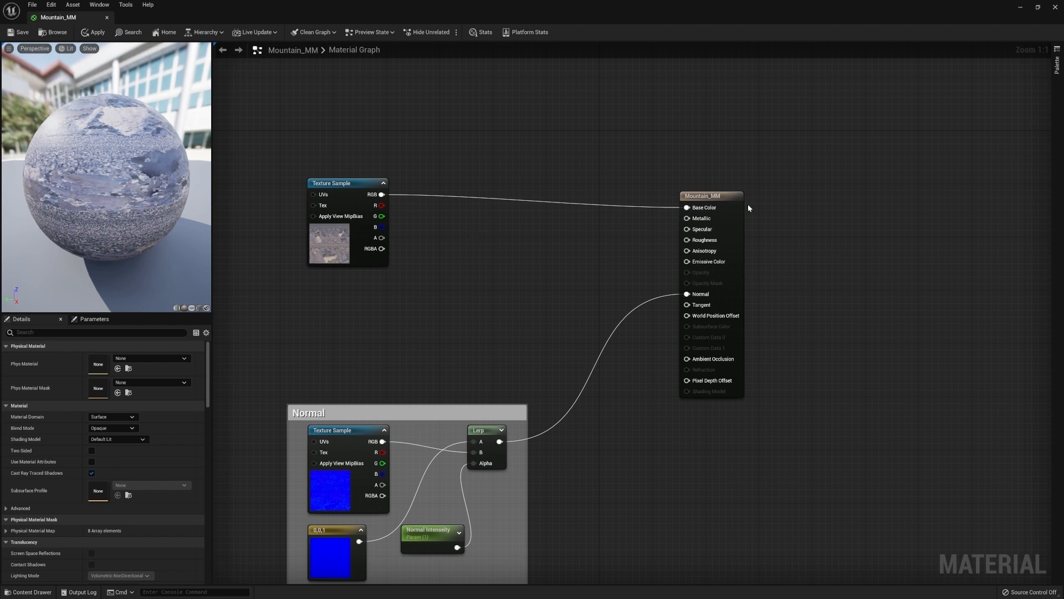
{"action": "left_click_drag", "start_coordinate": [713, 193], "coordinate": [818, 186]}
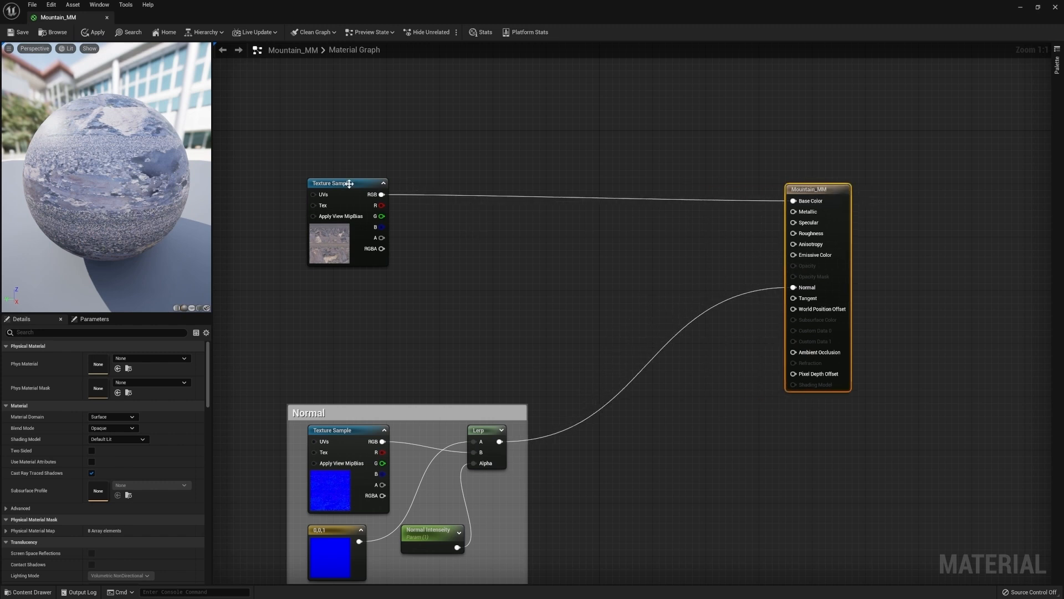
{"action": "left_click_drag", "start_coordinate": [362, 183], "coordinate": [343, 184]}
Disconnect the diffuse texture's RGB from Base Color
{"action": "left_click", "coordinate": [436, 214]}
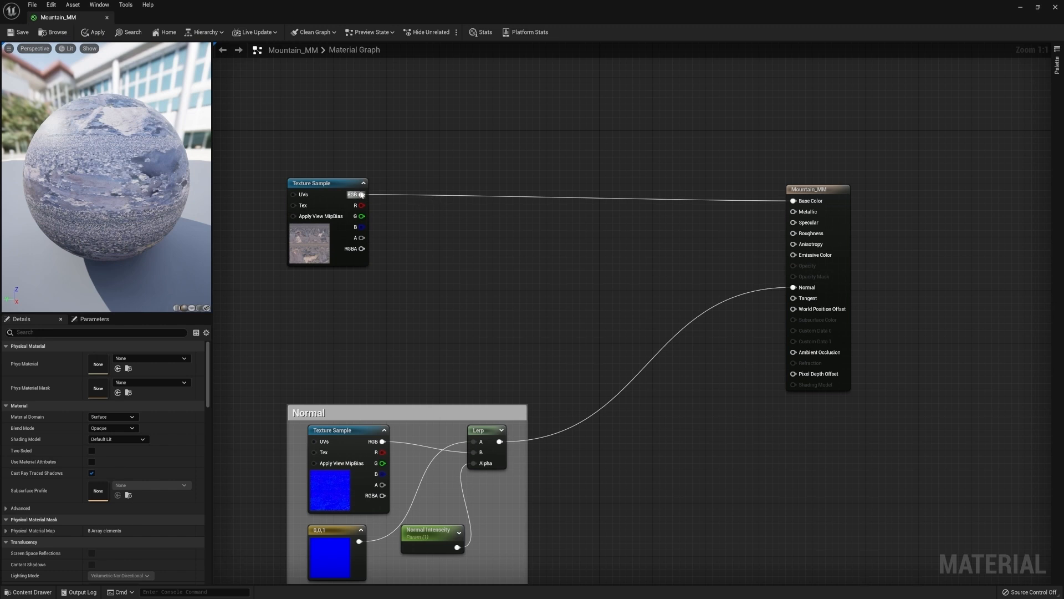
{"action": "left_click_drag", "start_coordinate": [361, 195], "coordinate": [450, 203], "text": "ctrl"}
{"action": "left_click", "coordinate": [485, 176]}
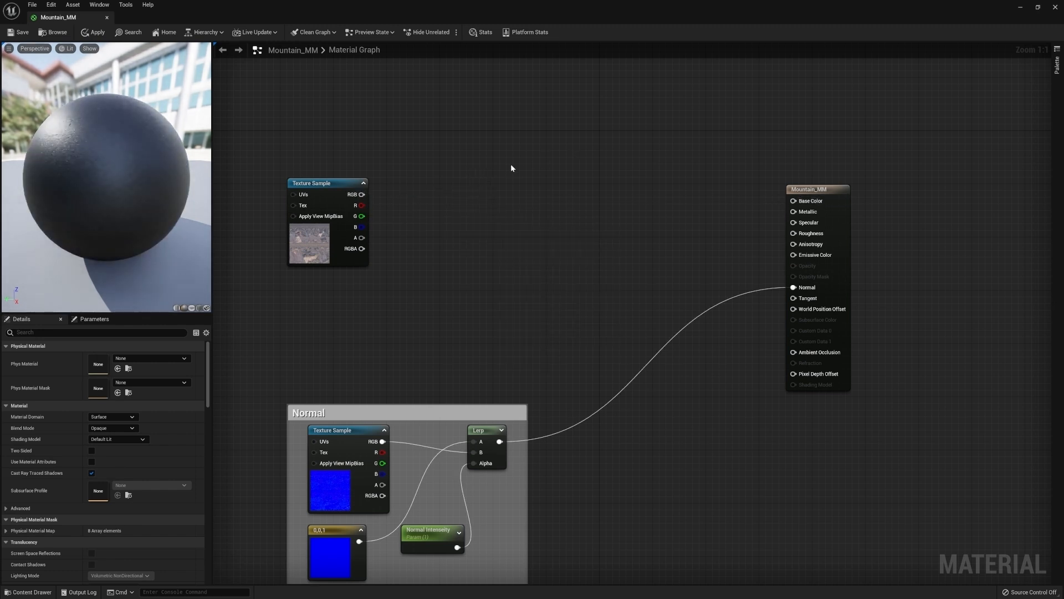
Add a Constant3Vector beside the diffuse texture and set its colour to white (1,1,1)
{"action": "left_click", "coordinate": [437, 217]}
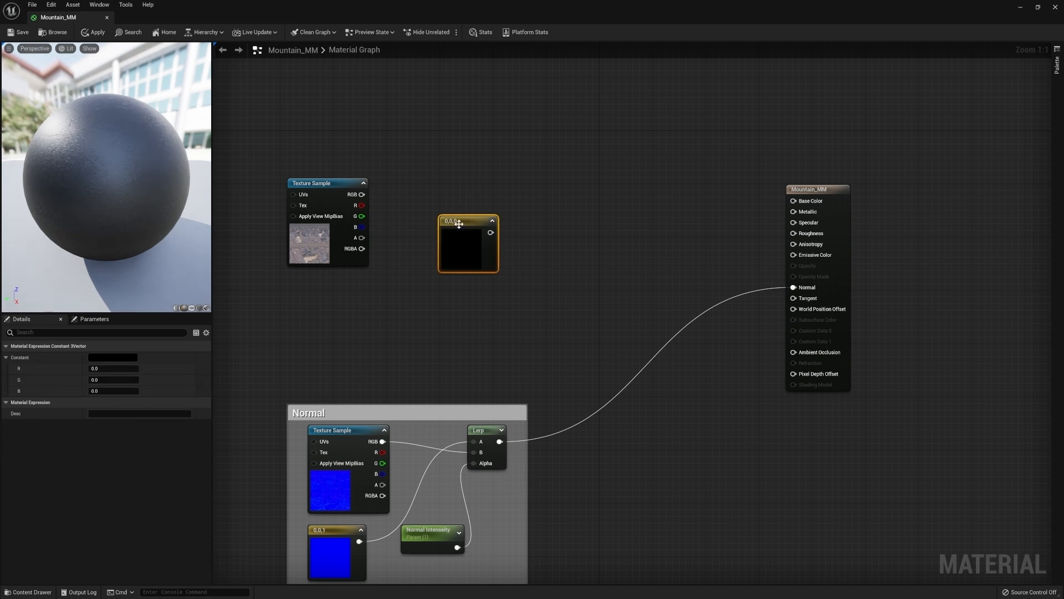
{"action": "left_click_drag", "start_coordinate": [462, 224], "coordinate": [450, 211]}
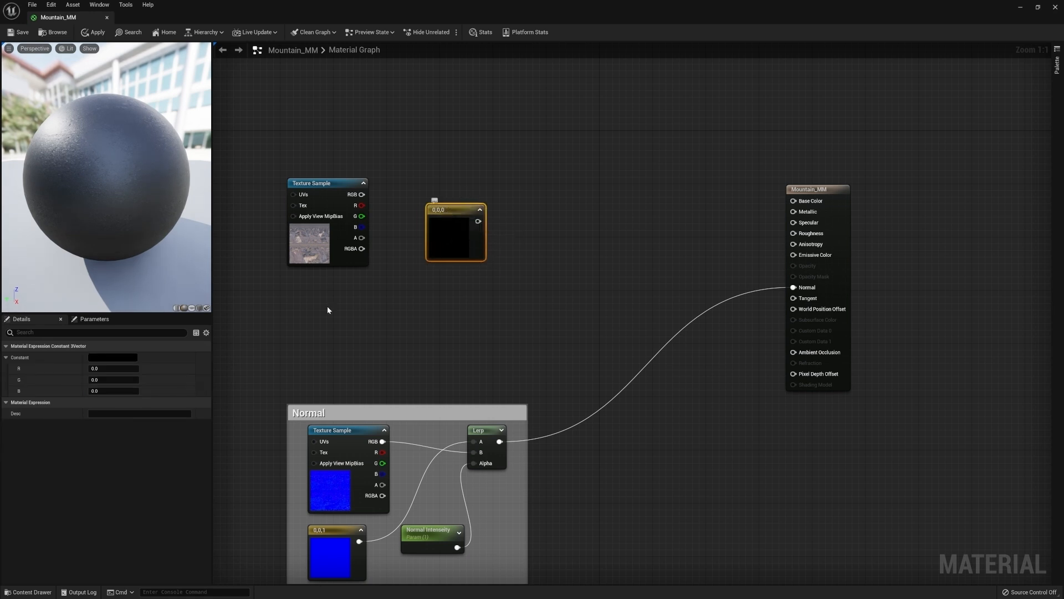
{"action": "left_click", "coordinate": [111, 358]}
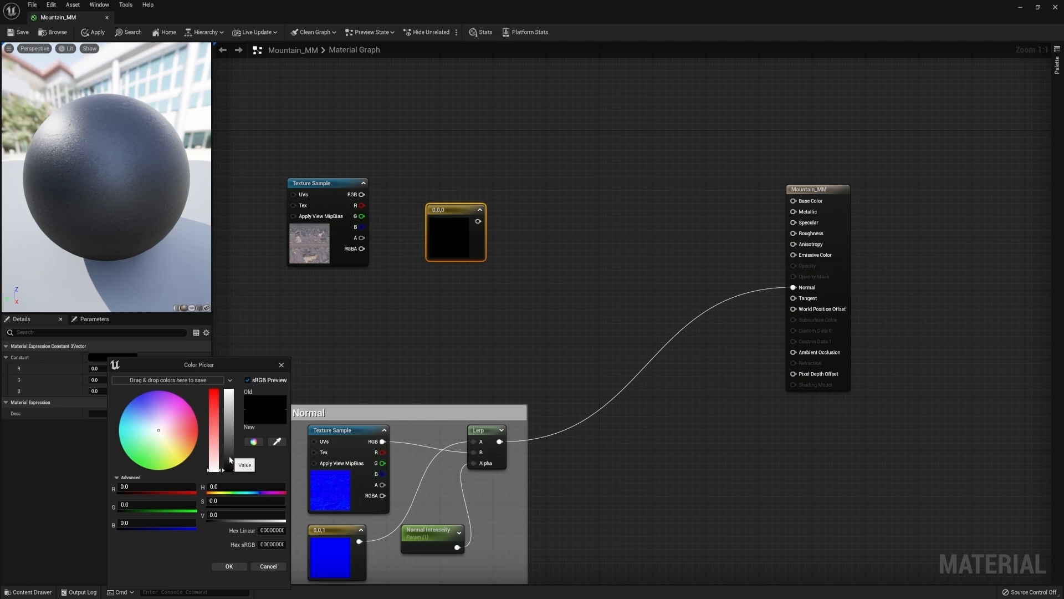
{"action": "left_click_drag", "start_coordinate": [232, 458], "coordinate": [235, 388]}
{"action": "left_click", "coordinate": [228, 567]}
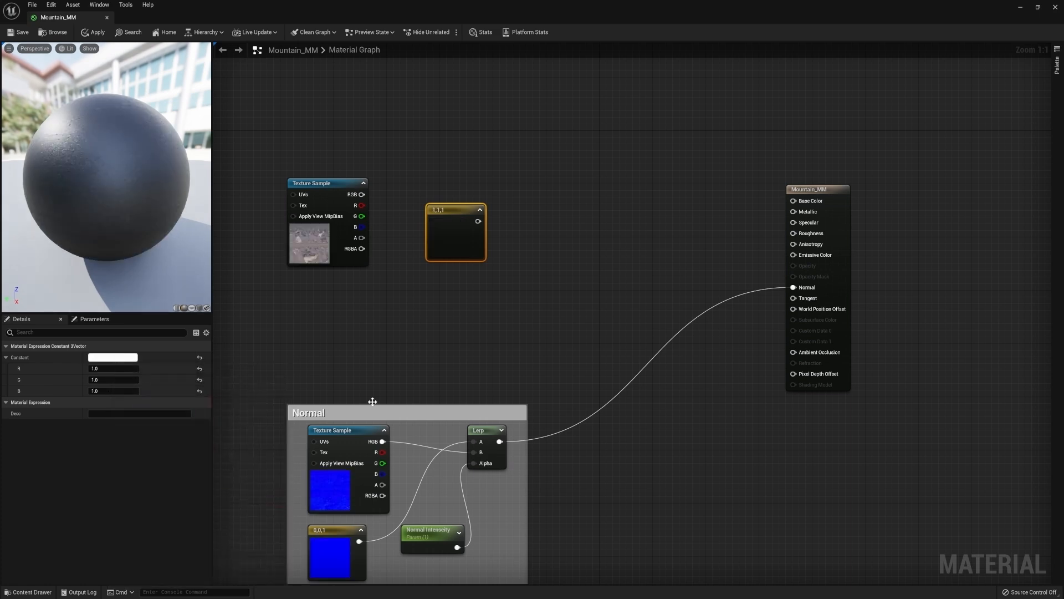
{"action": "left_click_drag", "start_coordinate": [450, 211], "coordinate": [432, 217]}
Multiply the diffuse texture by the white constant and connect the Multiply output to Base Color
{"action": "left_click", "coordinate": [341, 184]}
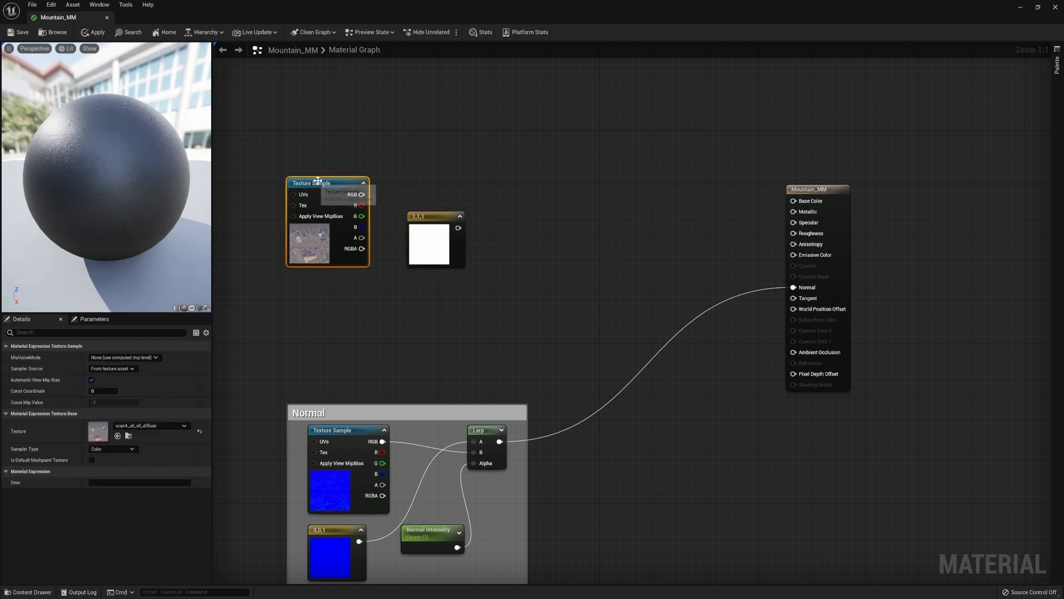
{"action": "key", "text": "m"}
{"action": "left_click", "coordinate": [527, 191]}
{"action": "left_click", "coordinate": [495, 190]}
{"action": "mouse_move", "coordinate": [424, 215]}
{"action": "left_mouse_down"}
{"action": "mouse_move", "coordinate": [487, 232]}
{"action": "mouse_move", "coordinate": [535, 219]}
{"action": "mouse_move", "coordinate": [361, 194]}
{"action": "mouse_move", "coordinate": [408, 220]}
{"action": "left_mouse_up"}
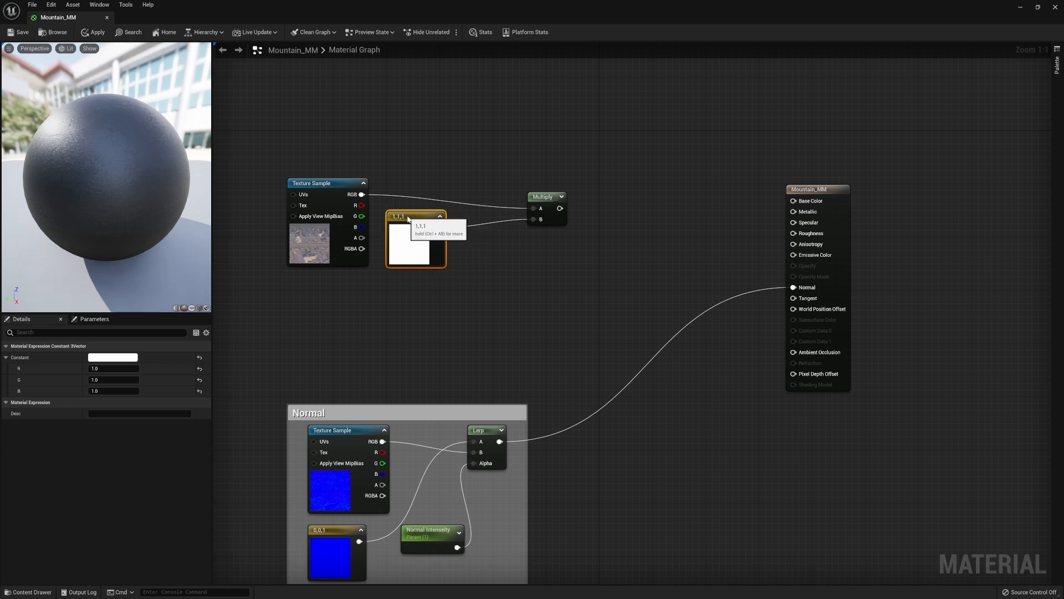
{"action": "left_click_drag", "start_coordinate": [544, 197], "coordinate": [793, 201]}
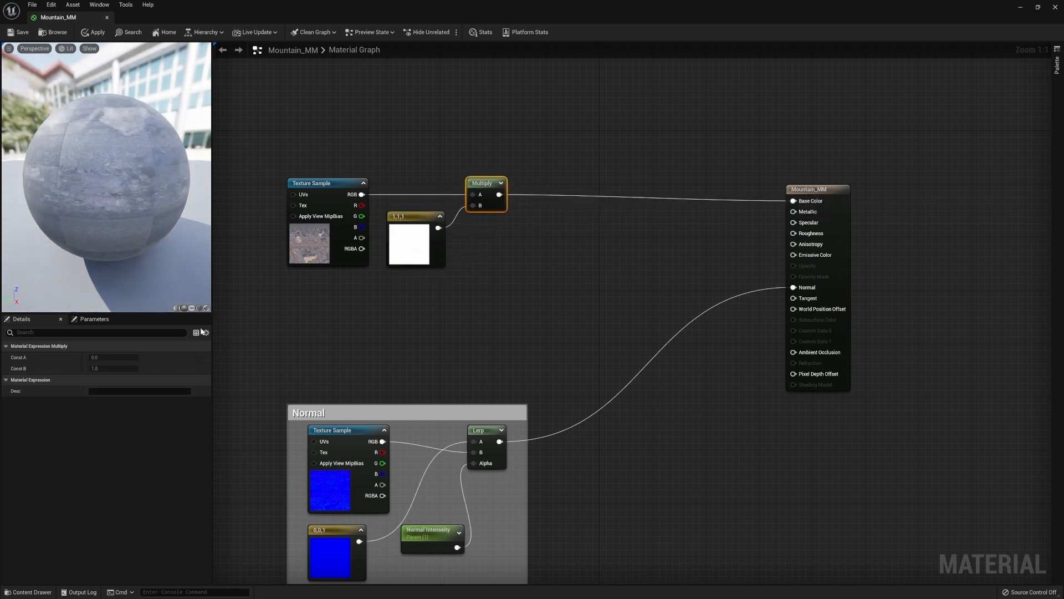
Try an orange colour on the white constant, then set it back to white
{"action": "left_click", "coordinate": [410, 244]}
{"action": "left_click", "coordinate": [112, 357]}
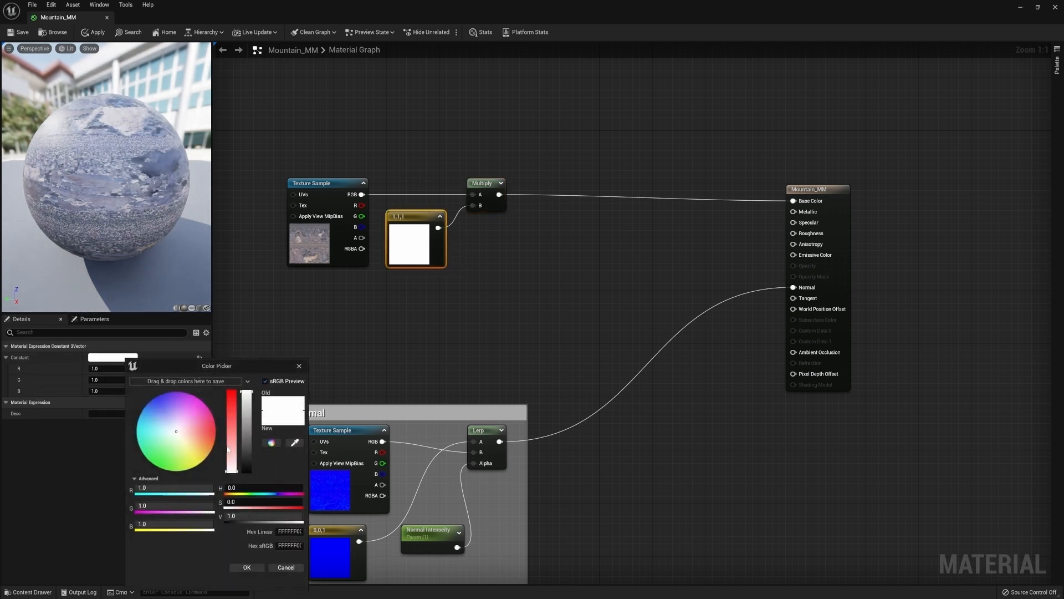
{"action": "left_click", "coordinate": [202, 443]}
{"action": "left_click", "coordinate": [244, 567]}
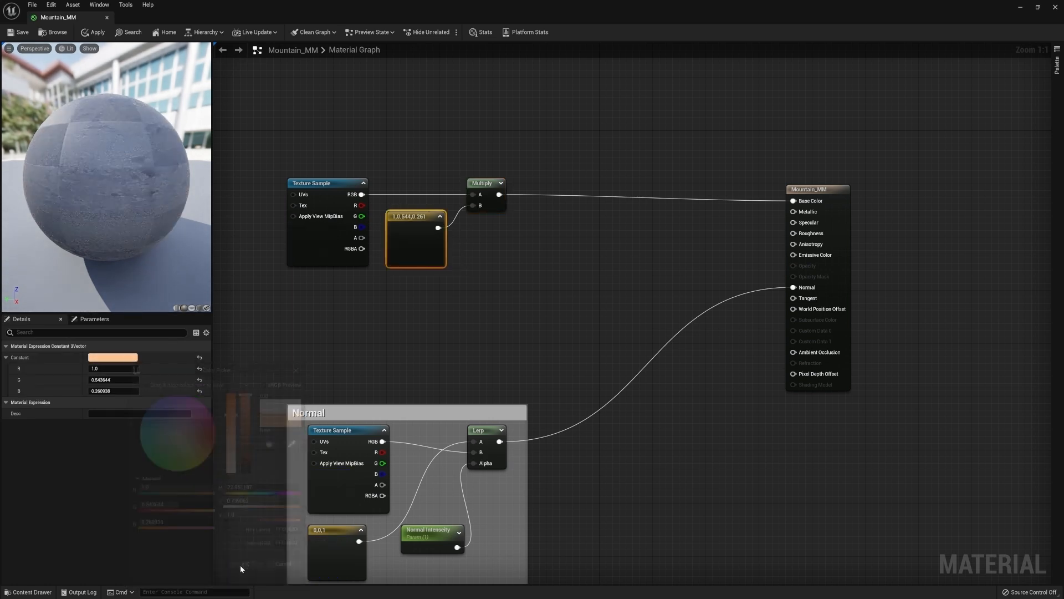
{"action": "left_click", "coordinate": [125, 360]}
{"action": "left_click_drag", "start_coordinate": [232, 463], "coordinate": [233, 480]}
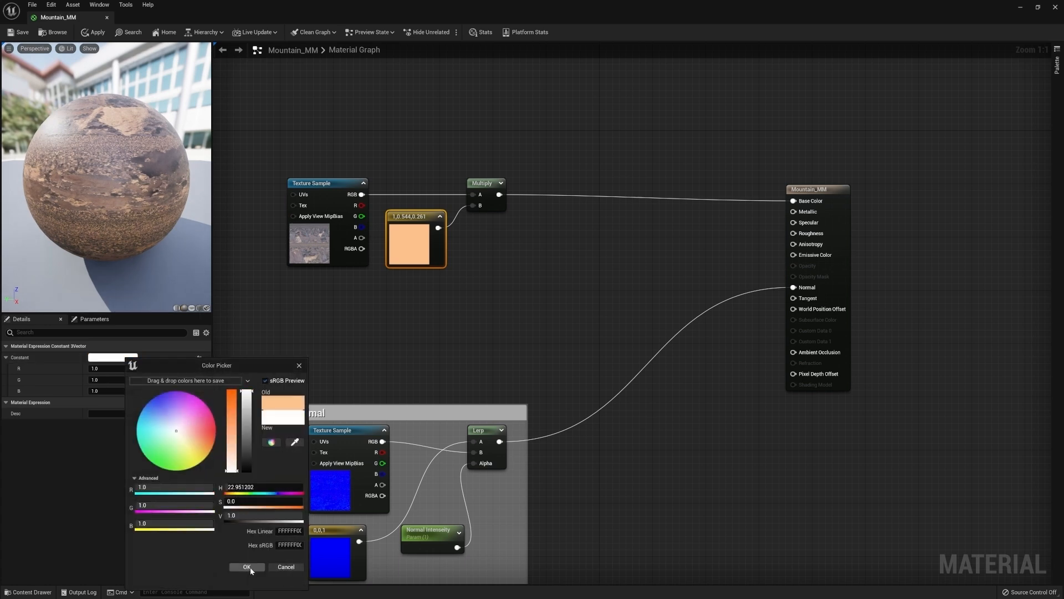
{"action": "left_click", "coordinate": [248, 566]}
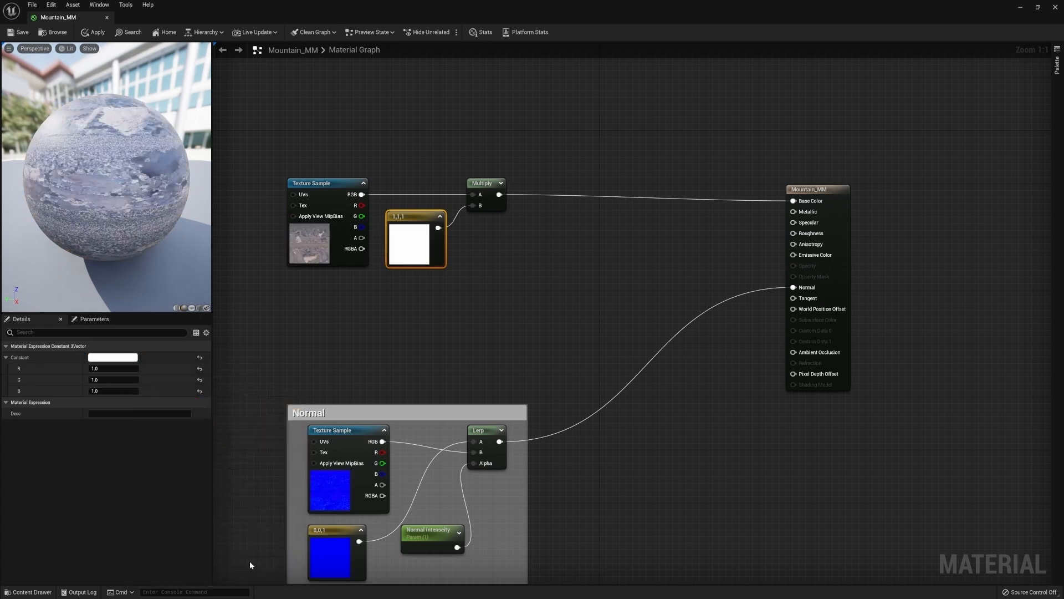
Add a Lerp node after the Multiply, feeding the Multiply into A and the texture's R channel into B
{"action": "left_click", "coordinate": [488, 264]}
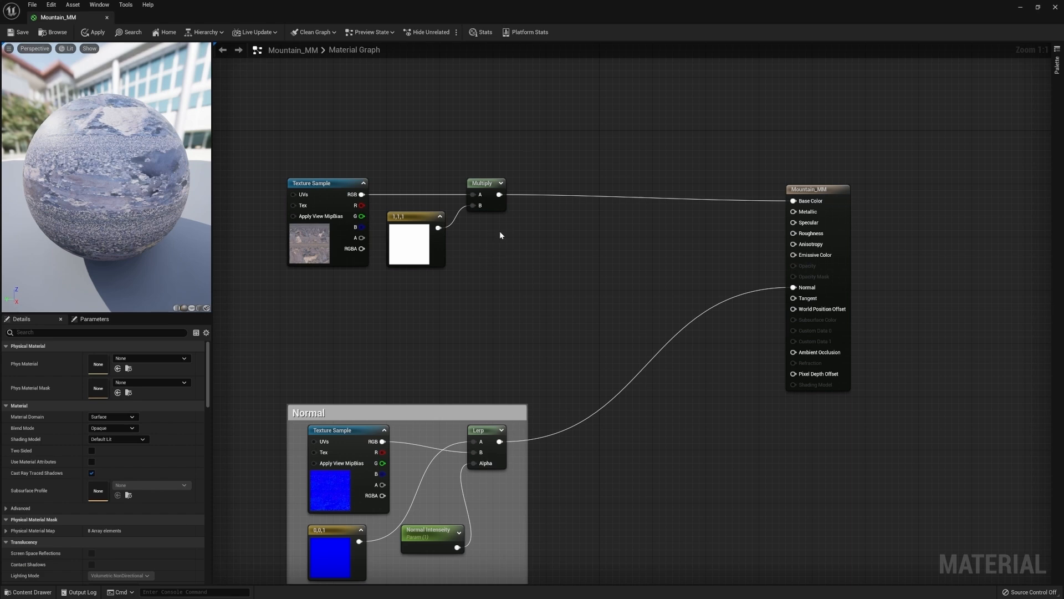
{"action": "key", "text": "l"}
{"action": "left_click", "coordinate": [562, 225]}
{"action": "left_click", "coordinate": [566, 211]}
{"action": "mouse_move", "coordinate": [578, 232]}
{"action": "left_mouse_down"}
{"action": "mouse_move", "coordinate": [563, 217]}
{"action": "mouse_move", "coordinate": [569, 225]}
{"action": "left_mouse_up"}
{"action": "left_click_drag", "start_coordinate": [570, 230], "coordinate": [569, 237]}
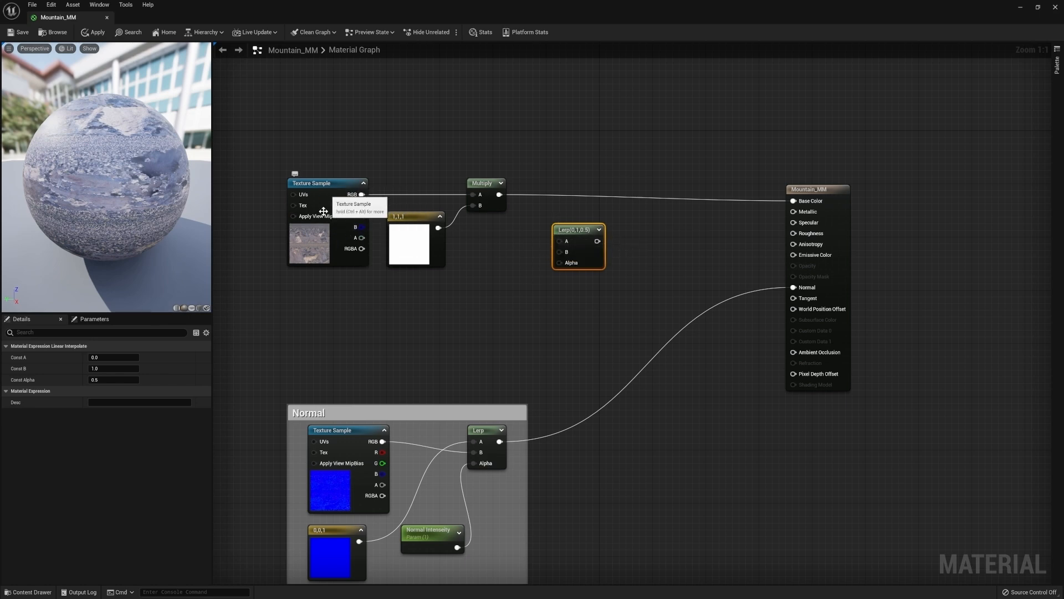
{"action": "left_click_drag", "start_coordinate": [499, 194], "coordinate": [579, 230]}
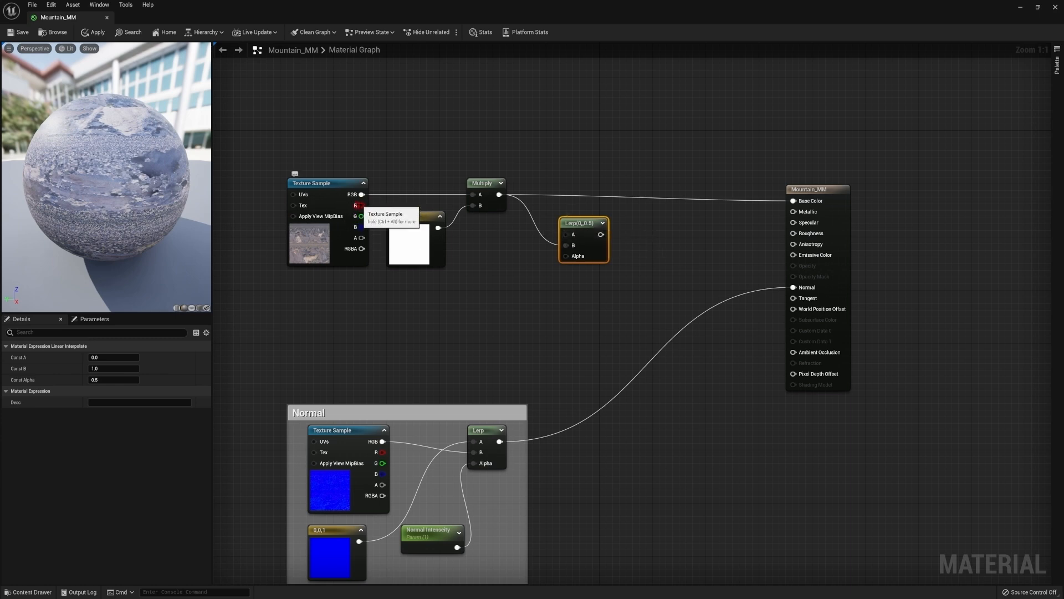
{"action": "left_click_drag", "start_coordinate": [360, 205], "coordinate": [489, 219]}
{"action": "left_click_drag", "start_coordinate": [566, 234], "coordinate": [577, 193]}
{"action": "left_click", "coordinate": [550, 247]}
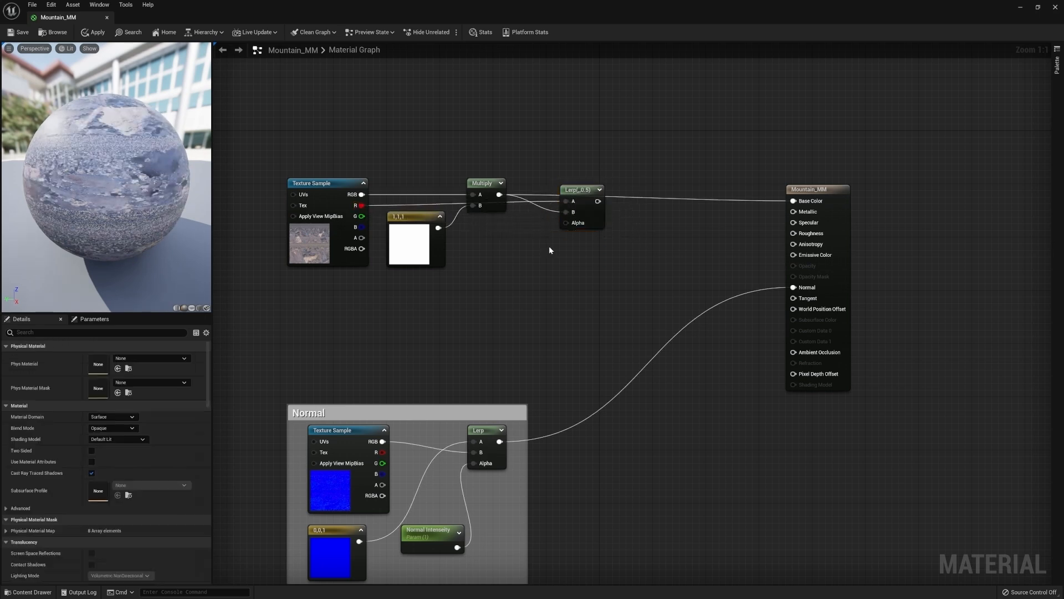
Add a scalar parameter named Saturation driving the Lerp's Alpha, and wire the Lerp output to Base Color
{"action": "left_click", "coordinate": [498, 262]}
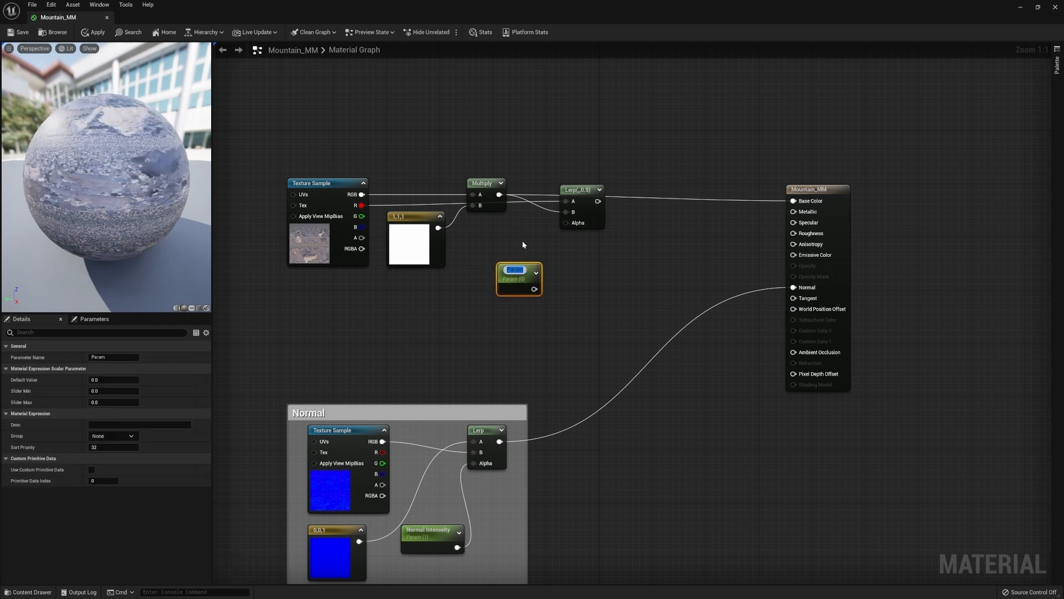
{"action": "type", "text": "Saturation"}
{"action": "key", "text": "Return"}
{"action": "left_click_drag", "start_coordinate": [536, 286], "coordinate": [571, 226]}
{"action": "left_click_drag", "start_coordinate": [513, 274], "coordinate": [495, 248]}
{"action": "left_click_drag", "start_coordinate": [592, 202], "coordinate": [793, 201]}
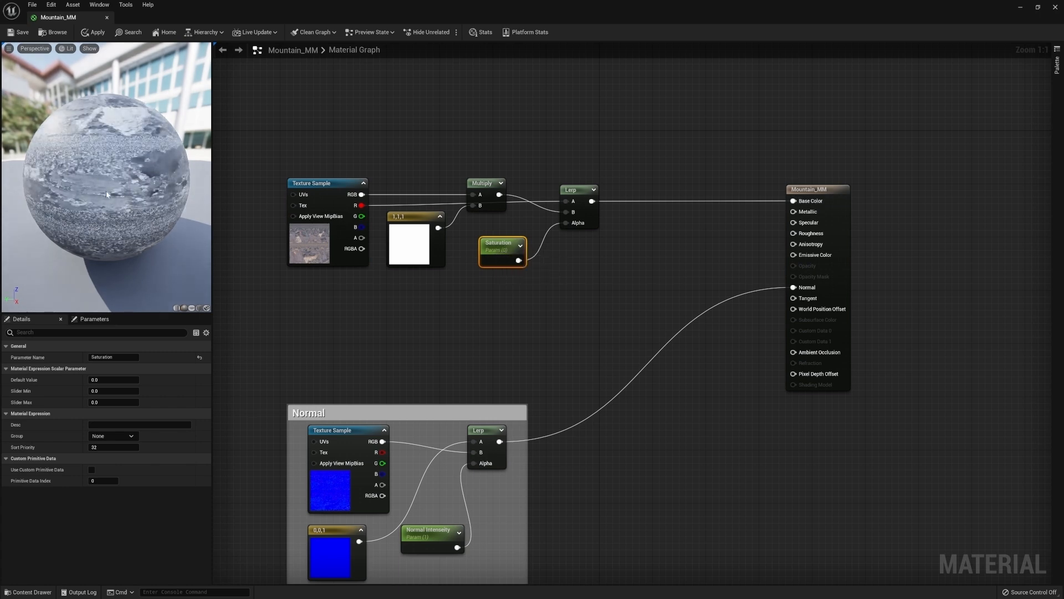
Set the Saturation parameter's default value to 1
{"action": "left_click", "coordinate": [94, 379]}
{"action": "type", "text": "20"}
{"action": "key", "text": "Return"}
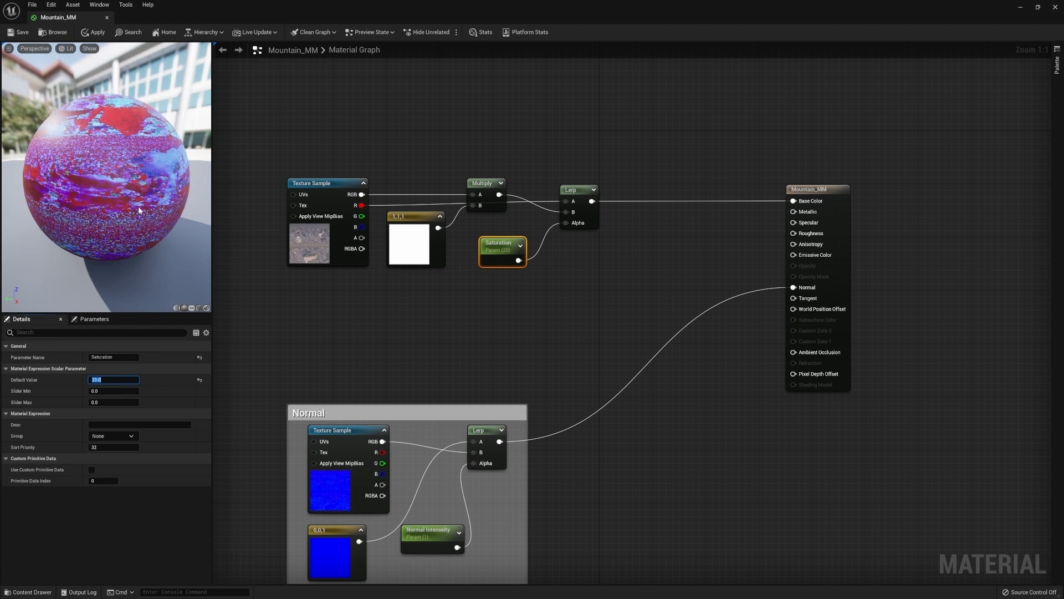
{"action": "type", "text": "1"}
{"action": "key", "text": "Return"}
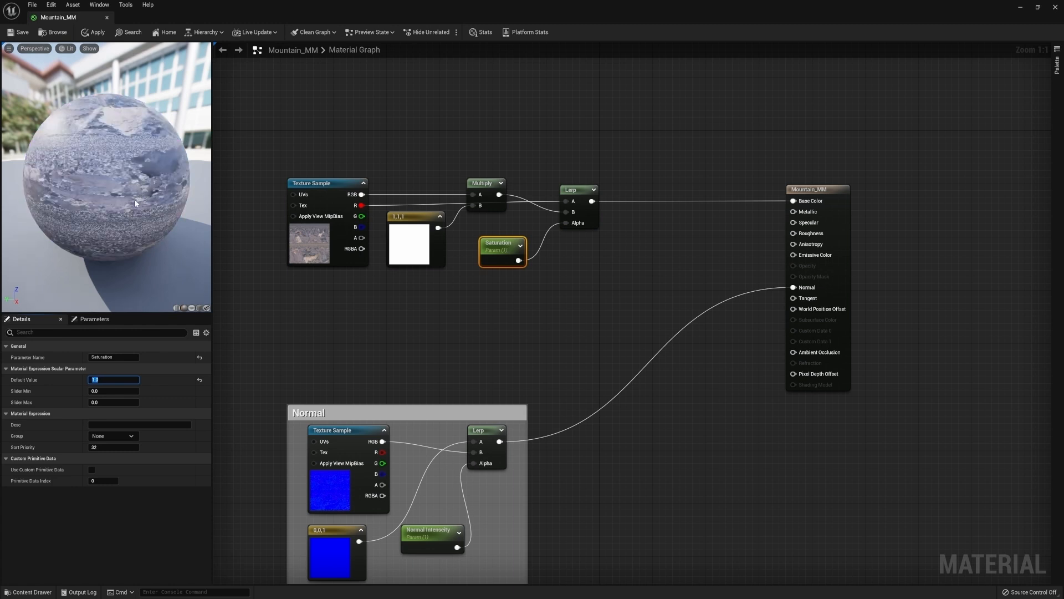
Insert a second Multiply node between the Lerp and Base Color
{"action": "left_click", "coordinate": [635, 238]}
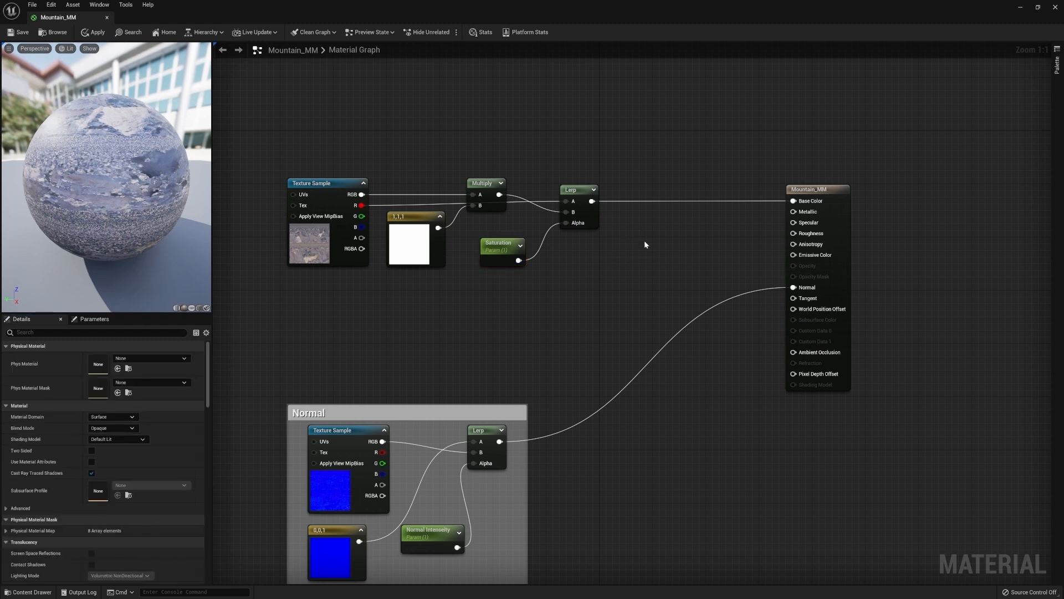
{"action": "left_click", "coordinate": [680, 221]}
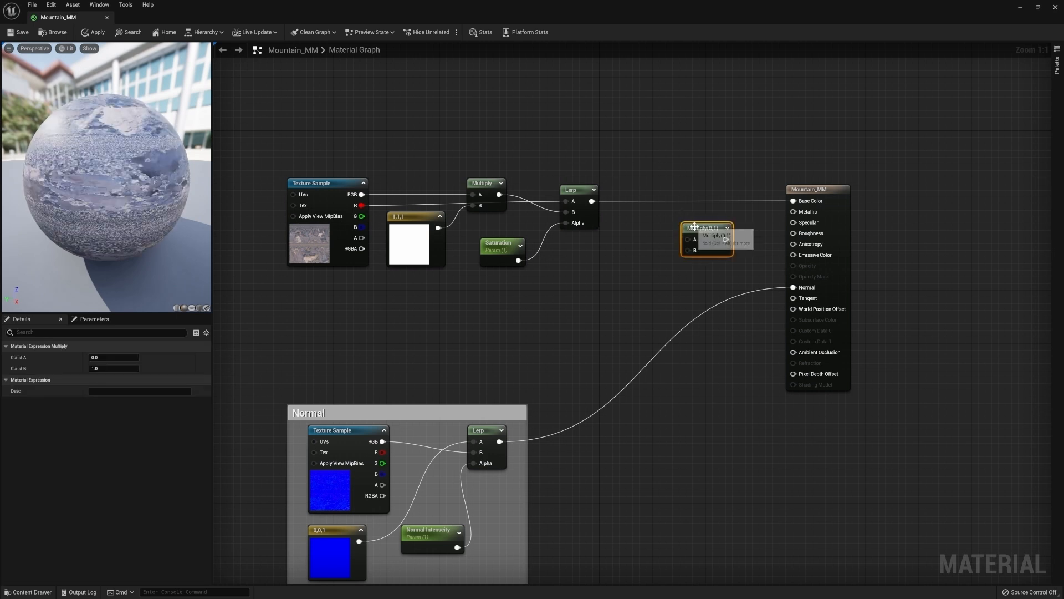
{"action": "left_click_drag", "start_coordinate": [592, 202], "coordinate": [793, 201]}
{"action": "left_click_drag", "start_coordinate": [704, 221], "coordinate": [684, 195]}
{"action": "left_click", "coordinate": [653, 242]}
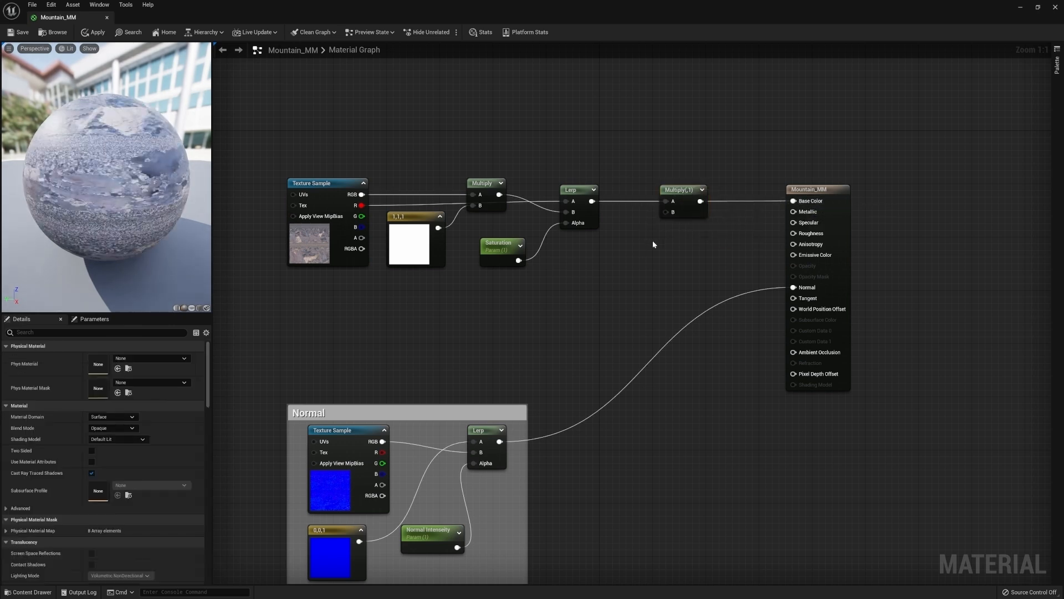
Add a scalar parameter named Brightness into the second Multiply's B input with a default value of 1
{"action": "left_click", "coordinate": [616, 252]}
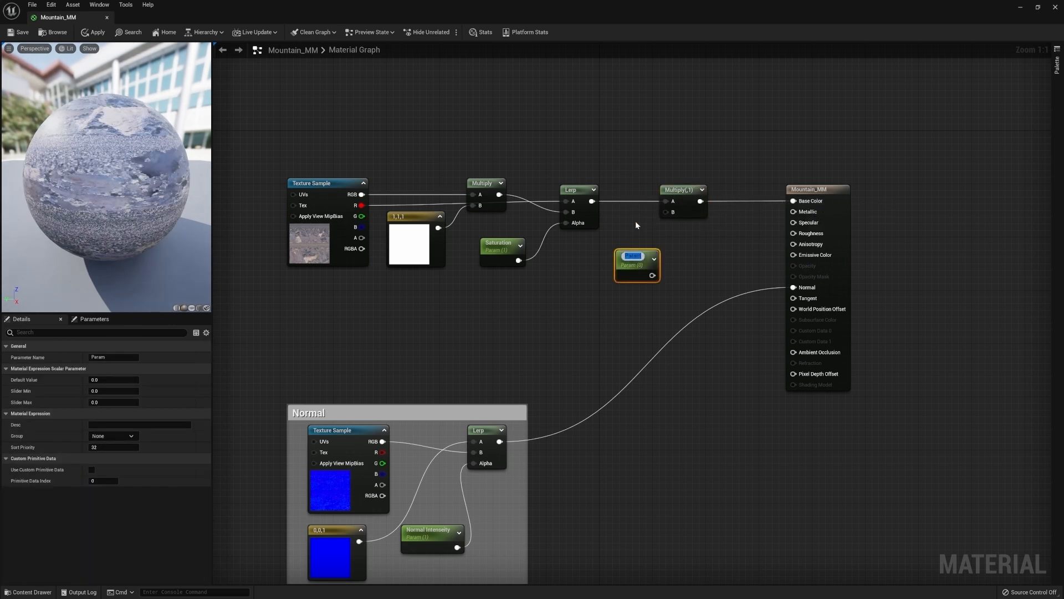
{"action": "type", "text": "Brightness"}
{"action": "key", "text": "Return"}
{"action": "left_click_drag", "start_coordinate": [655, 272], "coordinate": [666, 212]}
{"action": "left_click_drag", "start_coordinate": [659, 265], "coordinate": [644, 253]}
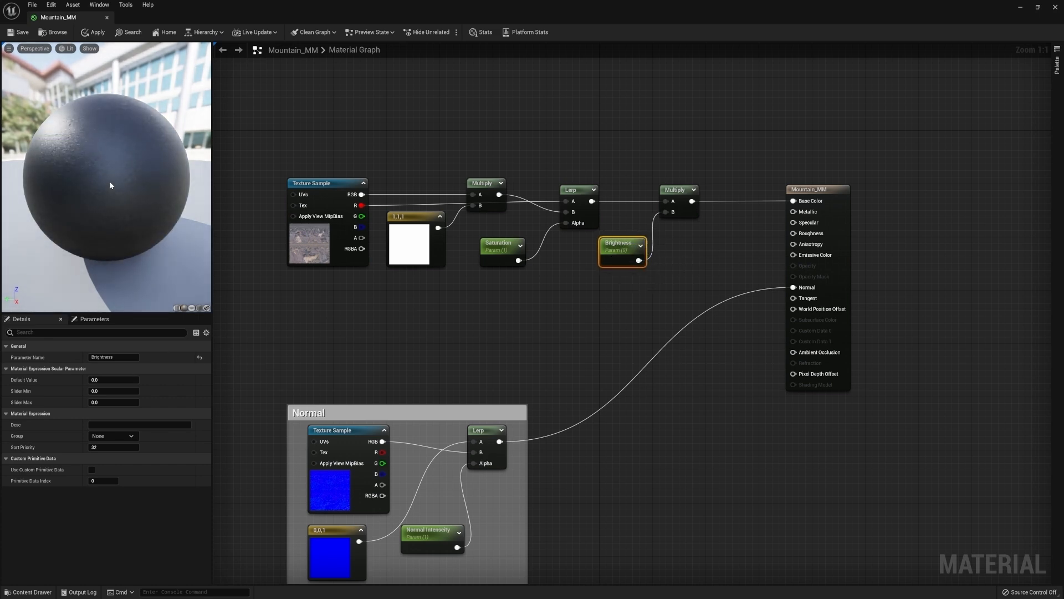
{"action": "left_click", "coordinate": [111, 380]}
{"action": "type", "text": "1"}
{"action": "key", "text": "Return"}
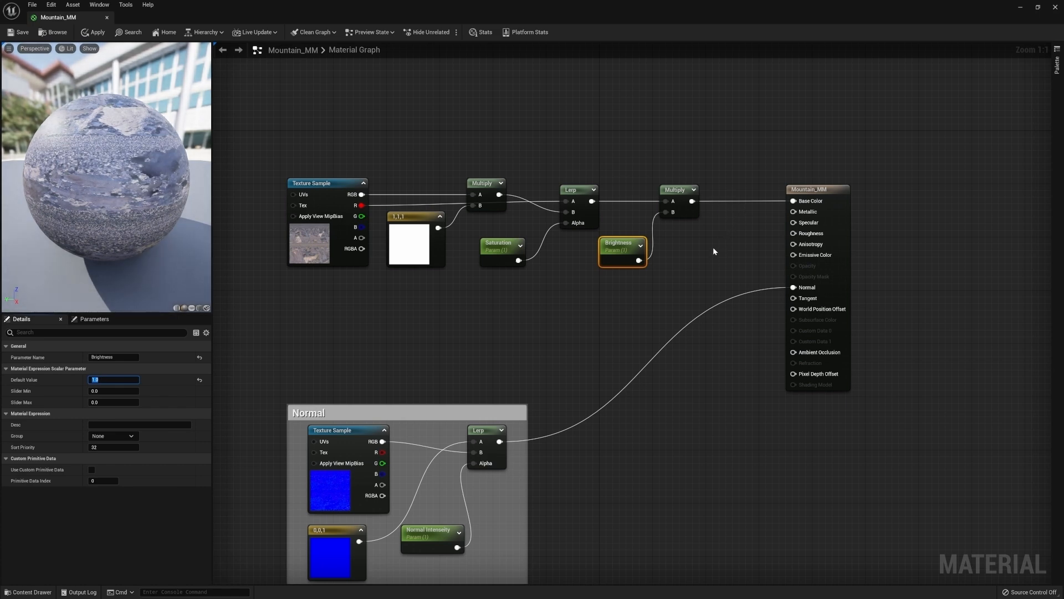
Convert the white constant into a vector parameter named Tint
{"action": "left_click", "coordinate": [422, 219]}
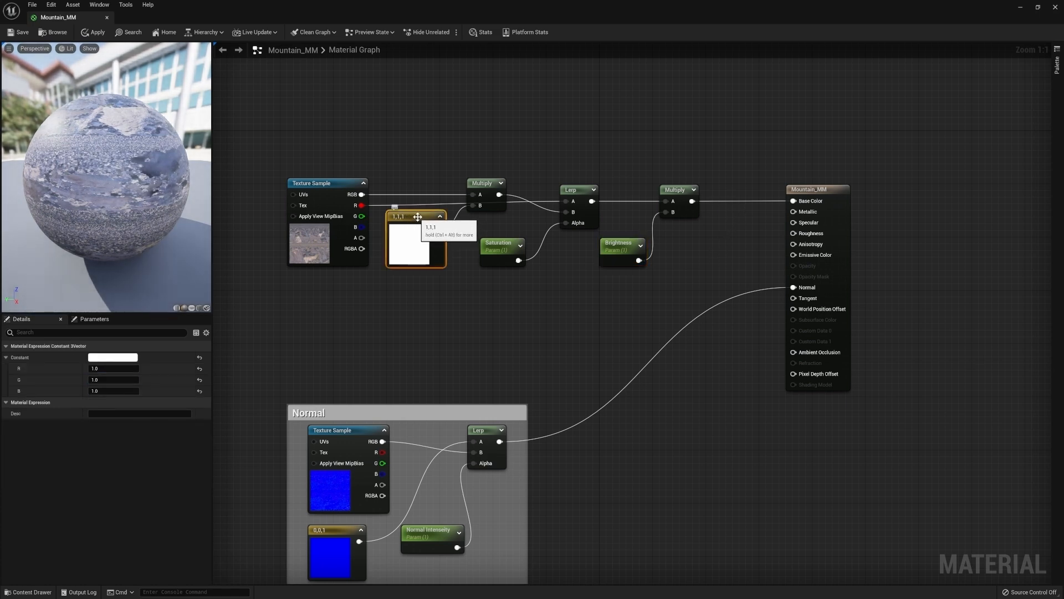
{"action": "right_click", "coordinate": [419, 217]}
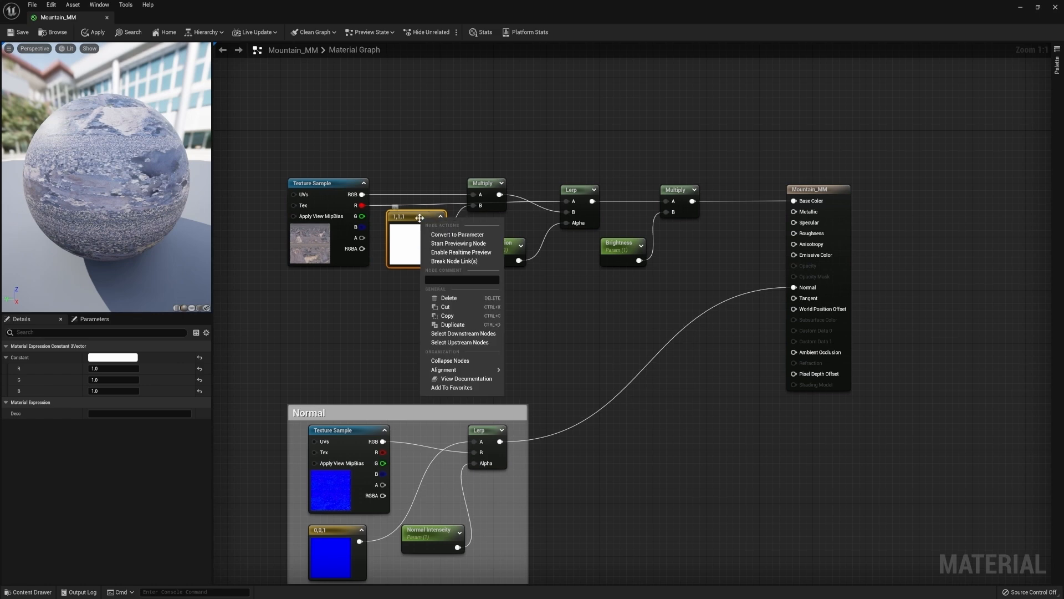
{"action": "left_click", "coordinate": [475, 235]}
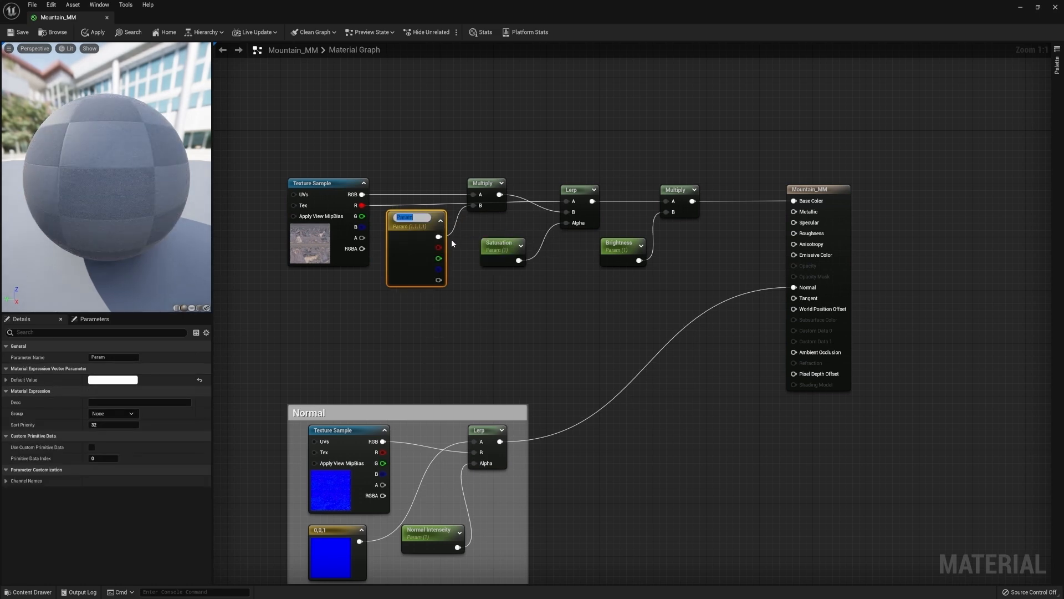
{"action": "type", "text": "Tint"}
{"action": "key", "text": "Return"}
Group the albedo nodes in a comment named Albedo and rearrange the Albedo and Normal groups
{"action": "left_click_drag", "start_coordinate": [285, 307], "coordinate": [674, 168]}
{"action": "key", "text": "c"}
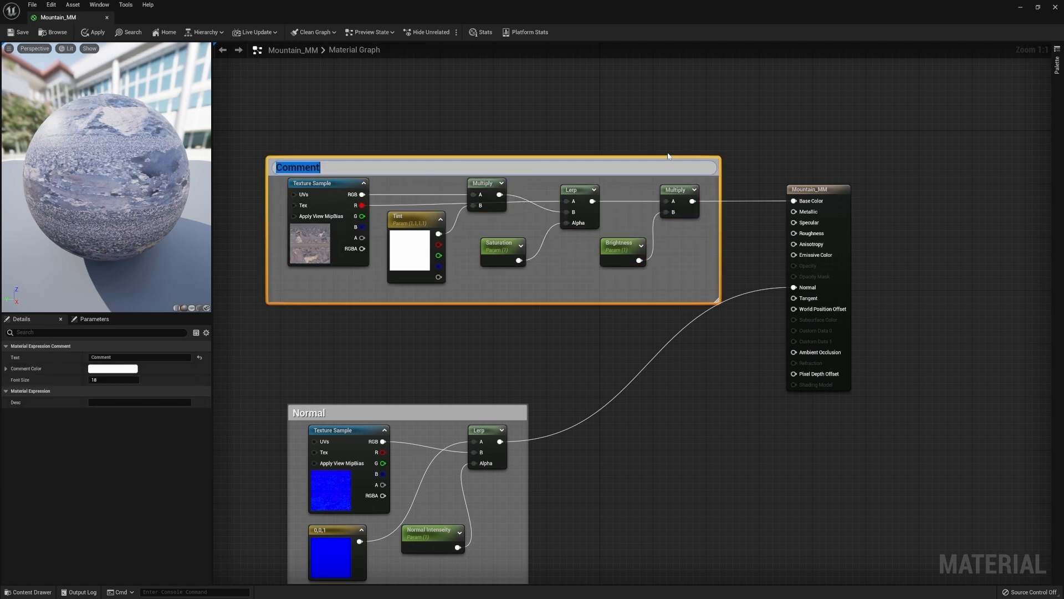
{"action": "type", "text": "Albedo"}
{"action": "key", "text": "Return"}
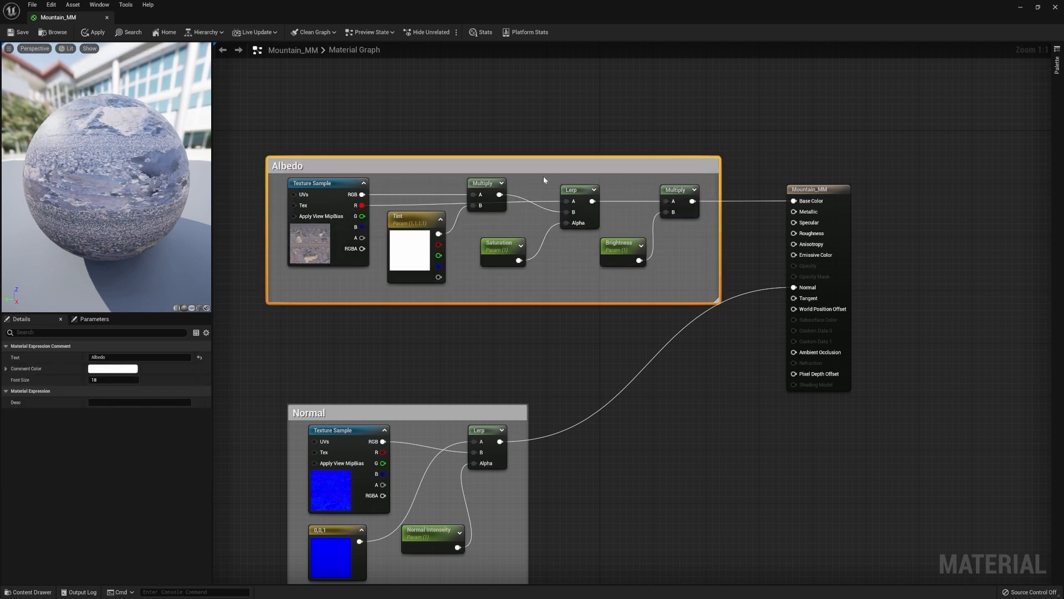
{"action": "left_click_drag", "start_coordinate": [277, 163], "coordinate": [285, 90]}
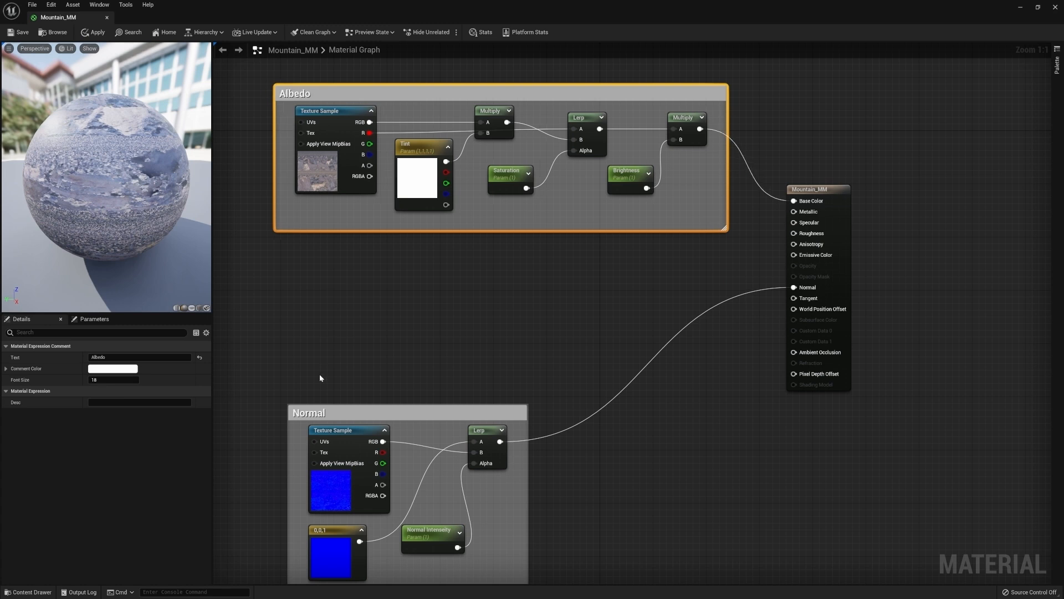
{"action": "left_click_drag", "start_coordinate": [308, 413], "coordinate": [294, 447]}
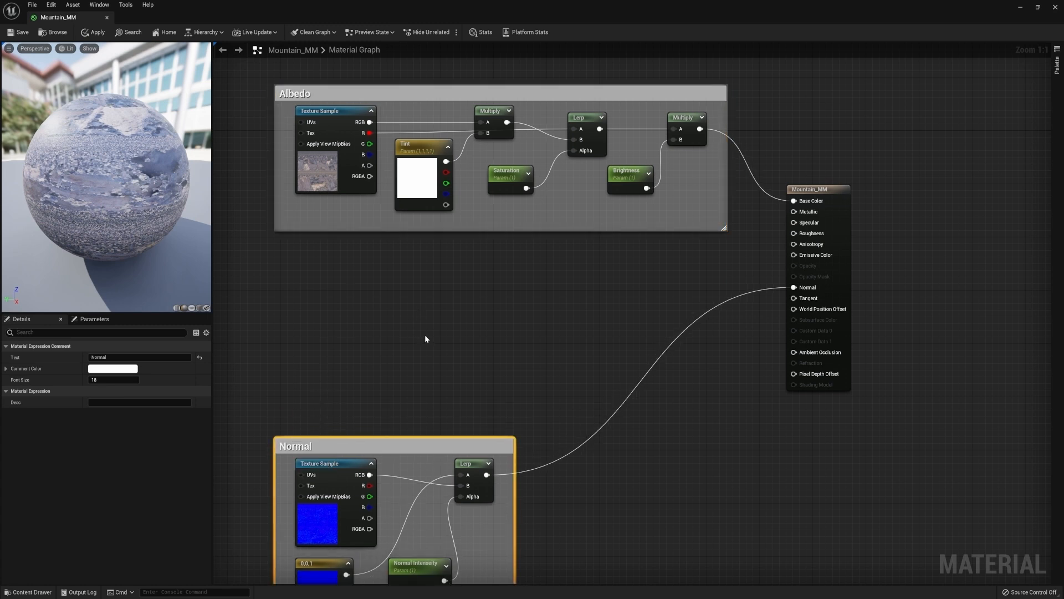
{"action": "left_click", "coordinate": [421, 332]}
Promote the Specular and Roughness inputs of the material output to parameters and place them beside it
{"action": "left_click_drag", "start_coordinate": [806, 184], "coordinate": [798, 230]}
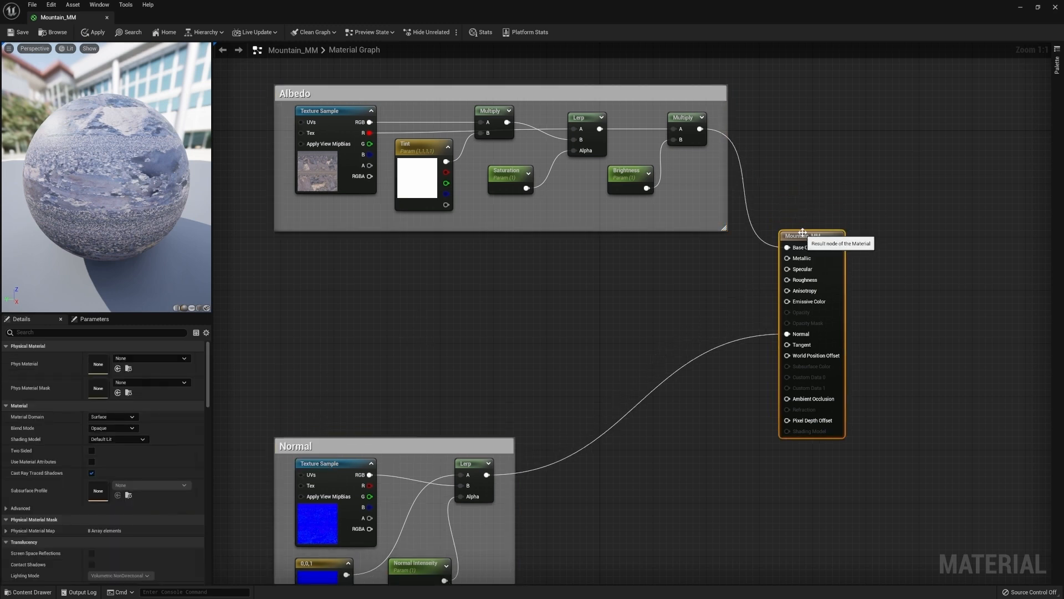
{"action": "right_click", "coordinate": [803, 270]}
{"action": "left_click", "coordinate": [815, 280]}
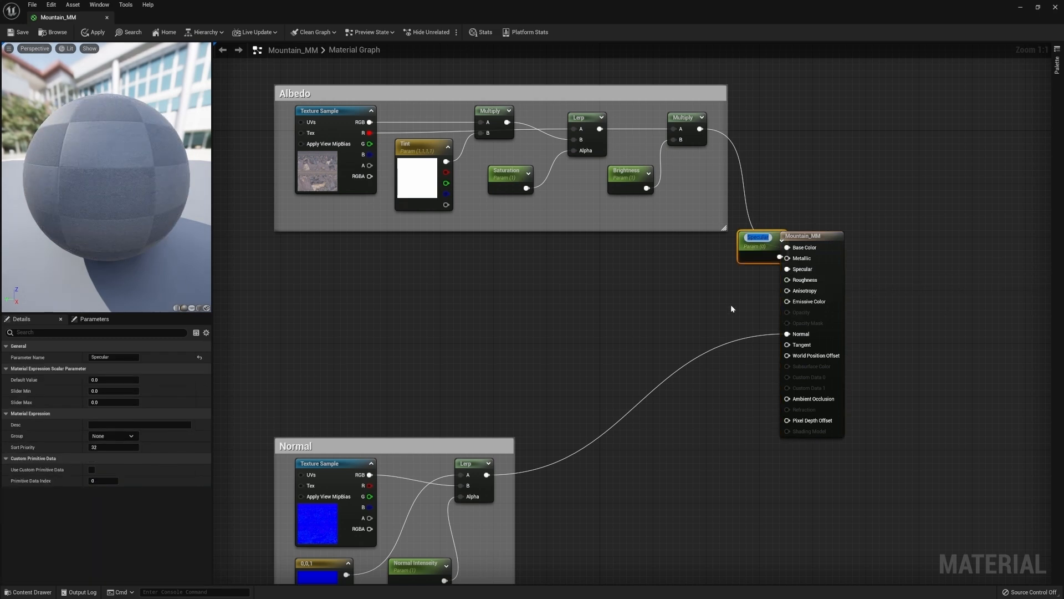
{"action": "left_click_drag", "start_coordinate": [758, 238], "coordinate": [684, 256]}
{"action": "right_click", "coordinate": [805, 281]}
{"action": "left_click", "coordinate": [826, 294]}
{"action": "left_click_drag", "start_coordinate": [763, 268], "coordinate": [693, 317]}
{"action": "left_click", "coordinate": [656, 317]}
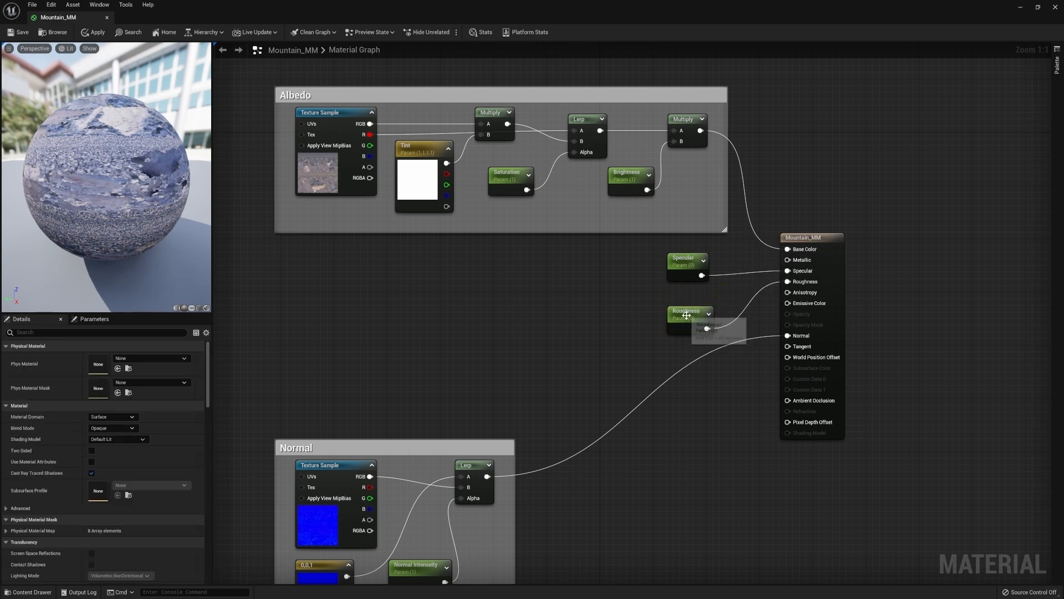
Set the Specular default to 0.5 and the Roughness default to 1, then save the material
{"action": "left_click", "coordinate": [686, 260]}
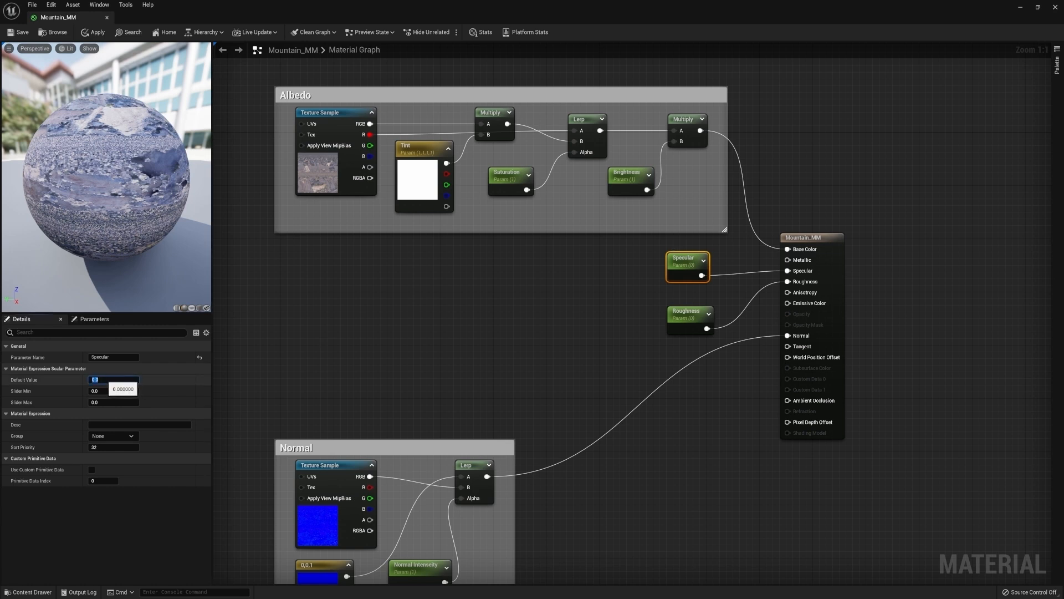
{"action": "type", "text": "0.5"}
{"action": "key", "text": "Return"}
{"action": "left_click", "coordinate": [685, 313]}
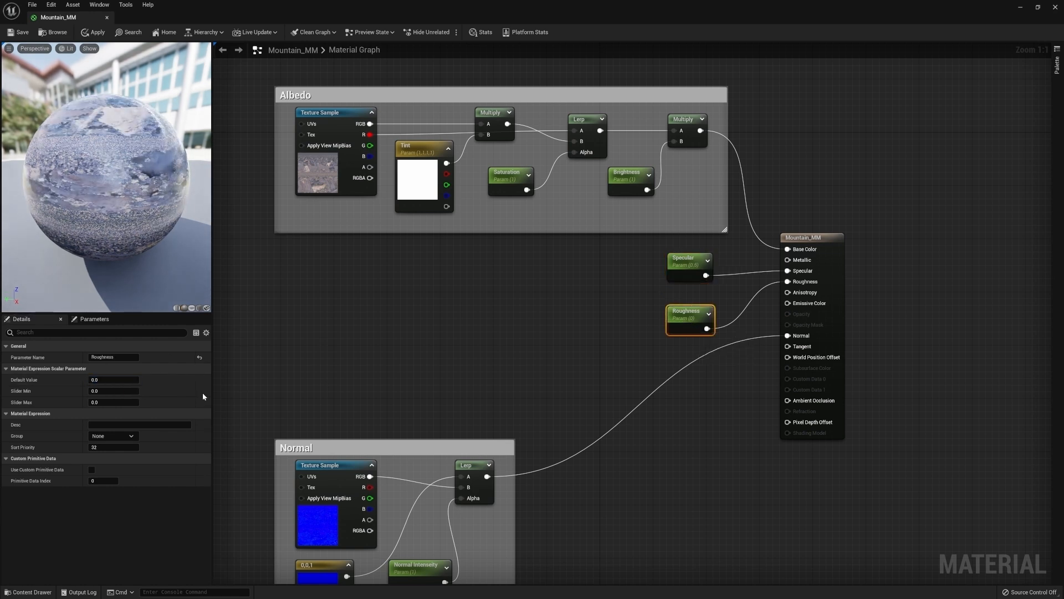
{"action": "type", "text": "1"}
{"action": "key", "text": "Return"}
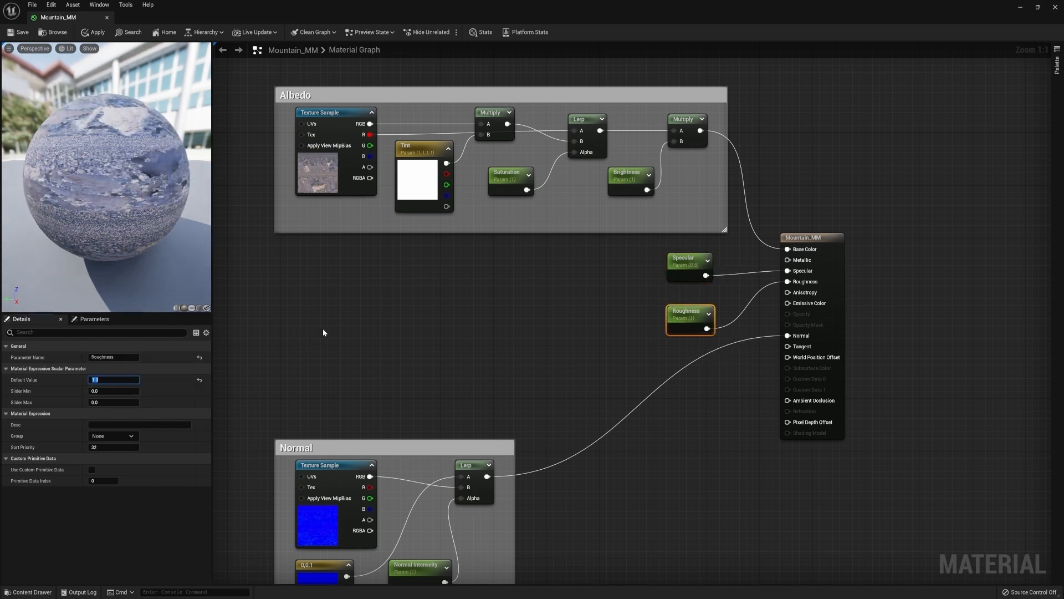
{"action": "left_click", "coordinate": [235, 185]}
{"action": "left_click", "coordinate": [22, 33]}
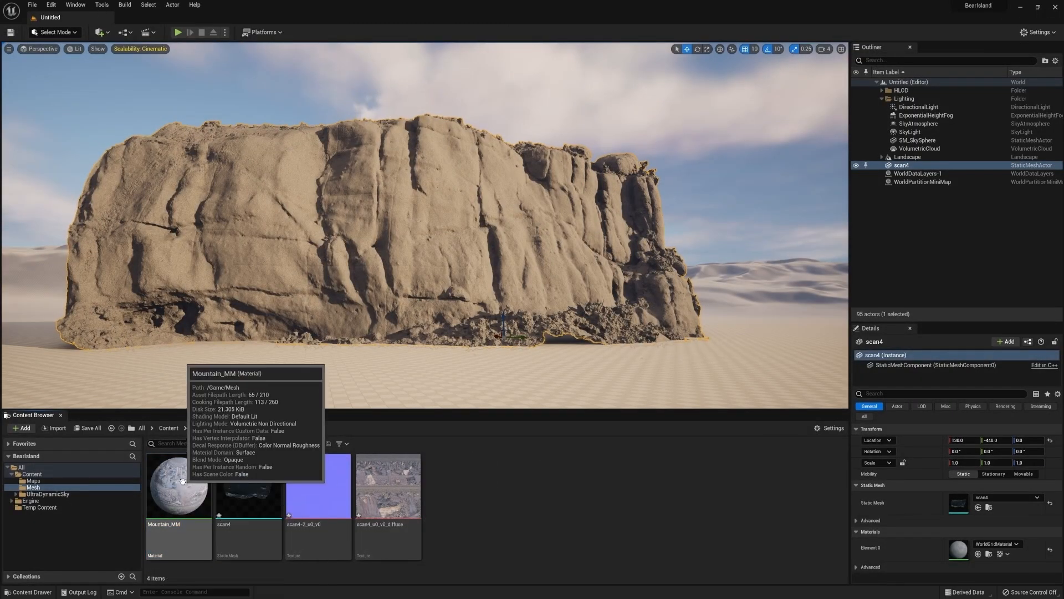
Create a material instance of Mountain_MM and apply it to the cliff mesh in the level
{"action": "right_click", "coordinate": [182, 481]}
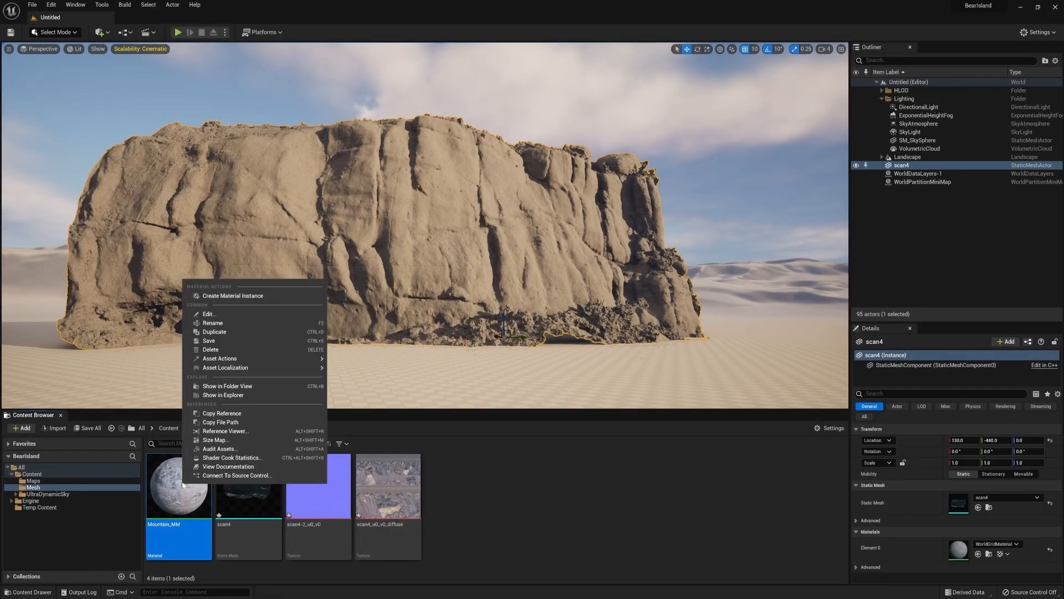
{"action": "left_click", "coordinate": [235, 297]}
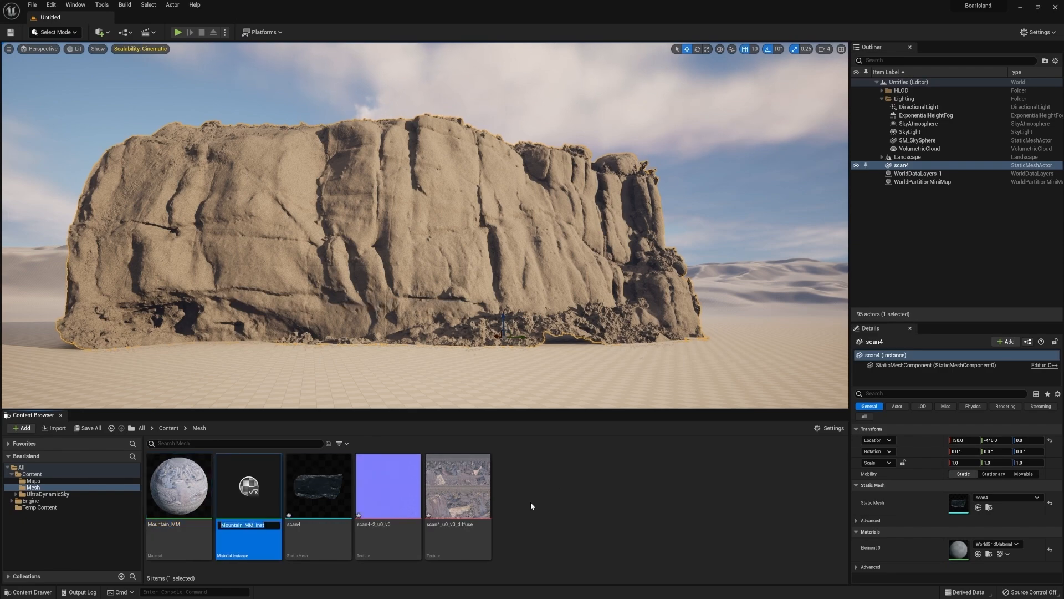
{"action": "left_click_drag", "start_coordinate": [244, 487], "coordinate": [393, 271]}
{"action": "mouse_move", "coordinate": [464, 278]}
{"action": "right_mouse_down"}
{"action": "mouse_move", "coordinate": [416, 277]}
{"action": "mouse_move", "coordinate": [481, 277]}
{"action": "right_mouse_up"}
Open the scan4 static mesh in its editor, inspect its material slot, and save it
{"action": "double_click", "coordinate": [325, 482]}
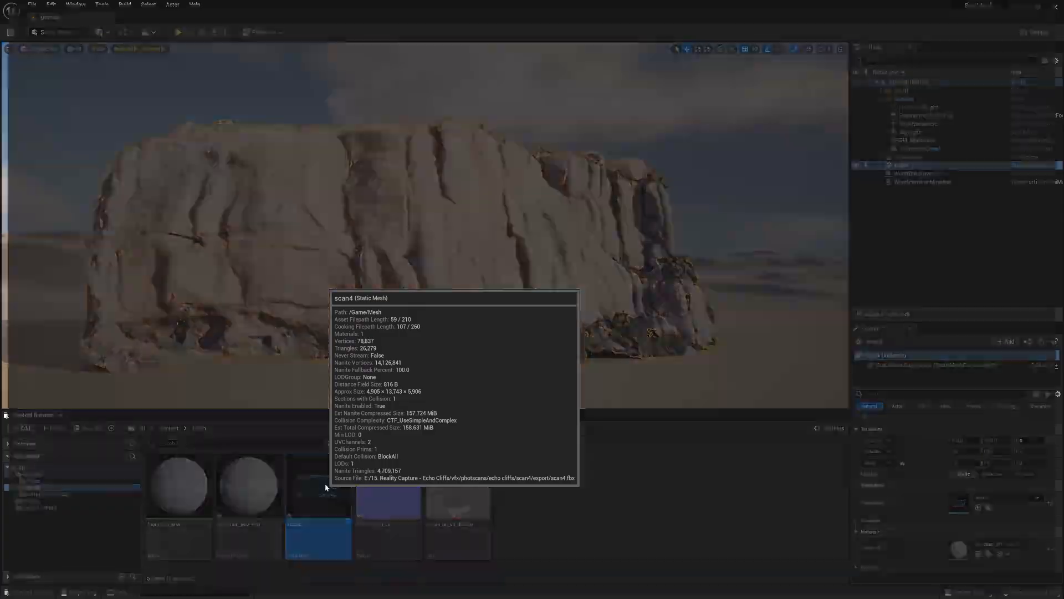
{"action": "right_click_drag", "start_coordinate": [392, 313], "coordinate": [436, 306]}
{"action": "right_click_drag", "start_coordinate": [567, 201], "coordinate": [576, 205]}
{"action": "left_click_drag", "start_coordinate": [565, 9], "coordinate": [567, 92]}
{"action": "left_click_drag", "start_coordinate": [368, 419], "coordinate": [831, 181]}
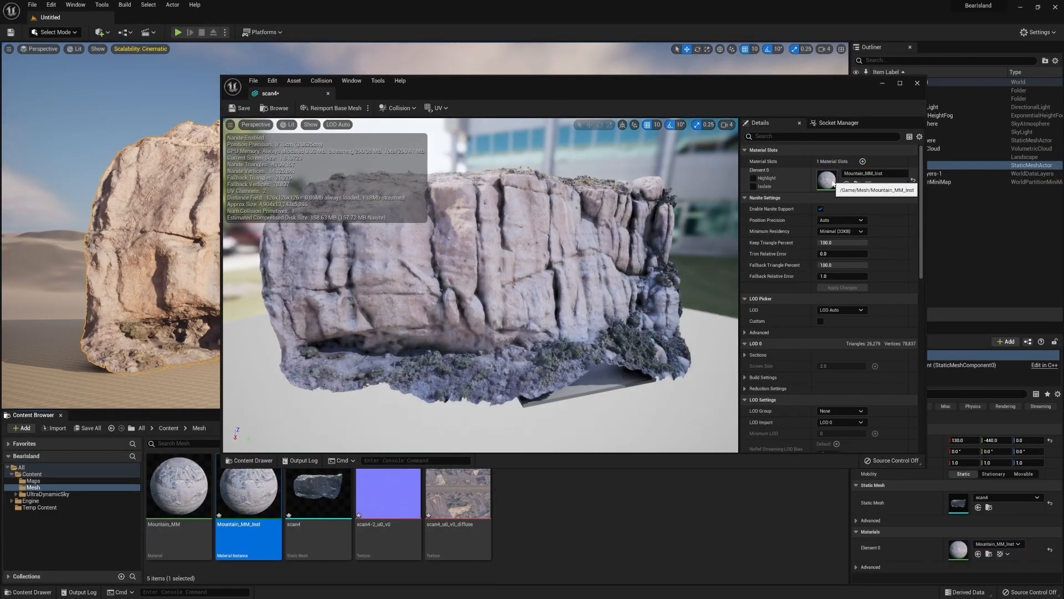
{"action": "left_click", "coordinate": [244, 109]}
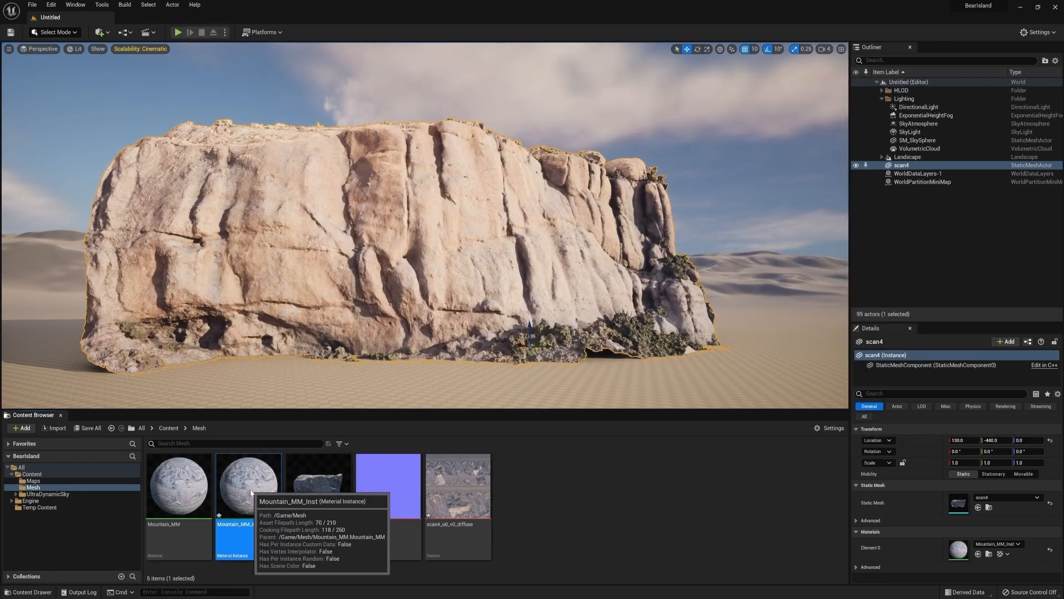
Open the material instance, enable and adjust the Tint override, and enable the Normal Intensity override
{"action": "double_click", "coordinate": [245, 489]}
{"action": "left_click_drag", "start_coordinate": [569, 81], "coordinate": [448, 297]}
{"action": "left_click", "coordinate": [614, 458]}
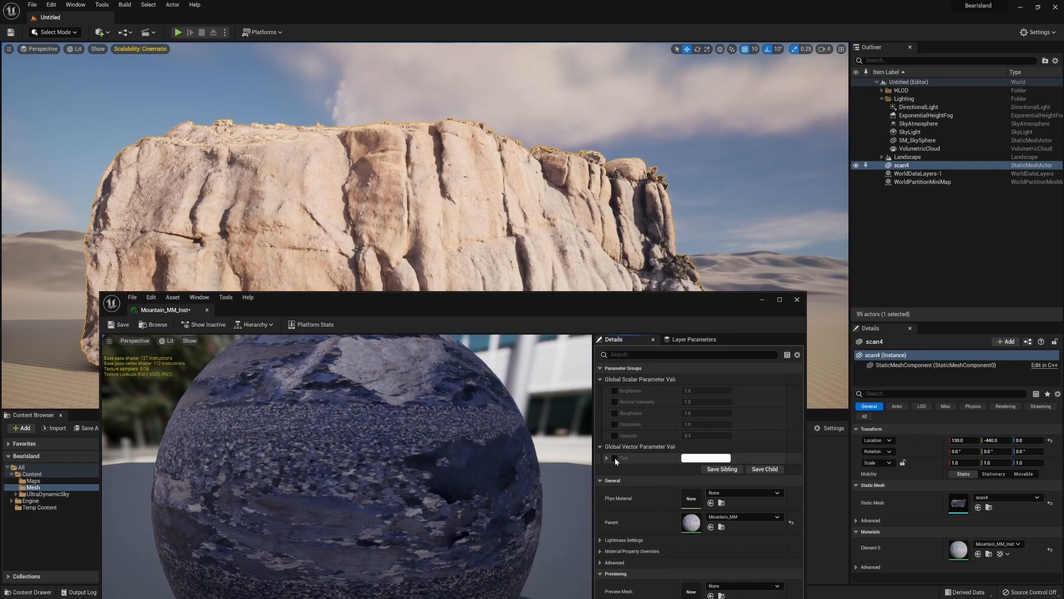
{"action": "left_click", "coordinate": [704, 458]}
{"action": "left_click_drag", "start_coordinate": [748, 449], "coordinate": [752, 451]}
{"action": "left_click", "coordinate": [817, 585]}
{"action": "left_click", "coordinate": [615, 401]}
{"action": "left_click", "coordinate": [699, 401]}
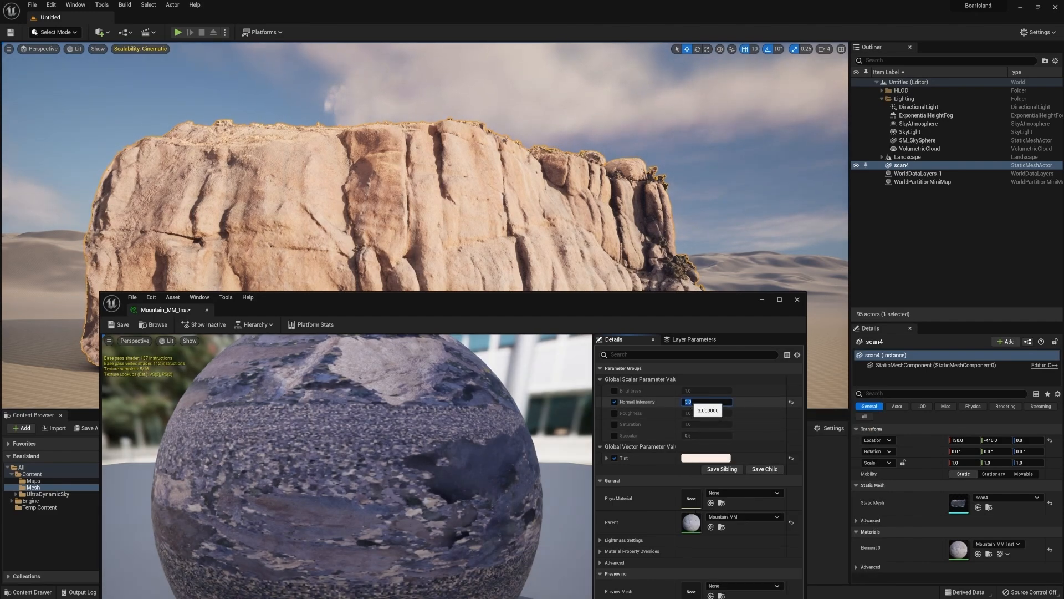
{"action": "left_click", "coordinate": [797, 300]}
Rotate the cliff mesh 40 degrees around its vertical axis in the level
{"action": "mouse_move", "coordinate": [461, 270]}
{"action": "right_mouse_down"}
{"action": "mouse_move", "coordinate": [438, 270]}
{"action": "mouse_move", "coordinate": [470, 270]}
{"action": "mouse_move", "coordinate": [465, 286]}
{"action": "mouse_move", "coordinate": [450, 286]}
{"action": "right_mouse_up"}
{"action": "key", "text": "s"}
{"action": "key", "text": "a"}
{"action": "left_click_drag", "start_coordinate": [446, 340], "coordinate": [472, 340]}
{"action": "right_click_drag", "start_coordinate": [472, 340], "coordinate": [563, 333]}
{"action": "key", "text": "a"}
{"action": "key", "text": "w"}
{"action": "key", "text": "a"}
{"action": "key", "text": "a"}
{"action": "key", "text": "q"}
{"action": "right_click_drag", "start_coordinate": [563, 332], "coordinate": [555, 332]}
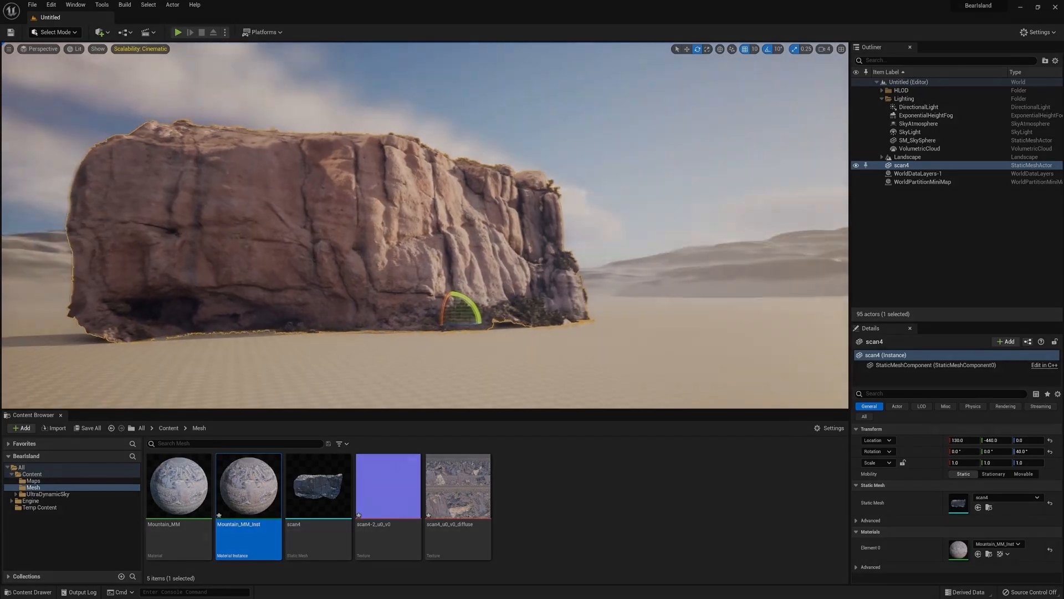